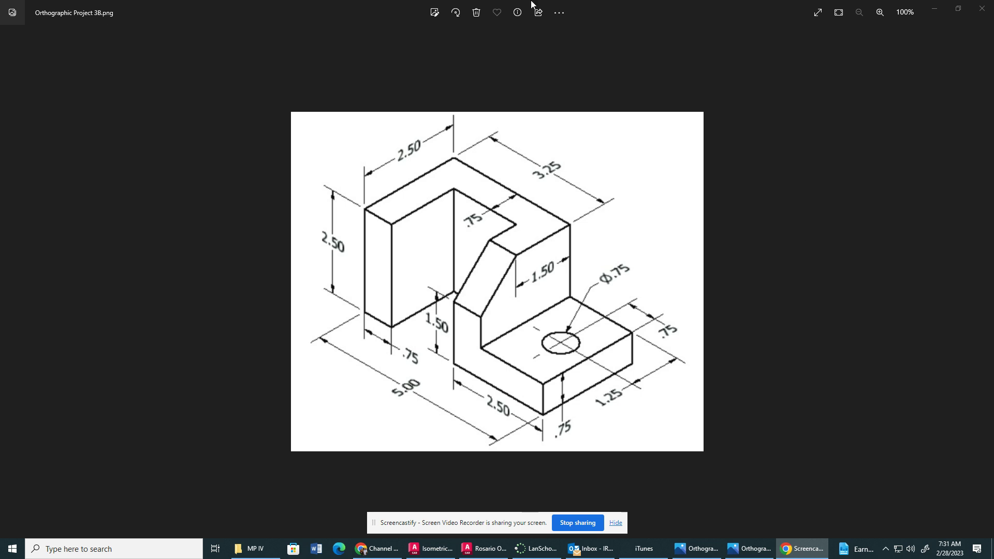
- Switch from the reference image to the Isometric Angle Support drawing in AutoCAD and maximize its window
left_click(749, 549)
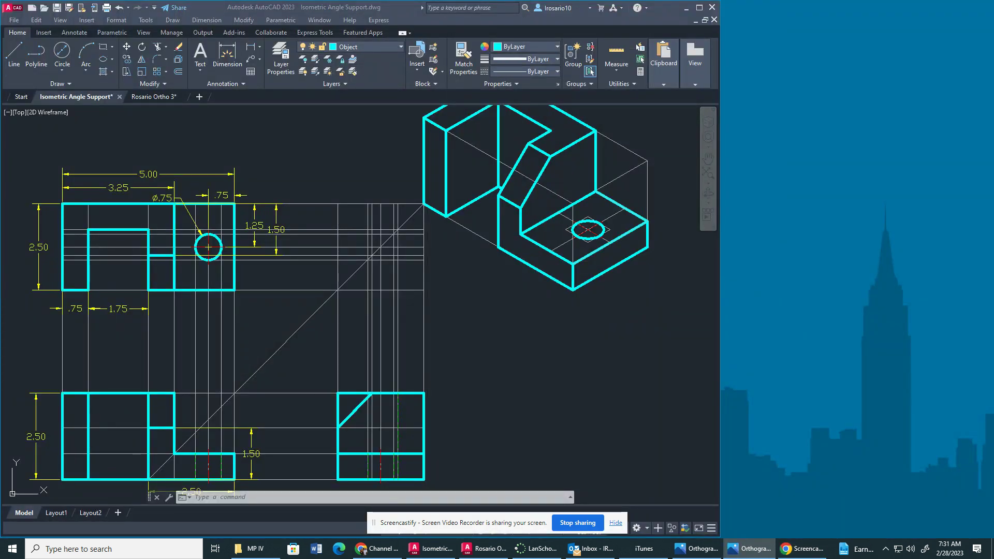
left_click(700, 8)
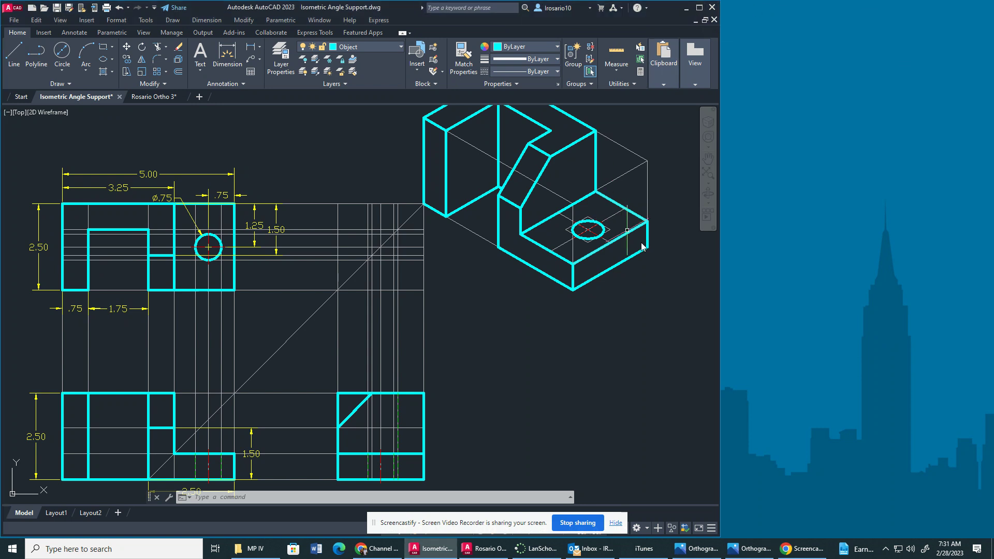
left_click(700, 8)
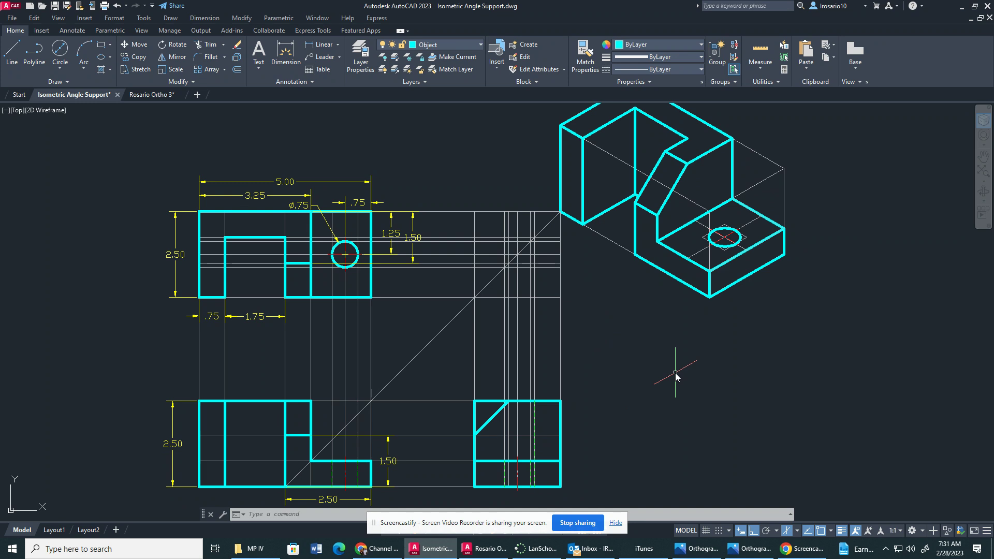
- Erase the existing three orthographic views, their dimensions and the isometric view of the notched part with the hole
scroll(634, 275, "down", 2)
mouse_move(697, 138)
left_mouse_down()
mouse_move(380, 181)
mouse_move(314, 243)
mouse_move(316, 319)
mouse_move(361, 400)
mouse_move(446, 441)
mouse_move(548, 455)
mouse_move(650, 425)
mouse_move(721, 387)
mouse_move(762, 335)
left_mouse_up()
key("Delete")
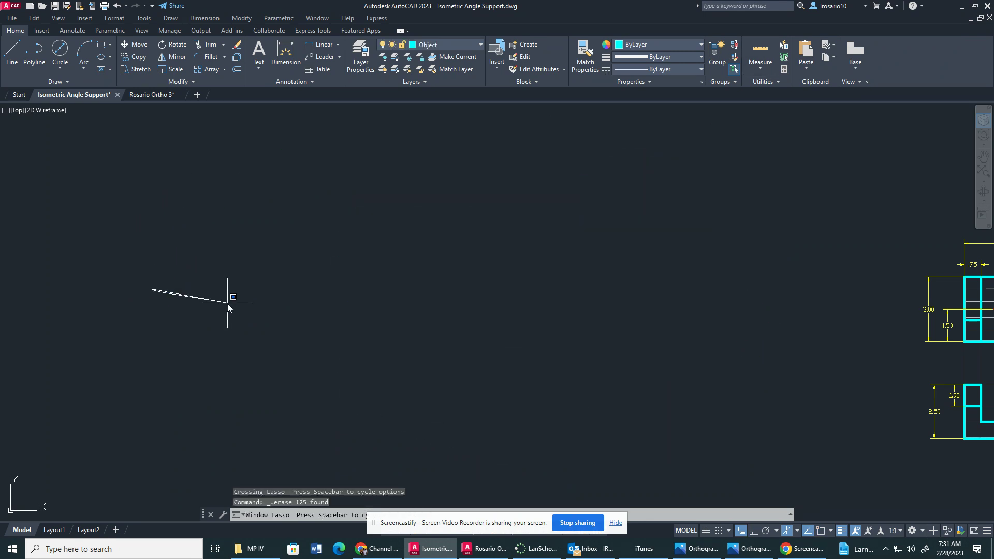
- Turn off isometric drafting to return the drawing to orthographic mode
left_click_drag(228, 303, 232, 308)
left_click(786, 530)
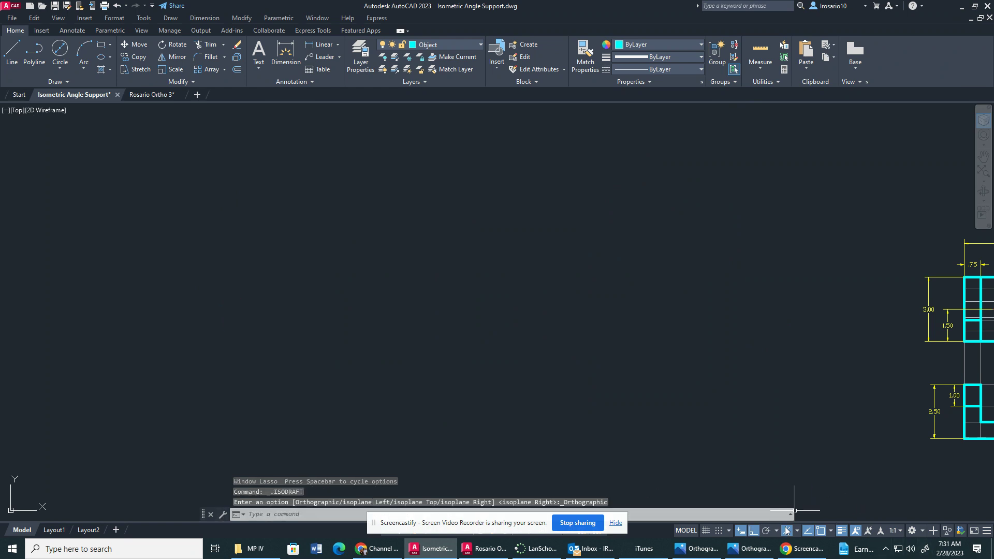
middle_click_drag(226, 335, 240, 331)
mouse_move(311, 331)
middle_mouse_down()
mouse_move(464, 351)
mouse_move(427, 292)
middle_mouse_up()
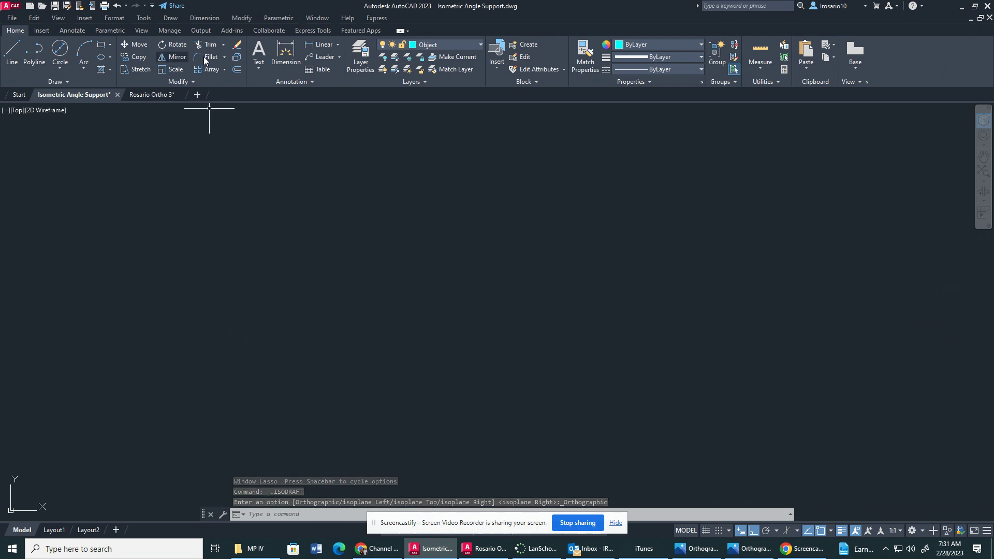
- Make Construction the current layer
left_click(450, 46)
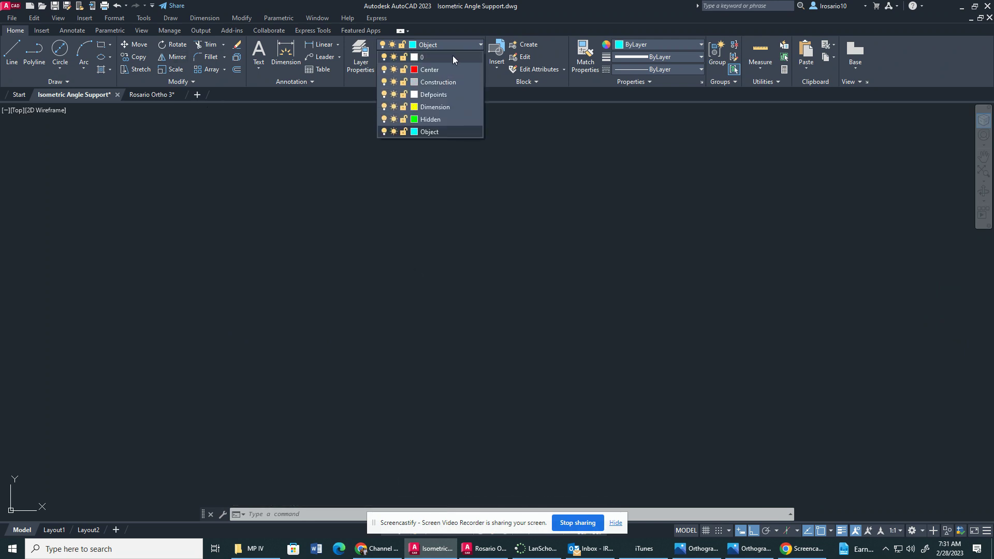
scroll(517, 335, "down", 2)
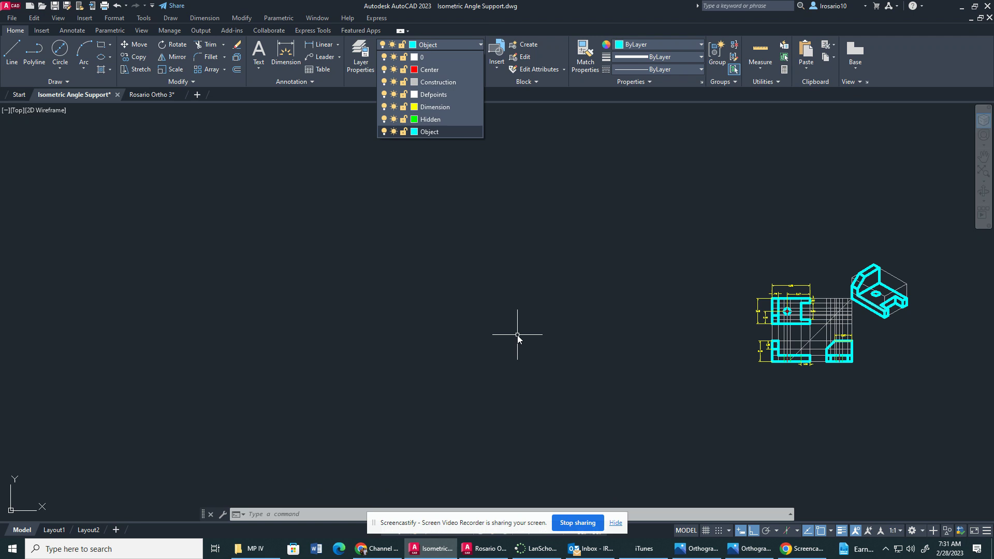
scroll(515, 334, "up", 1)
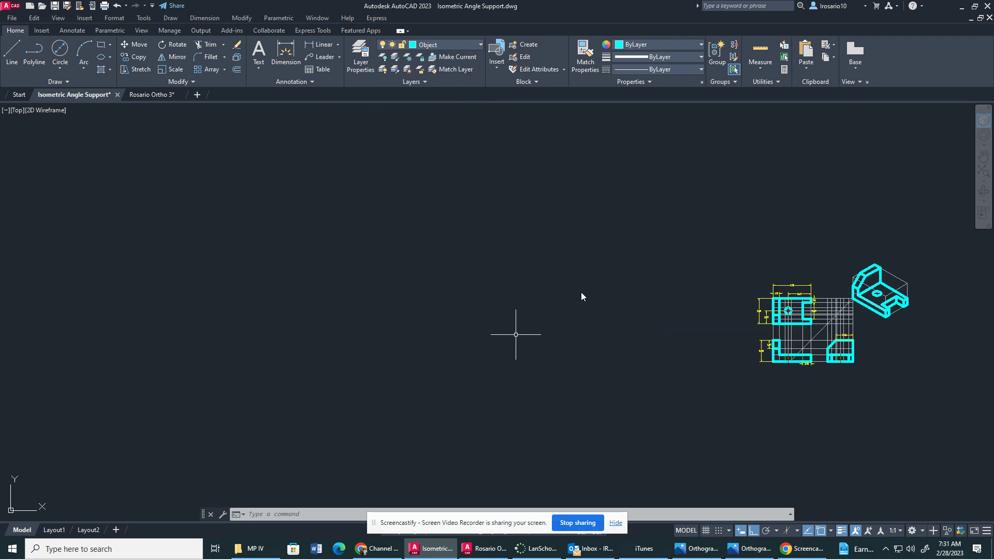
middle_click_drag(523, 331, 623, 160)
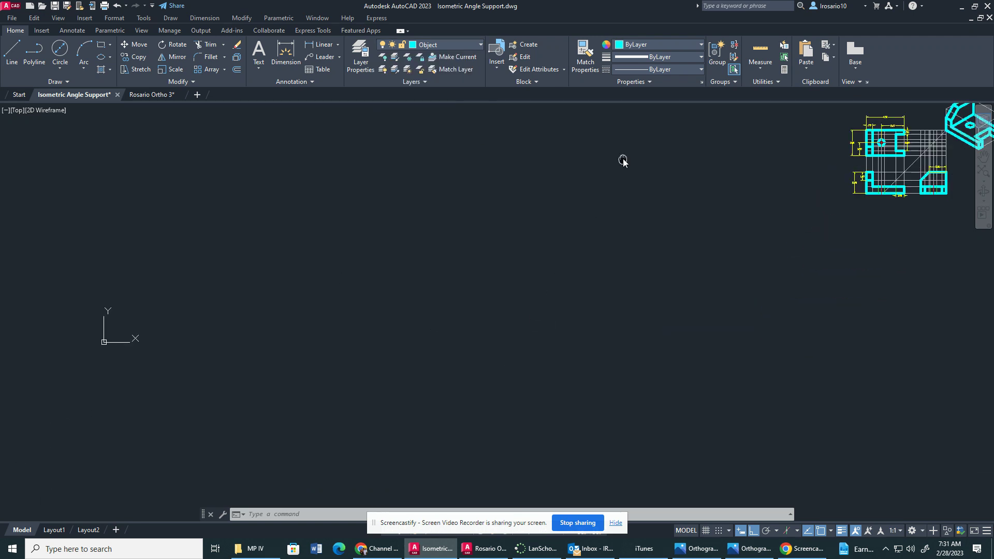
scroll(315, 453, "up", 2)
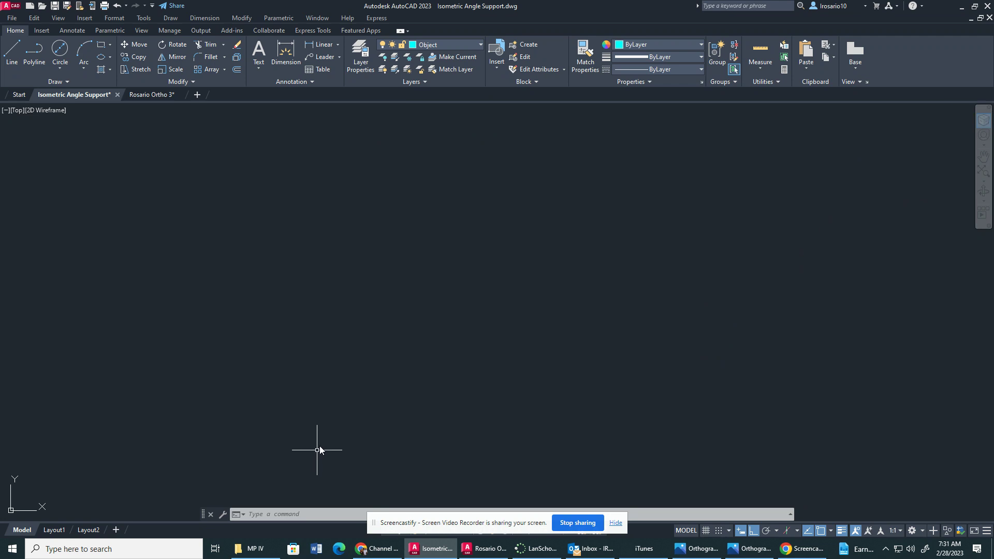
left_click(438, 41)
left_click(427, 82)
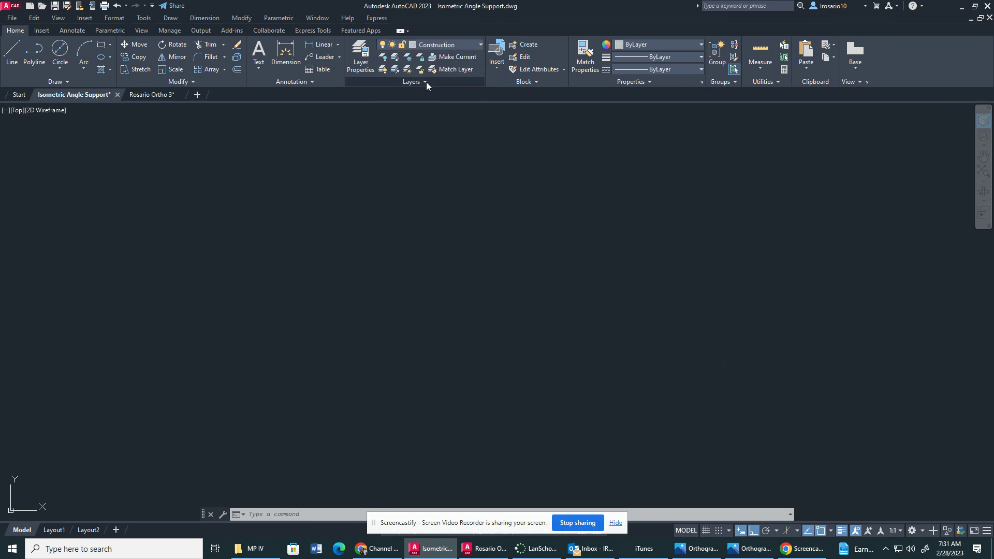
- Draw a horizontal and a vertical construction line crossing at one point near the lower-left of the empty drawing area
type("xline")
key("Return")
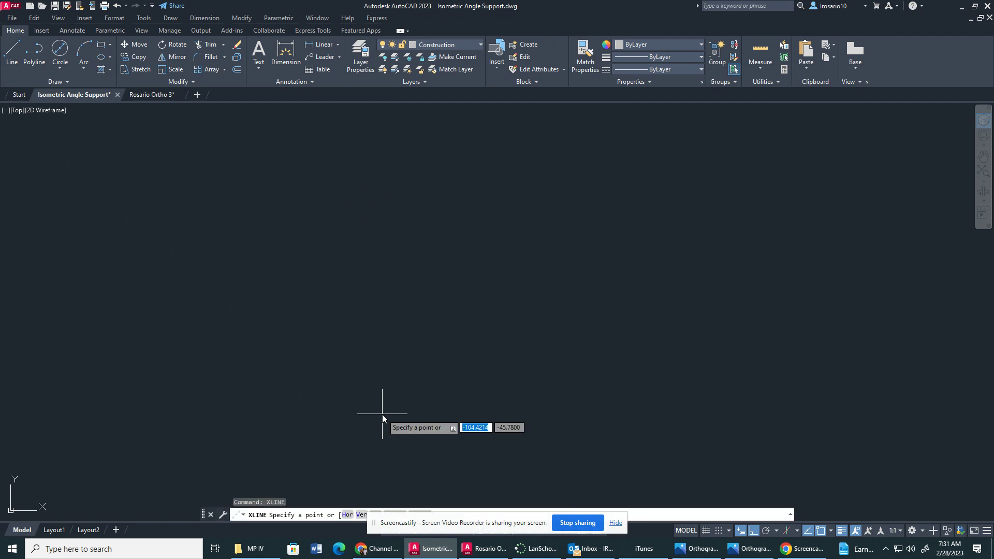
left_click(123, 472)
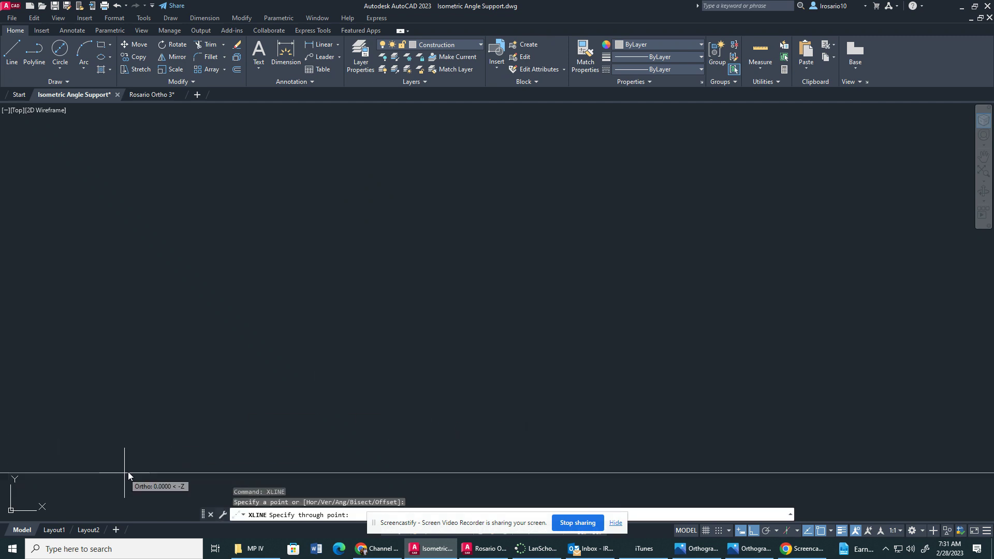
left_click(241, 468)
key("Escape")
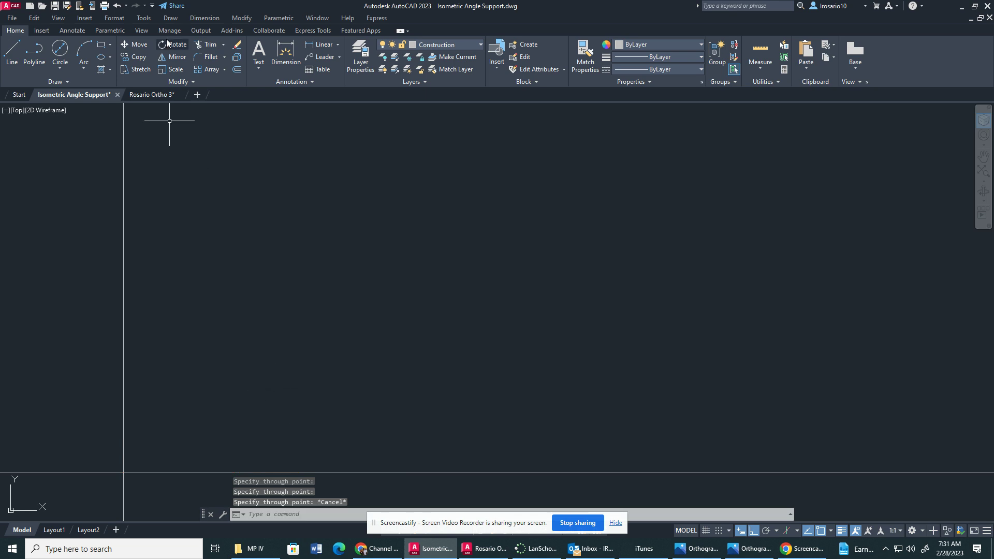
- Offset the vertical construction line to the right in succession by 5, 2 and 2.5 units
left_click(237, 71)
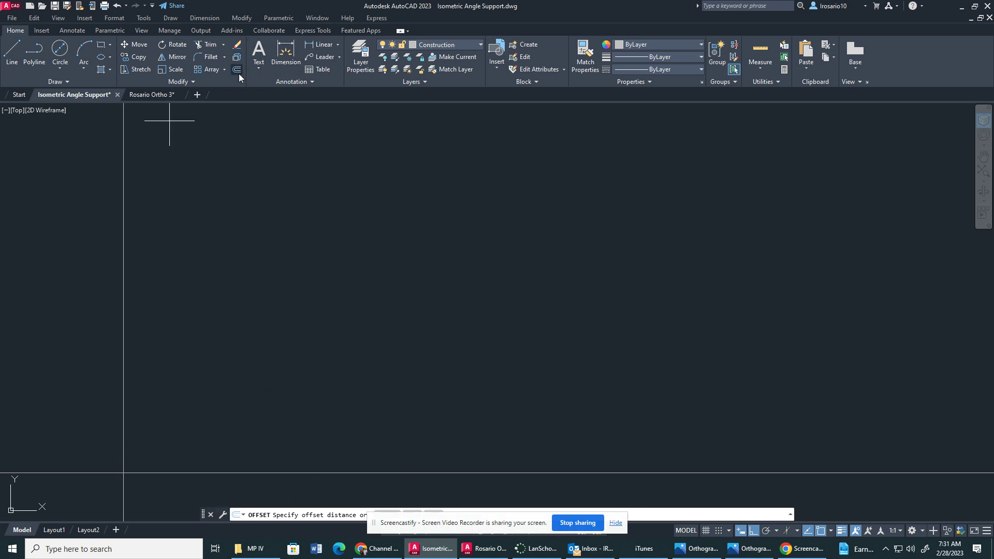
key("Return")
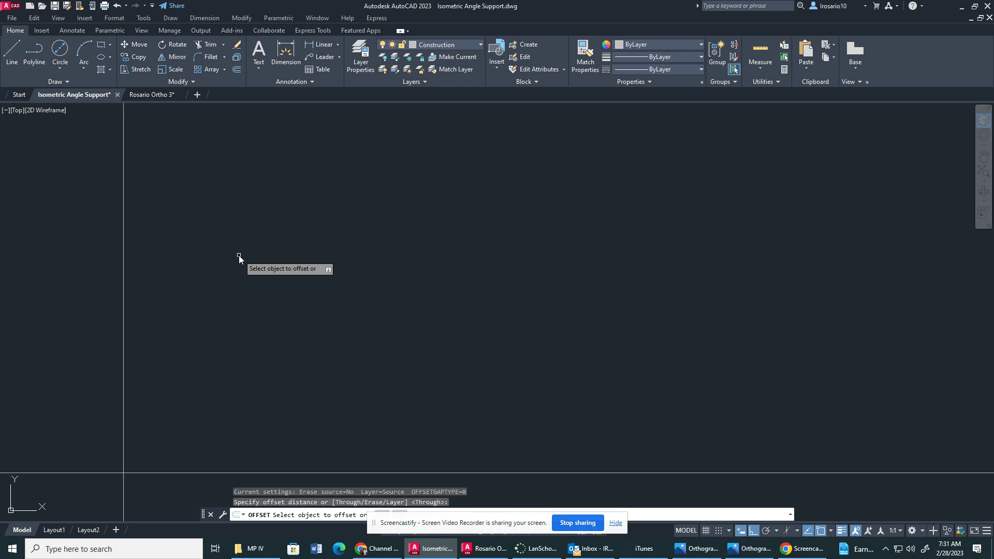
left_click(124, 280)
type("5")
key("Return")
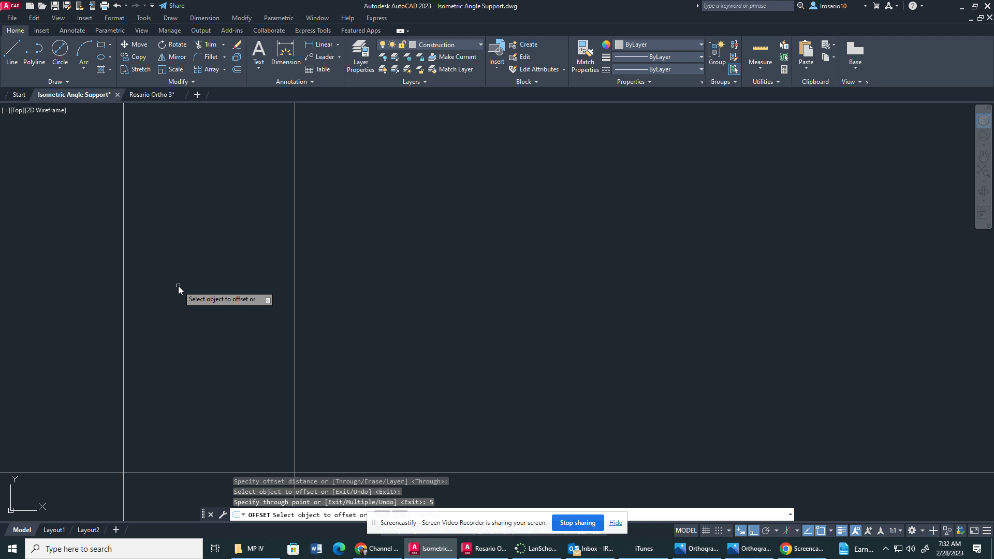
left_click(294, 289)
type("2")
key("Return")
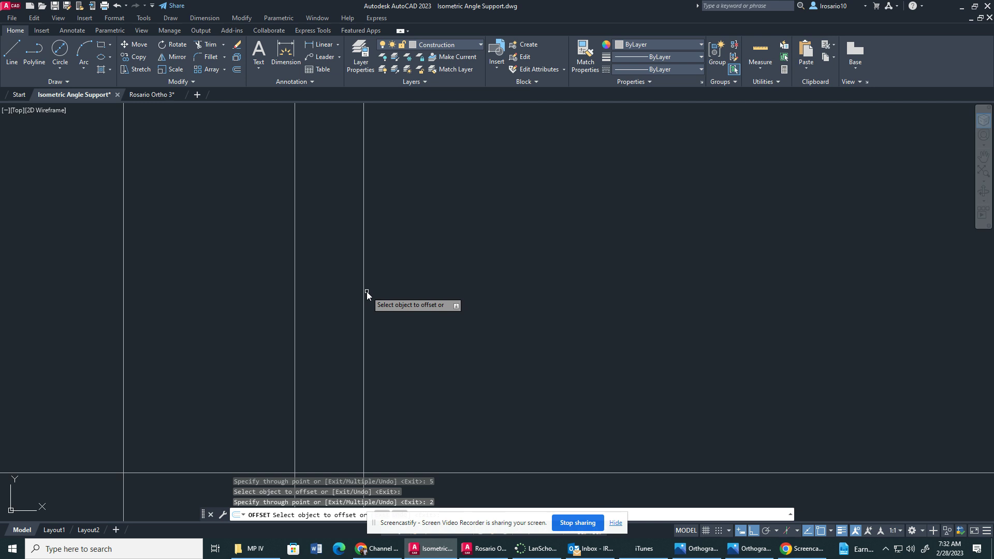
left_click(364, 295)
type("2.5")
key("Return")
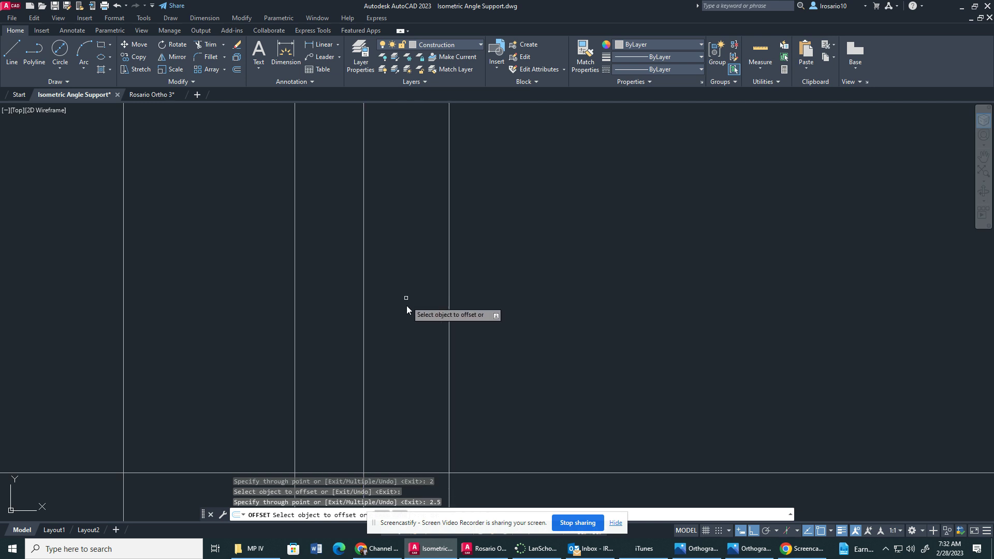
- Offset the horizontal construction line upward in succession by 2.5, 2 and 2.5 units
left_click(529, 474)
type("2.5")
key("Return")
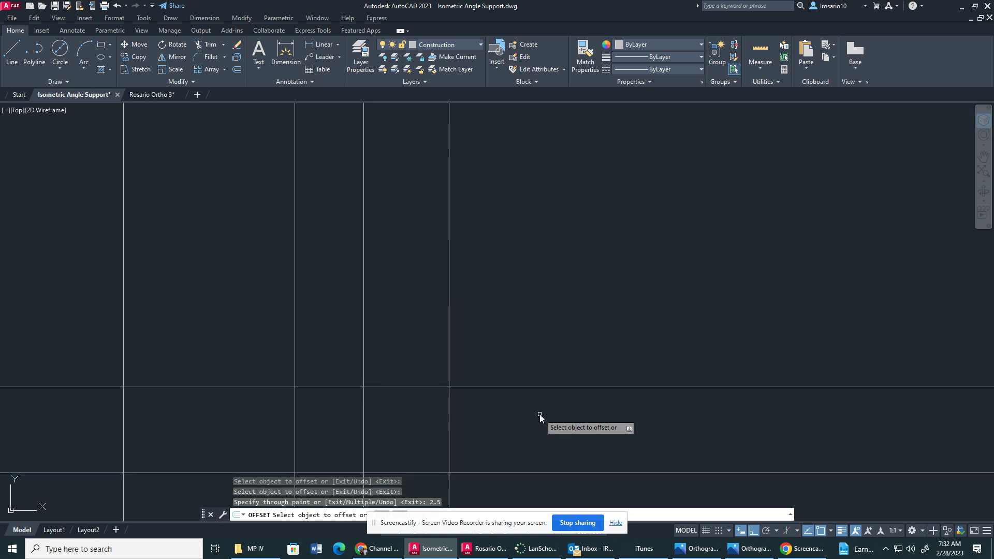
left_click(499, 387)
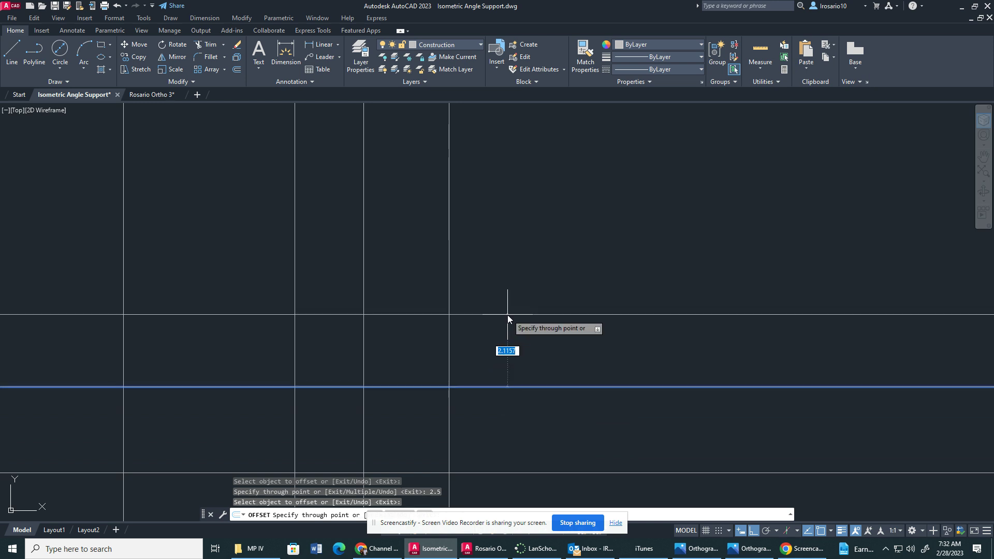
type("2")
key("Return")
left_click(527, 318)
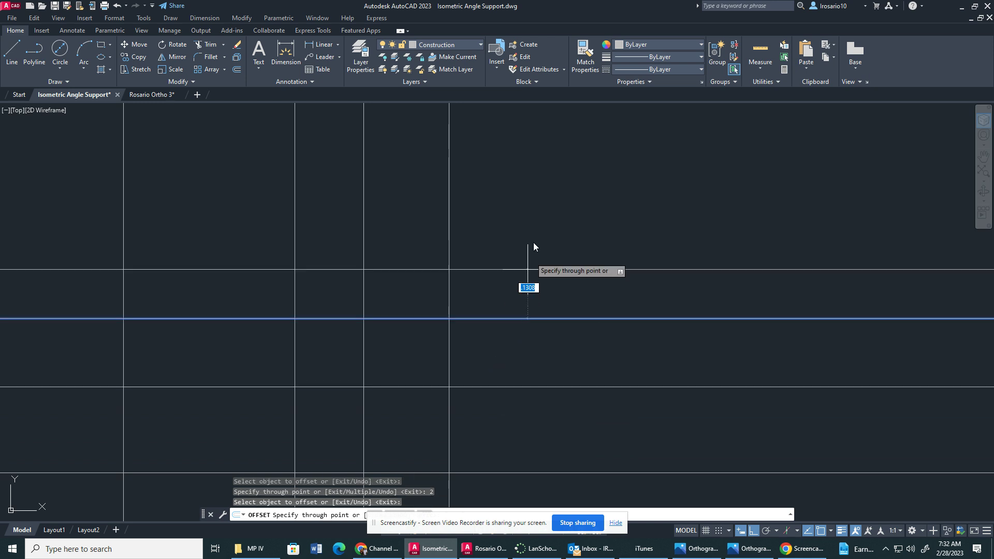
type("2.5")
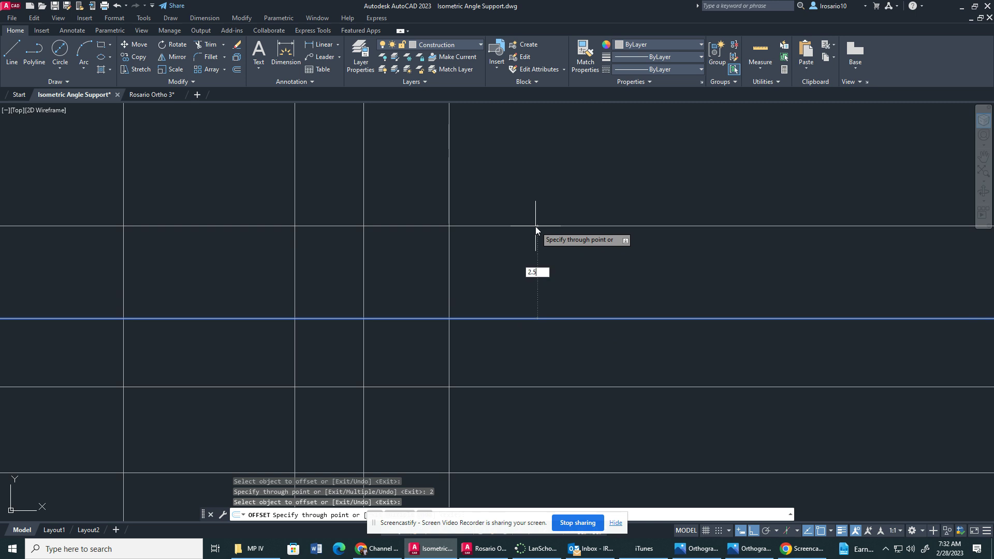
key("Return")
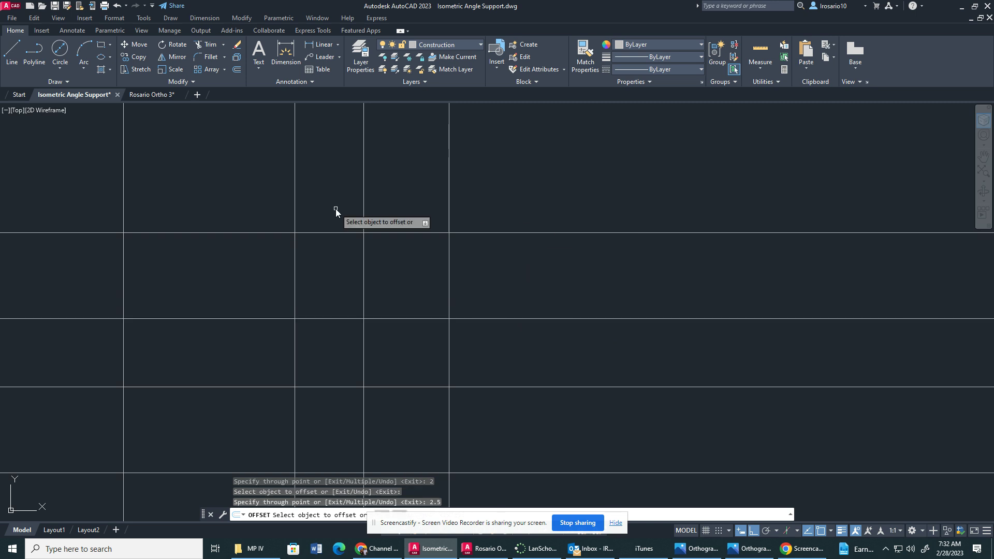
key("Escape")
- Draw a 45-degree construction line from the grid's upper-right corner through the next inner intersection down and to the left
type("xline")
key("Return")
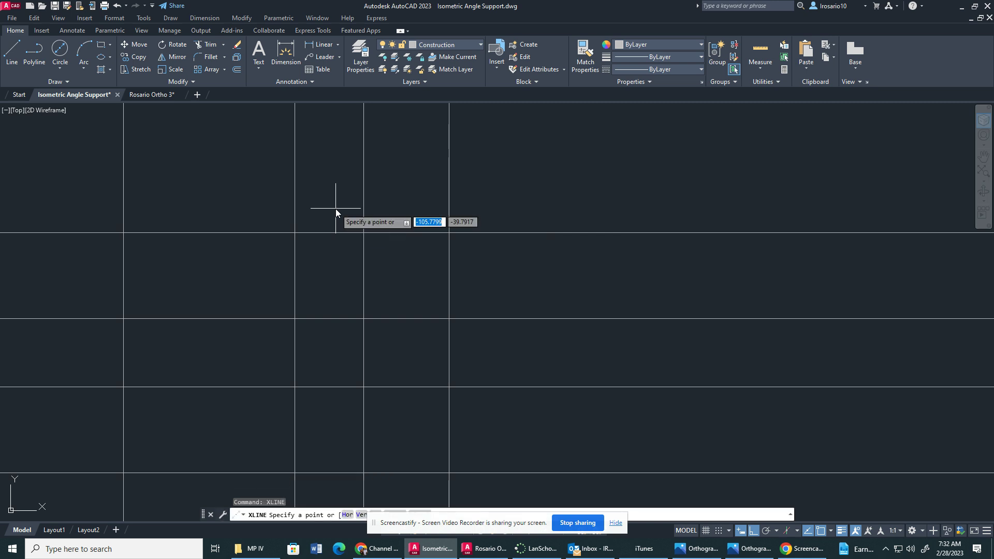
left_click(452, 233)
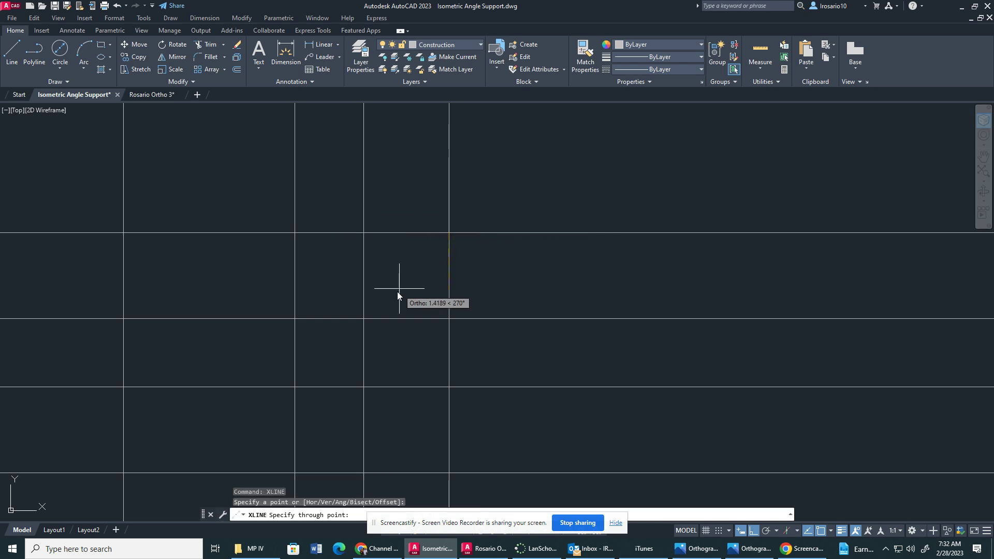
left_click(363, 319)
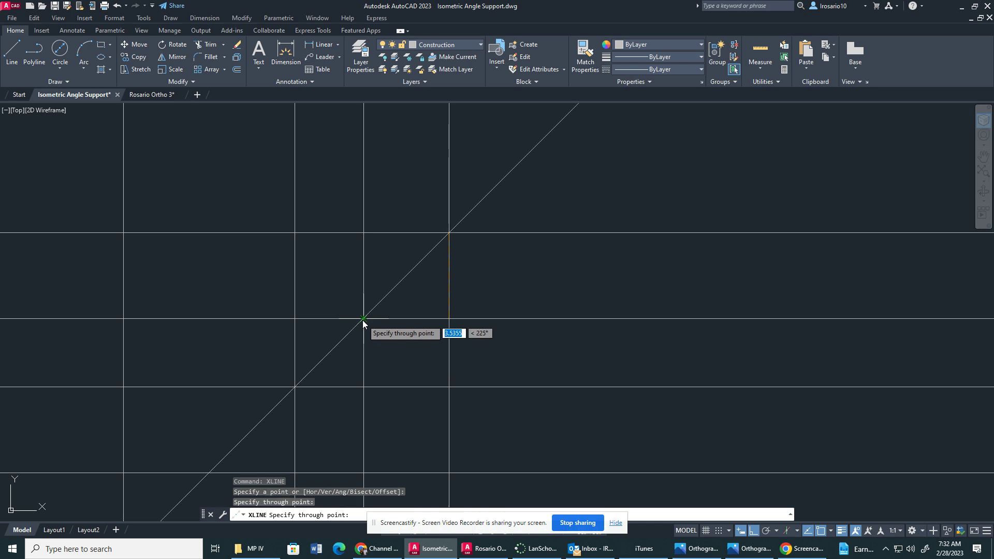
key("Escape")
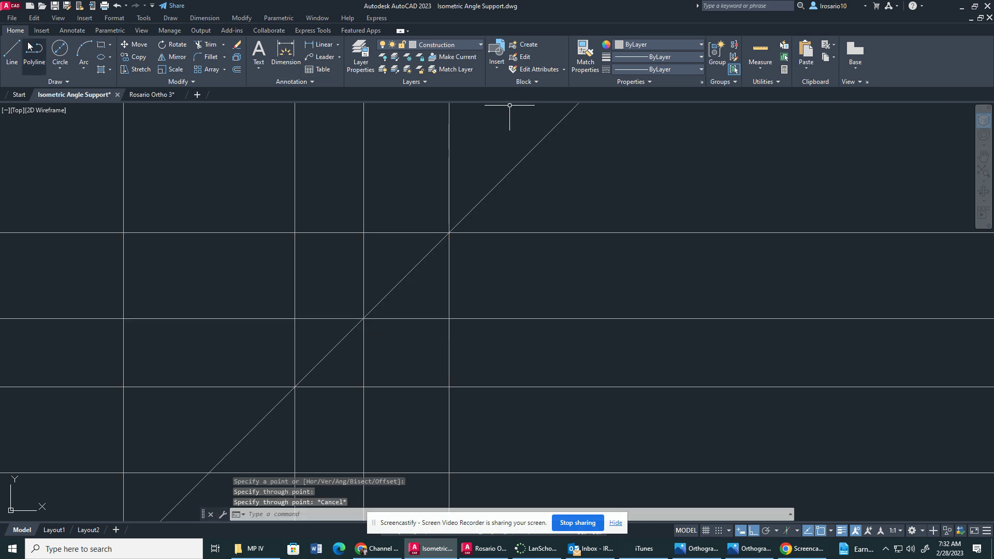
- Trim the construction lines that extend beyond the outer rectangle of the grid
left_click(208, 45)
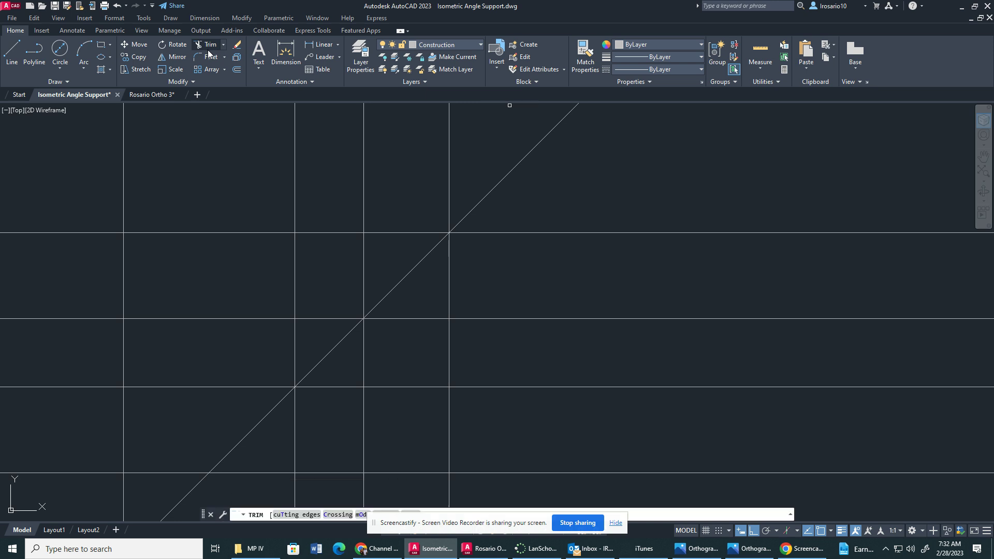
mouse_move(539, 214)
left_mouse_down()
mouse_move(421, 200)
mouse_move(210, 209)
left_mouse_up()
mouse_move(143, 201)
left_mouse_down()
mouse_move(112, 207)
mouse_move(88, 300)
left_mouse_up()
mouse_move(103, 473)
left_mouse_down()
mouse_move(148, 498)
mouse_move(536, 492)
mouse_move(519, 271)
mouse_move(538, 213)
left_mouse_up()
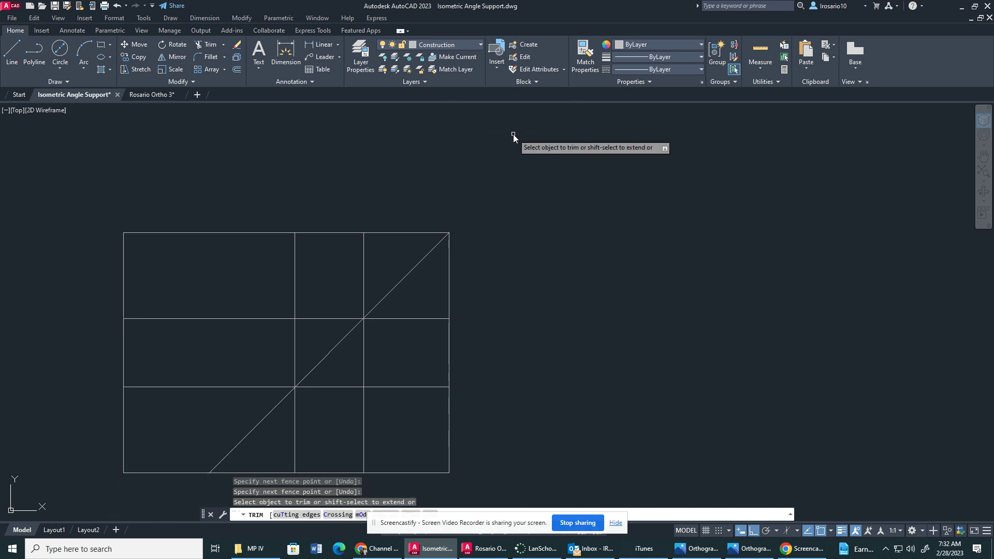
- Trim away the leftover vertical and diagonal line pieces below the grid
middle_click_drag(235, 387, 272, 347)
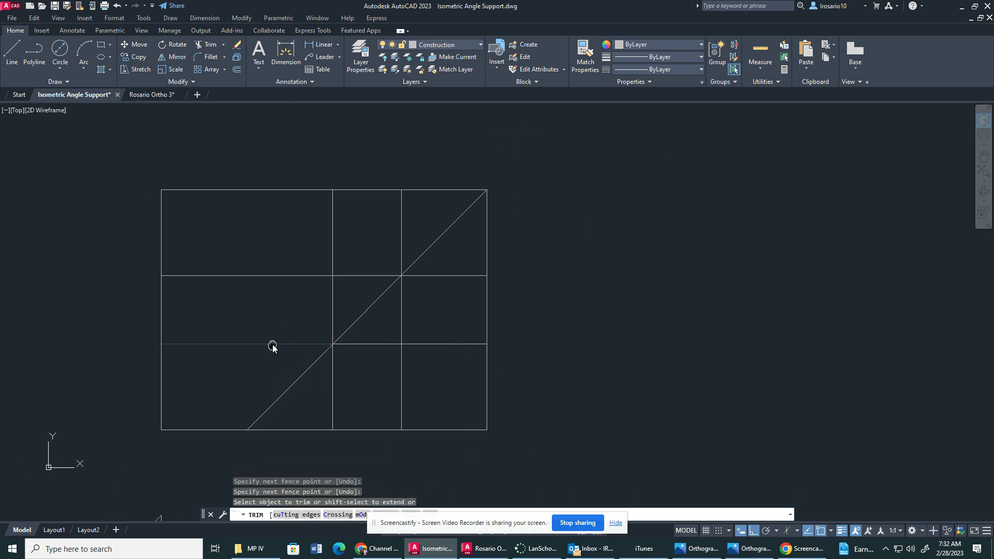
scroll(152, 349, "down", 2)
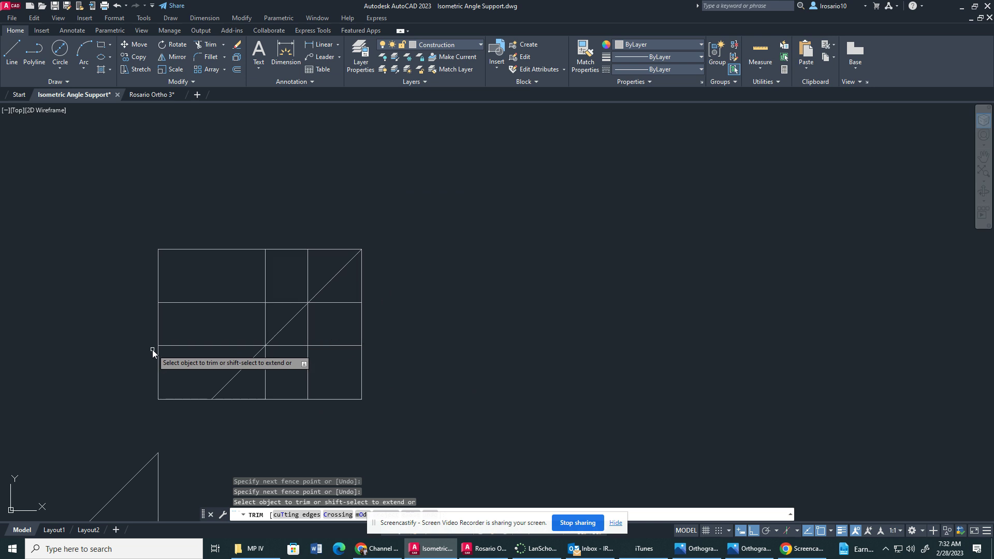
left_click_drag(171, 464, 116, 462)
scroll(292, 262, "up", 2)
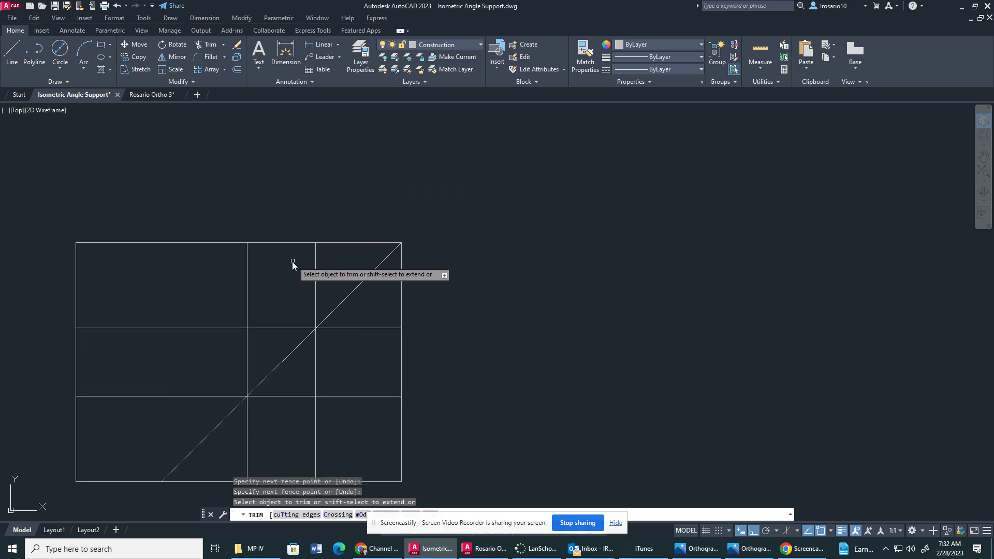
middle_click_drag(364, 306, 419, 257)
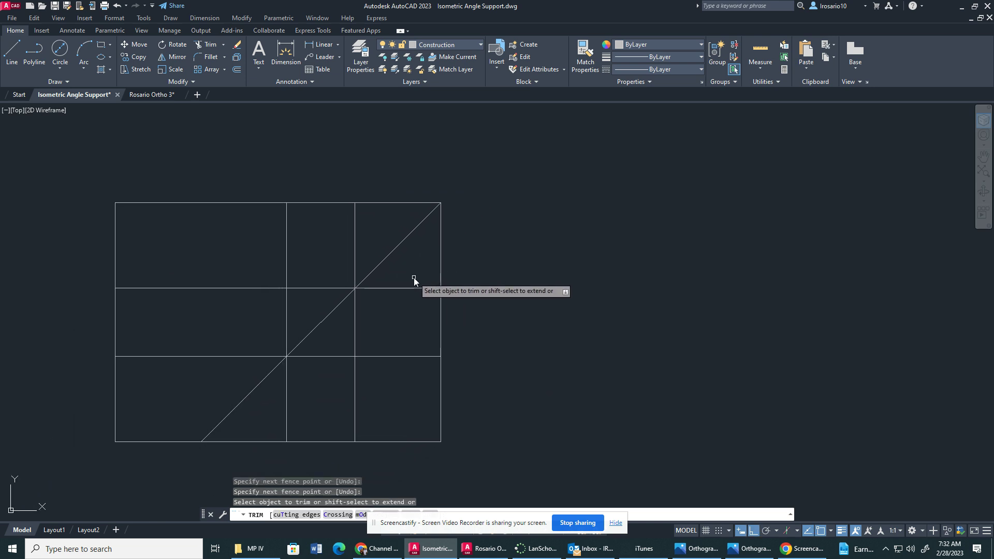
- Outline the top view over the grid's upper-left cell with lines on the Object layer, 5 by 2.5 units
key("Escape")
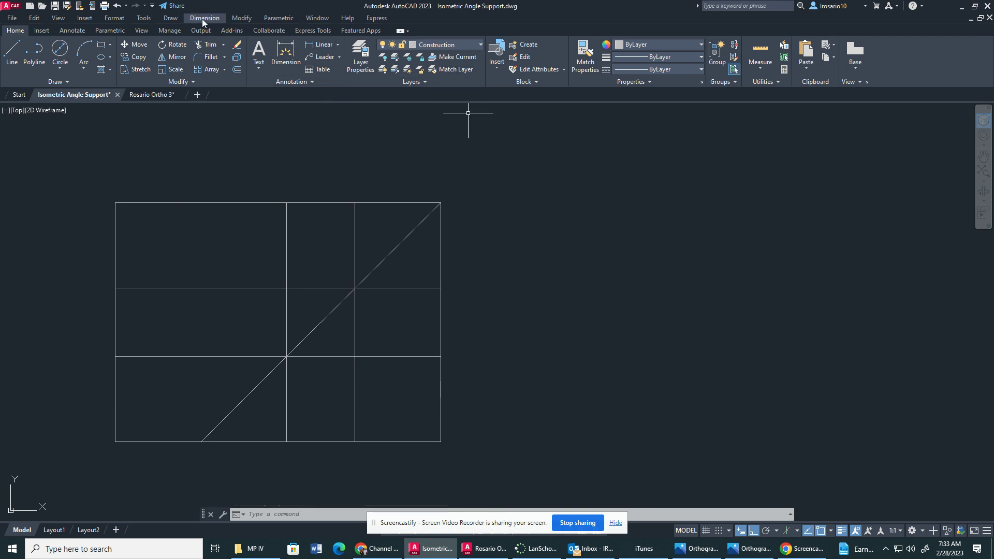
left_click(455, 42)
left_click(434, 131)
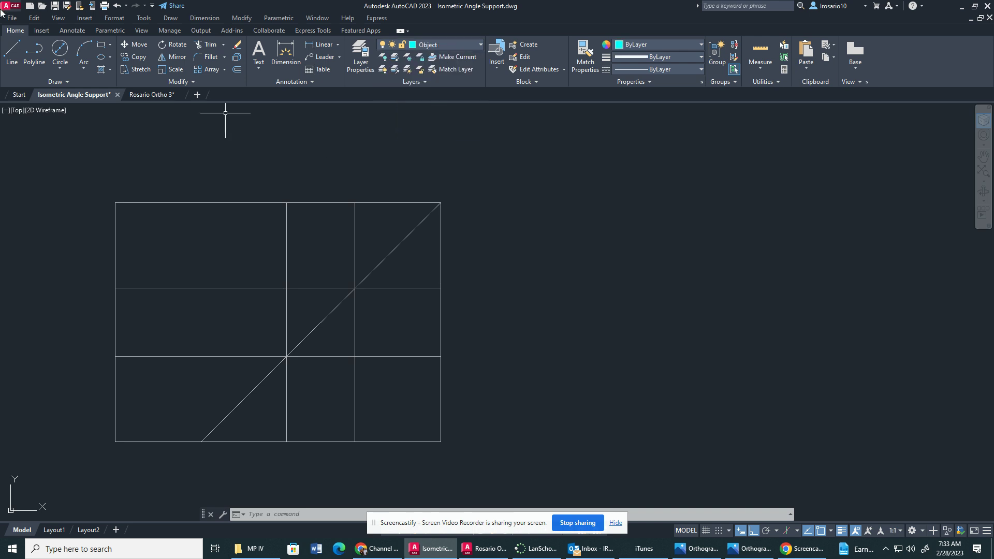
left_click(11, 52)
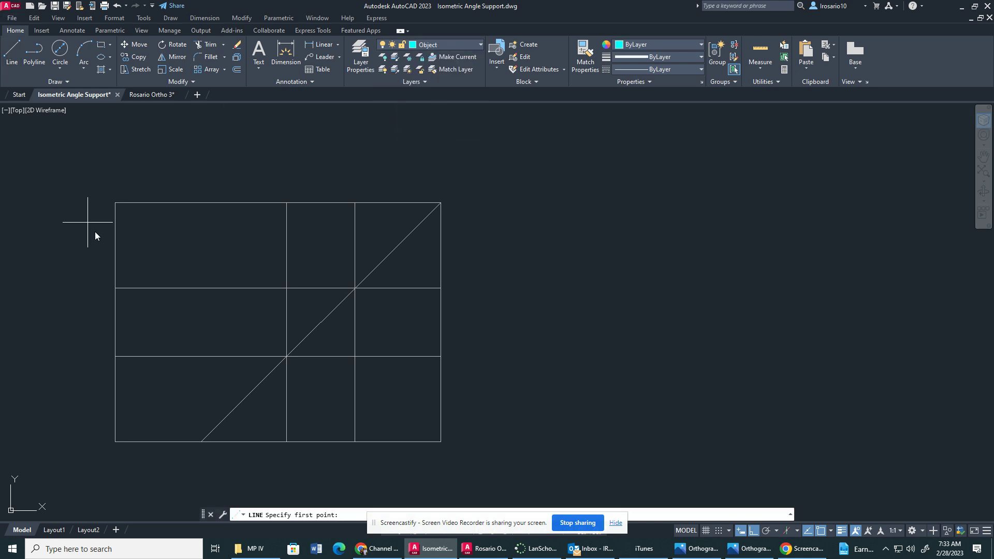
left_click(286, 202)
left_click(114, 203)
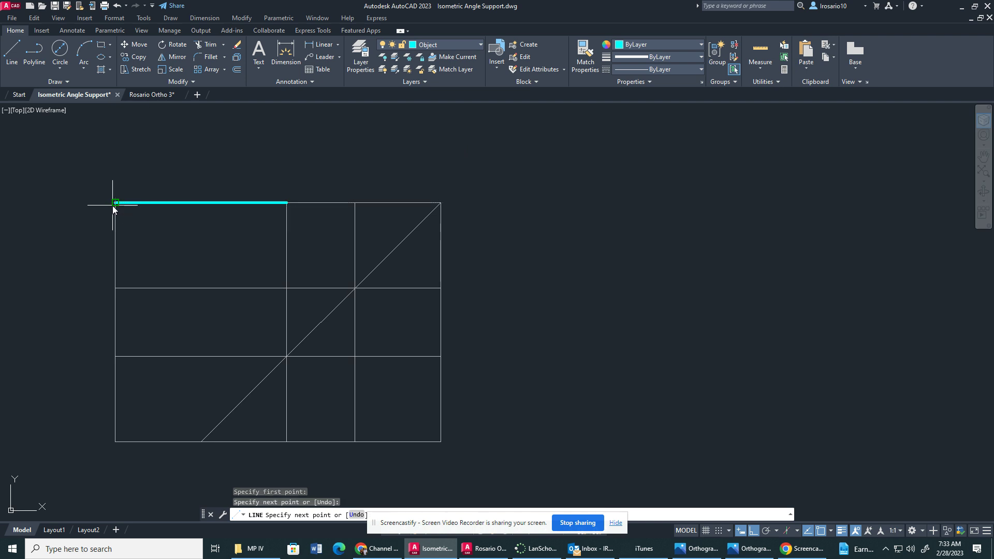
left_click(115, 288)
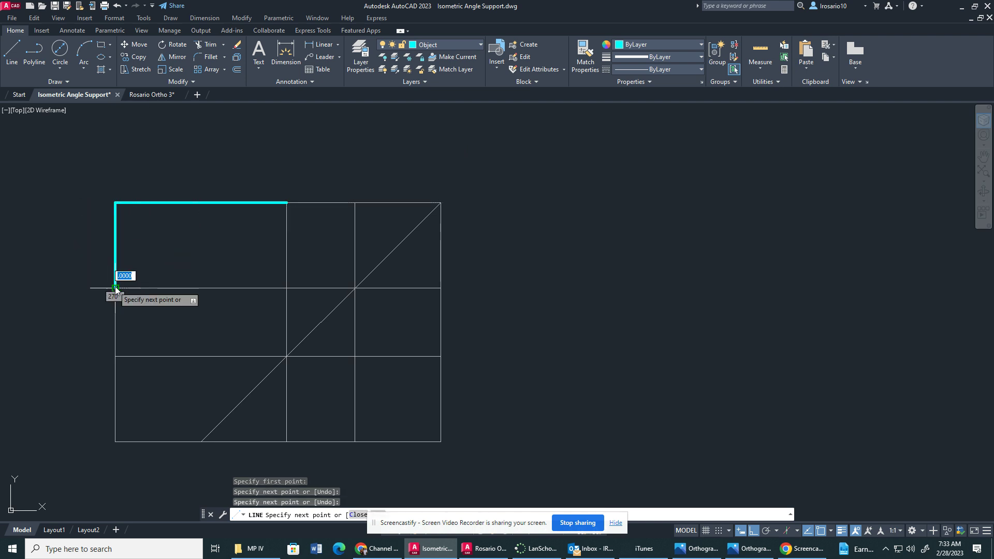
left_click(286, 288)
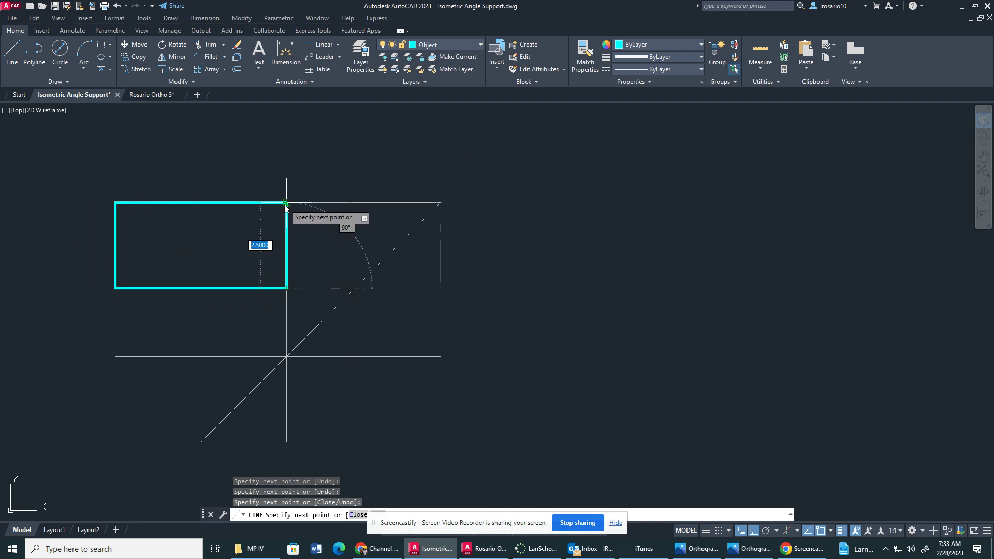
left_click(286, 203)
key("Escape")
- Outline the front view with object lines around the grid's lower-left cell, 5 by 2.5 units
key("Return")
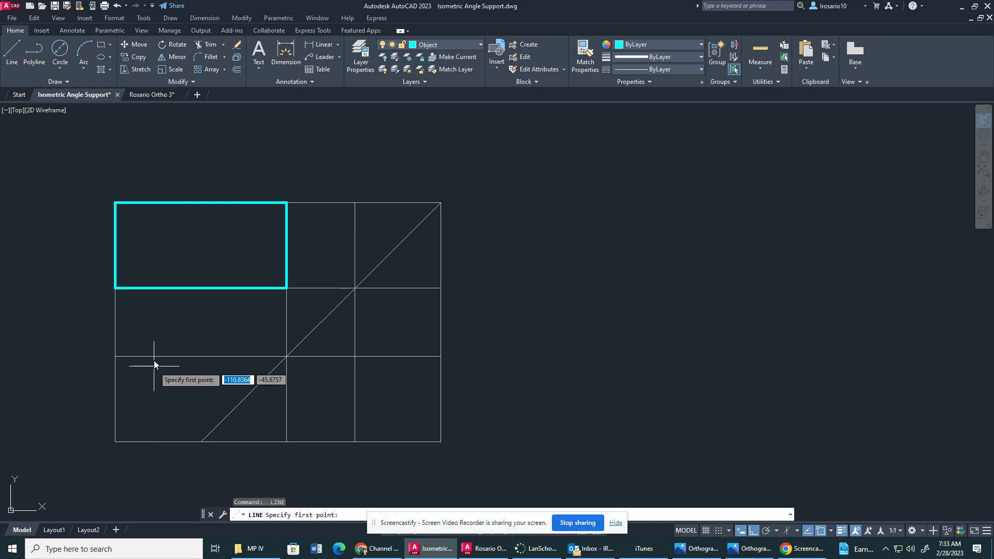
left_click(115, 357)
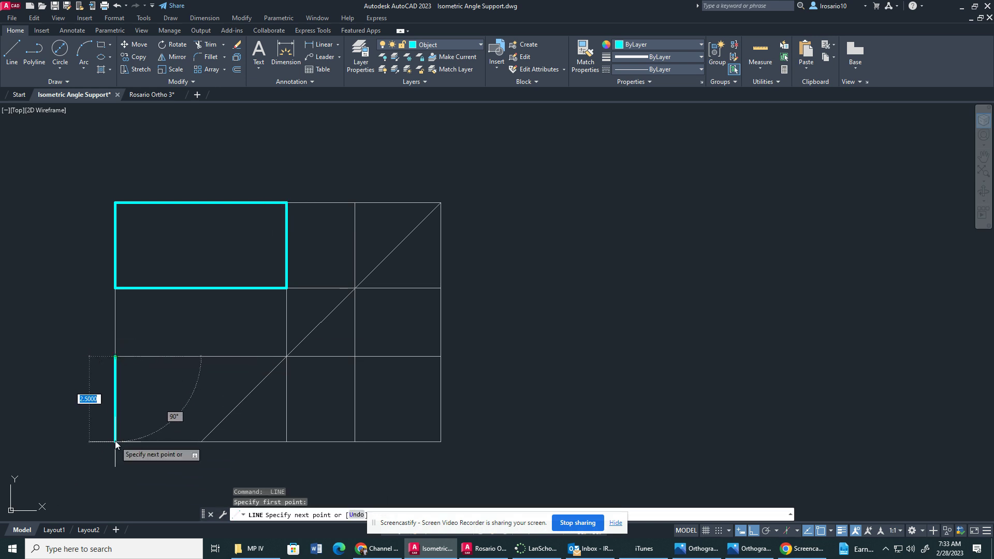
left_click(115, 441)
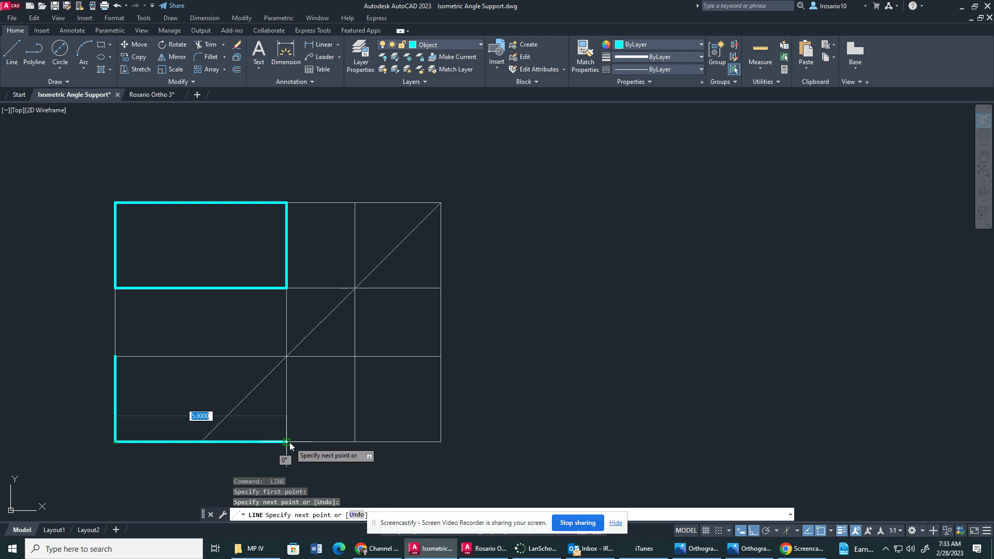
left_click(286, 442)
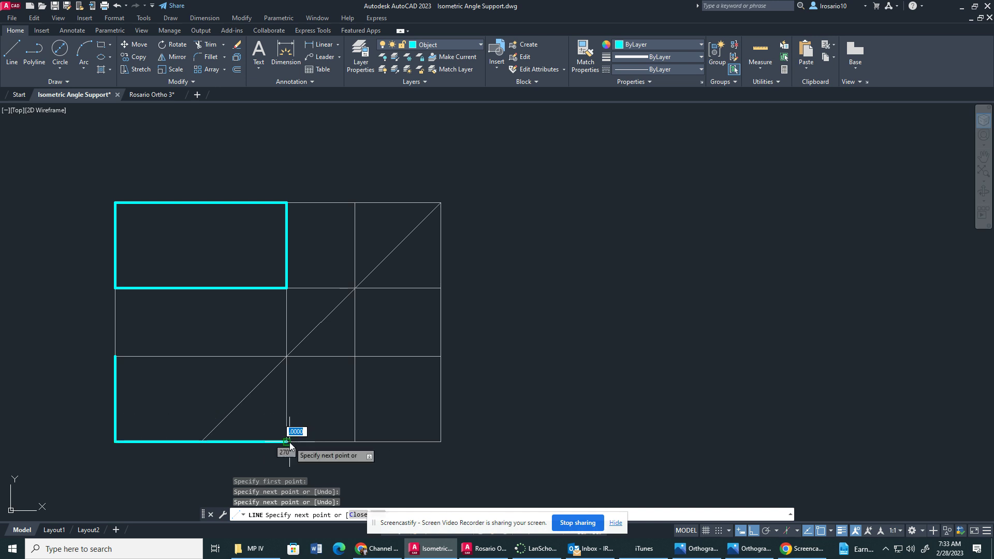
left_click(286, 357)
left_click(116, 358)
key("Escape")
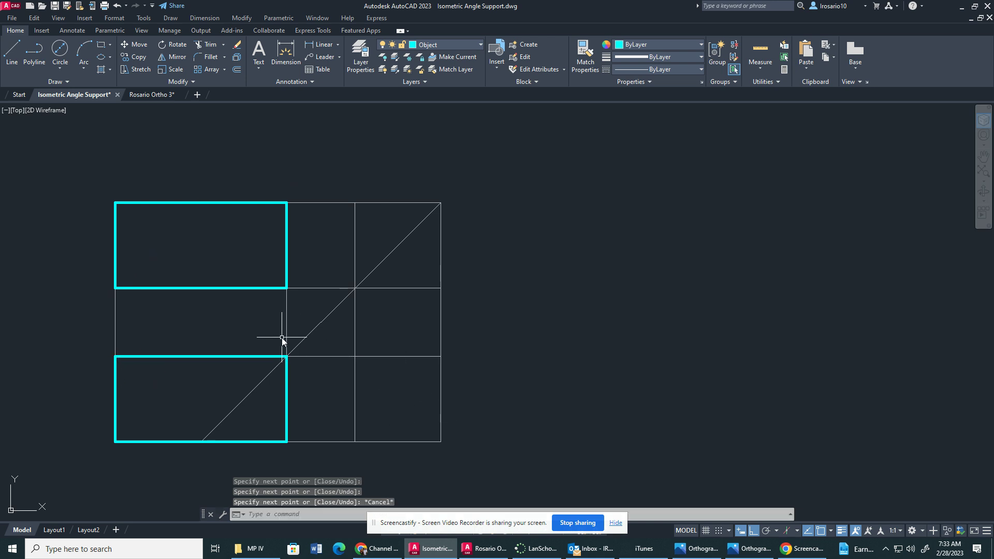
- Outline the right side view with object lines around the grid's lower-right cell, 2.5 by 2.5 units
key("Return")
left_click(354, 356)
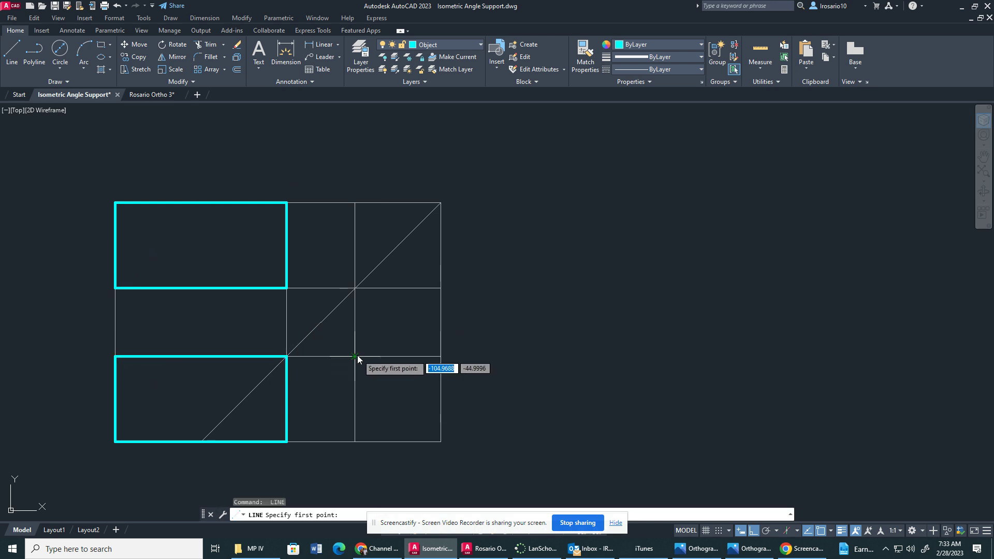
left_click(441, 356)
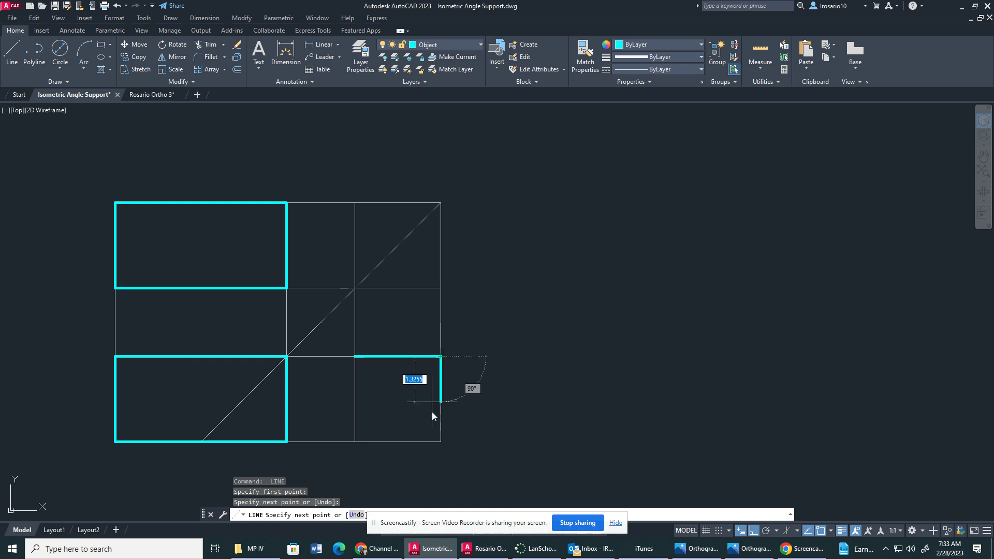
left_click(441, 442)
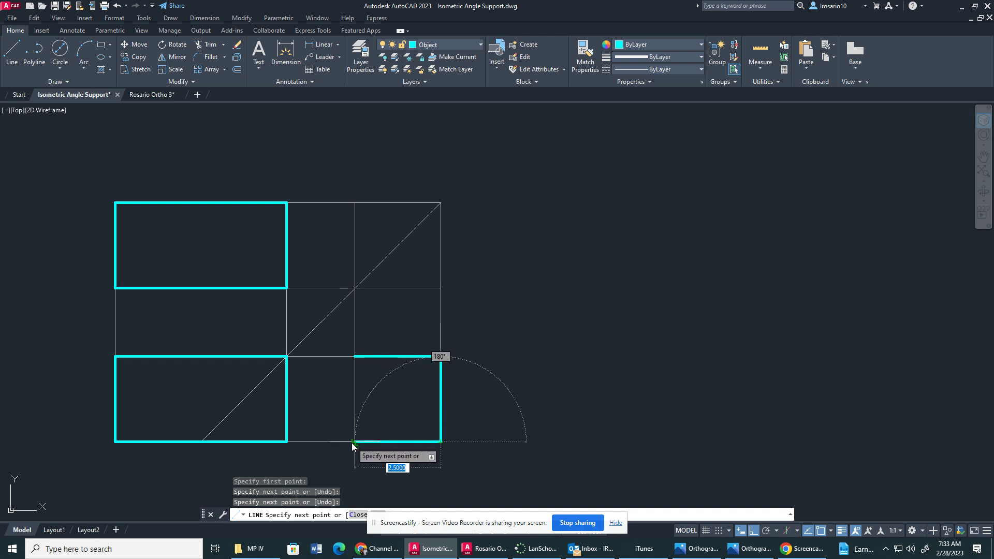
left_click(355, 442)
left_click(354, 356)
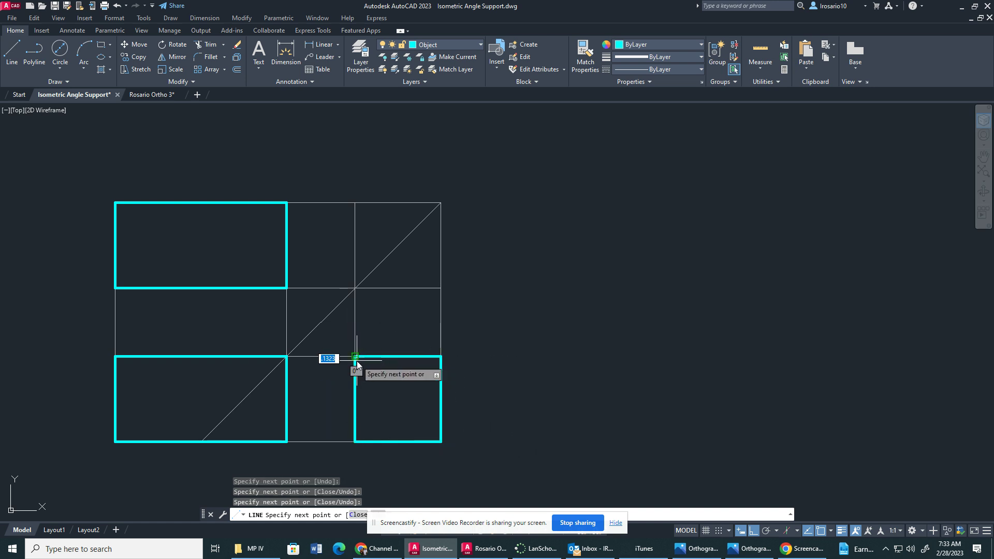
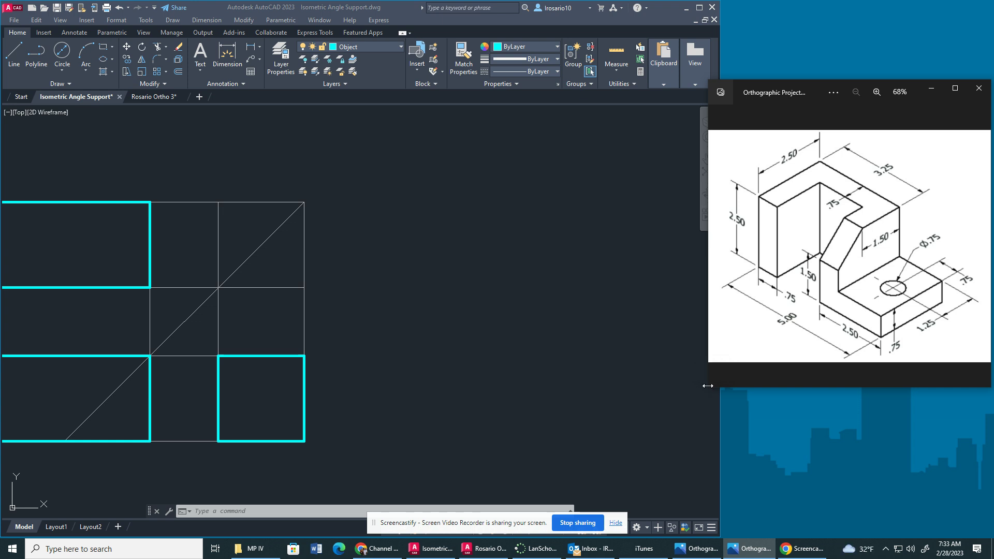
- Enlarge the Orthographic Project 3B.png reference window and narrow the drawing window so both fit side by side
left_click_drag(709, 389, 626, 425)
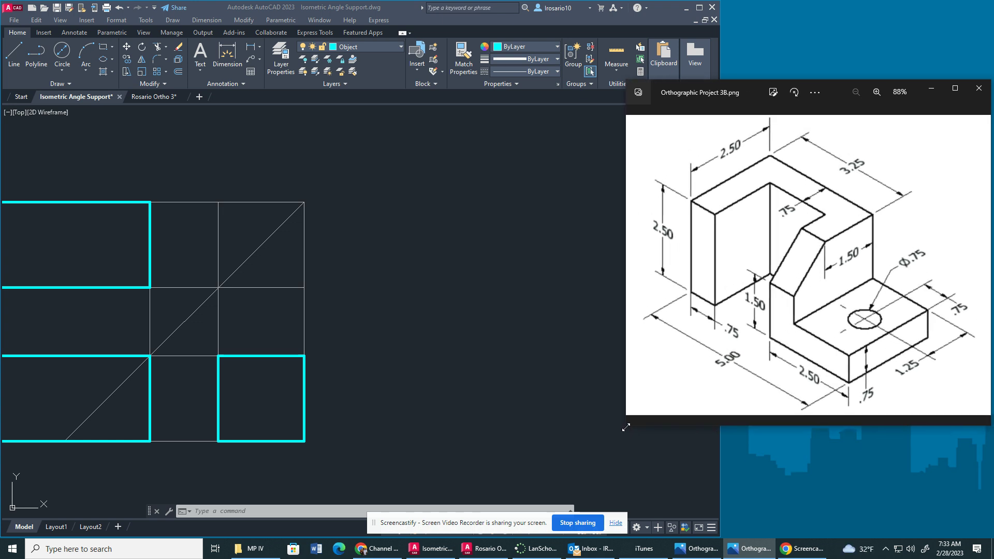
left_click(483, 31)
middle_click_drag(483, 255, 564, 253)
mouse_move(722, 70)
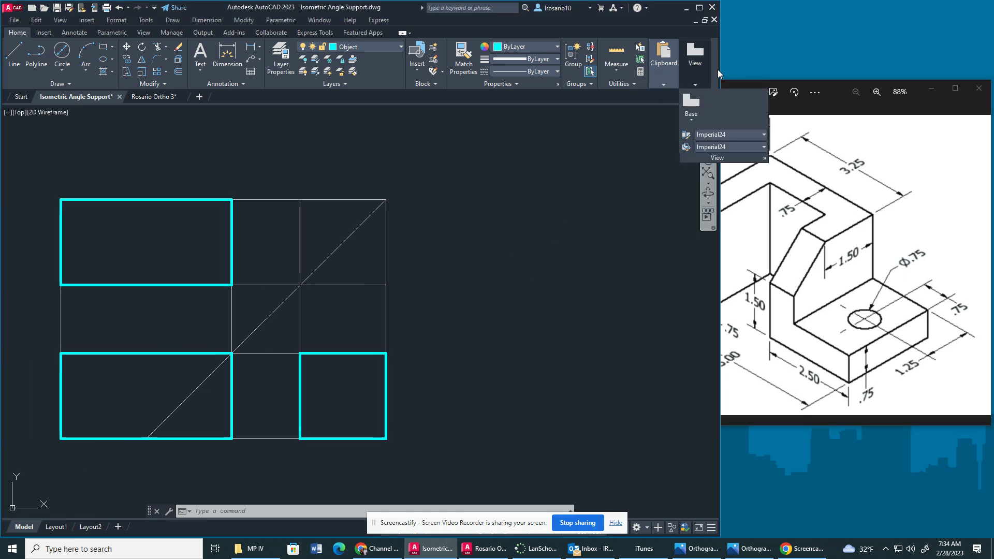
mouse_move(719, 70)
left_mouse_down()
mouse_move(616, 82)
mouse_move(630, 83)
left_mouse_up()
middle_click_drag(299, 281, 386, 280)
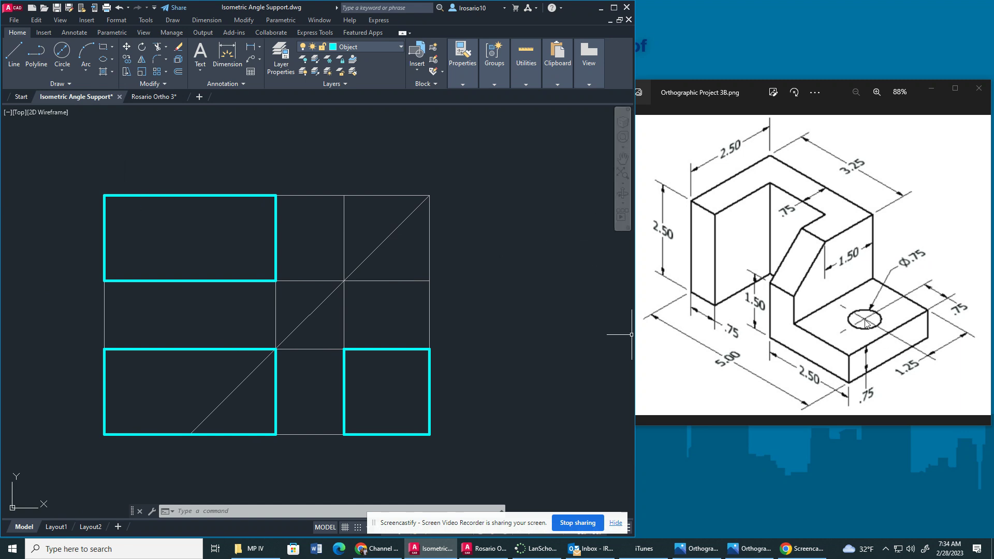
- Offset the vertical construction line at the top view's right edge .75 to the left for the hole's centerline
left_click(155, 83)
left_click(177, 76)
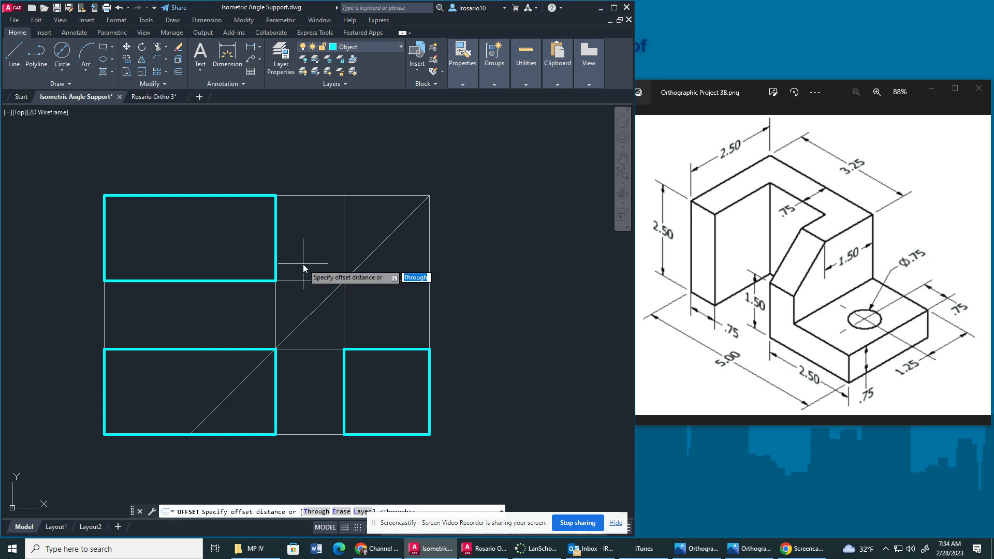
key("Return")
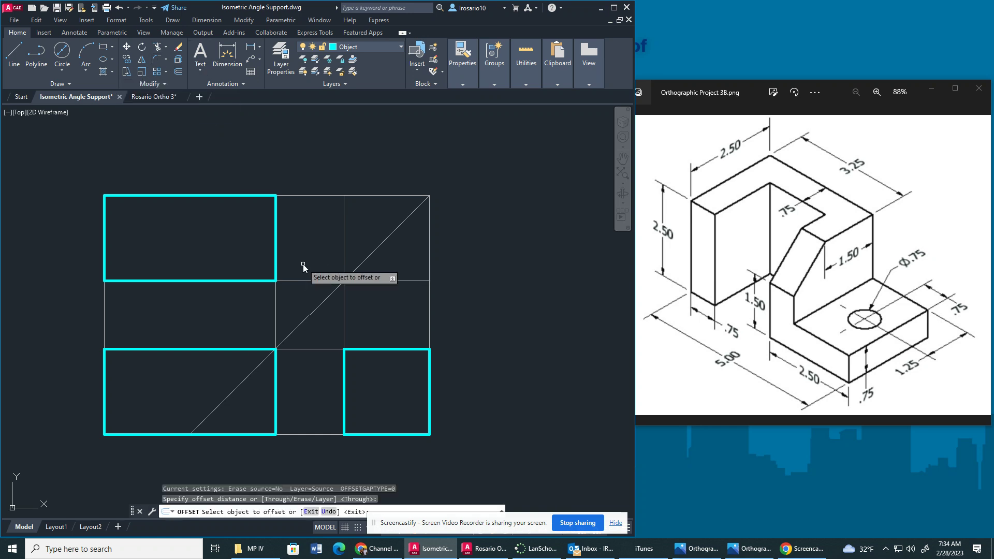
left_click(275, 312)
type(".")
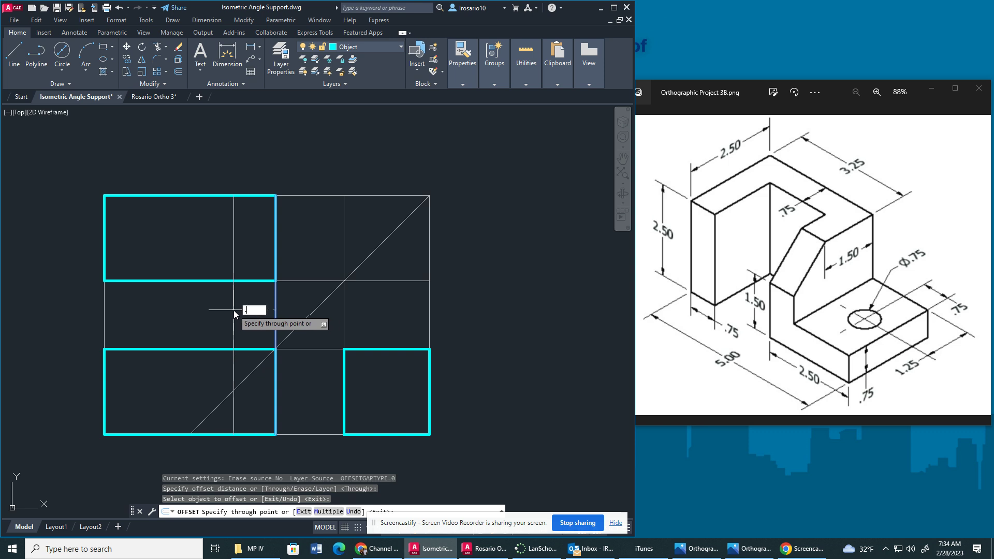
type("75")
key("Return")
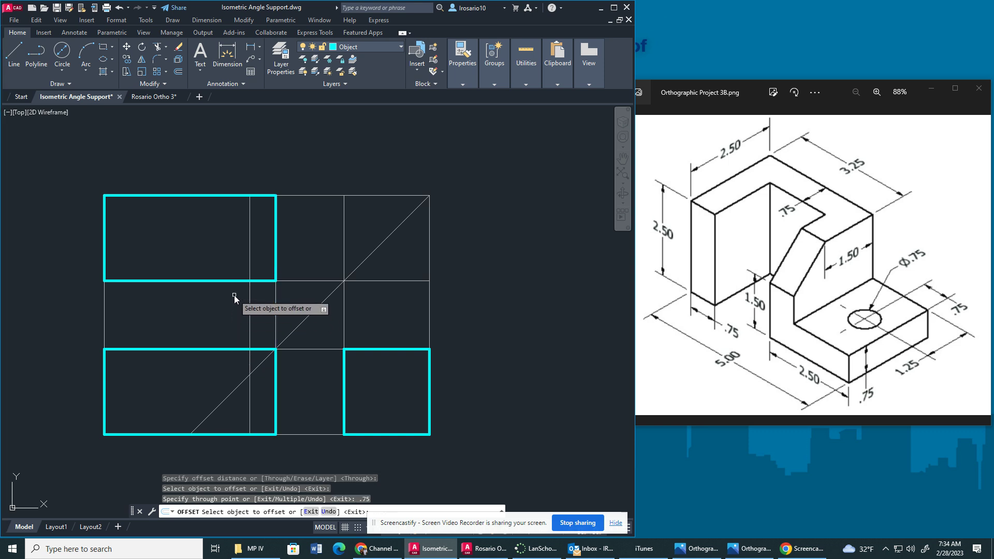
- Offset the hole's vertical centerline .375 to each side to mark the hole's edges
left_click(250, 256)
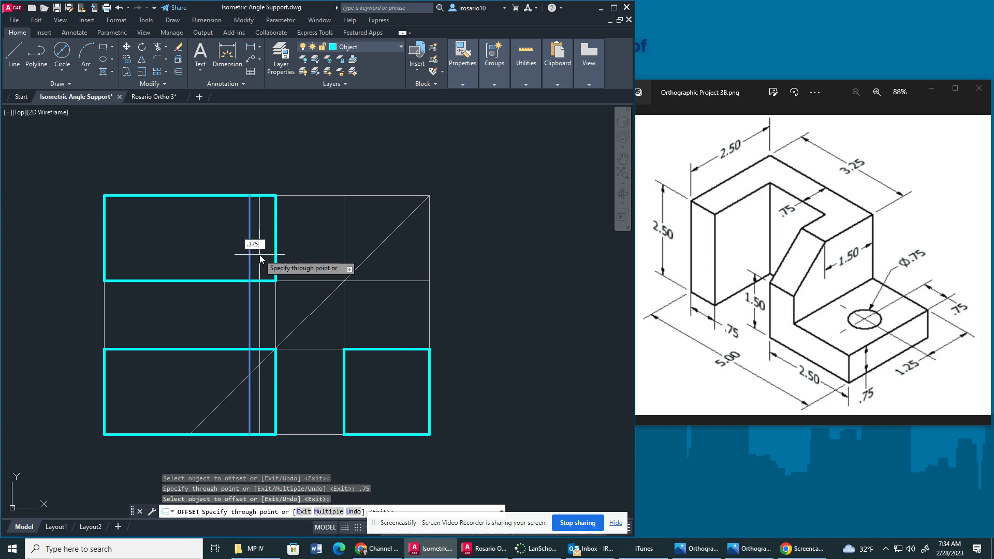
key("Return")
left_click(250, 249)
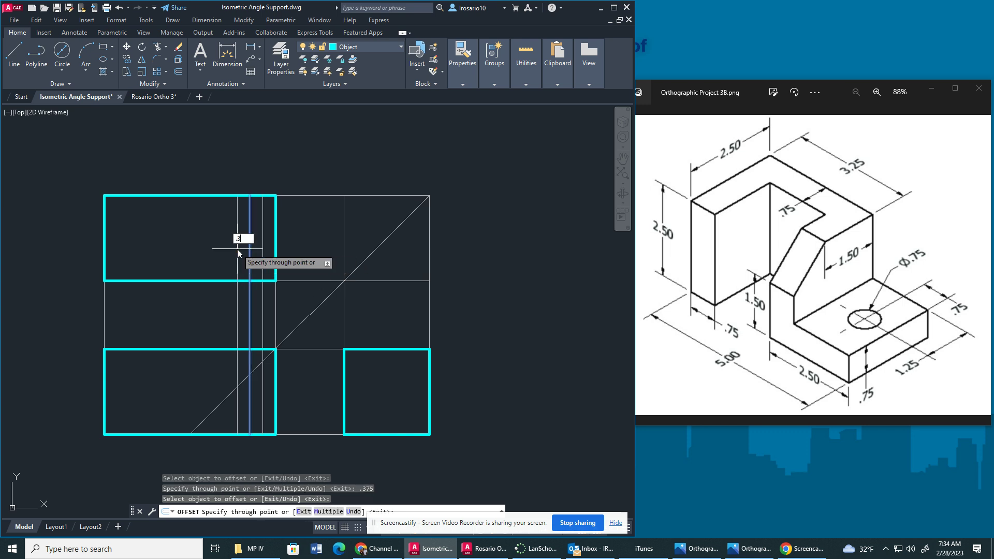
type(".375")
key("Return")
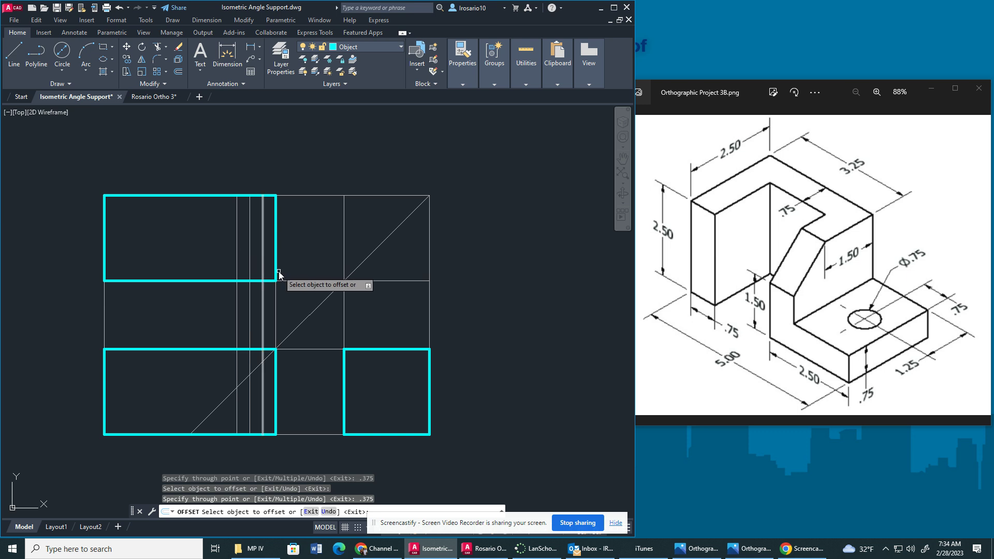
- Offset the construction line at the top view's lower edge 1.25 upward, and offset that new line .375 both up and down
left_click(287, 281)
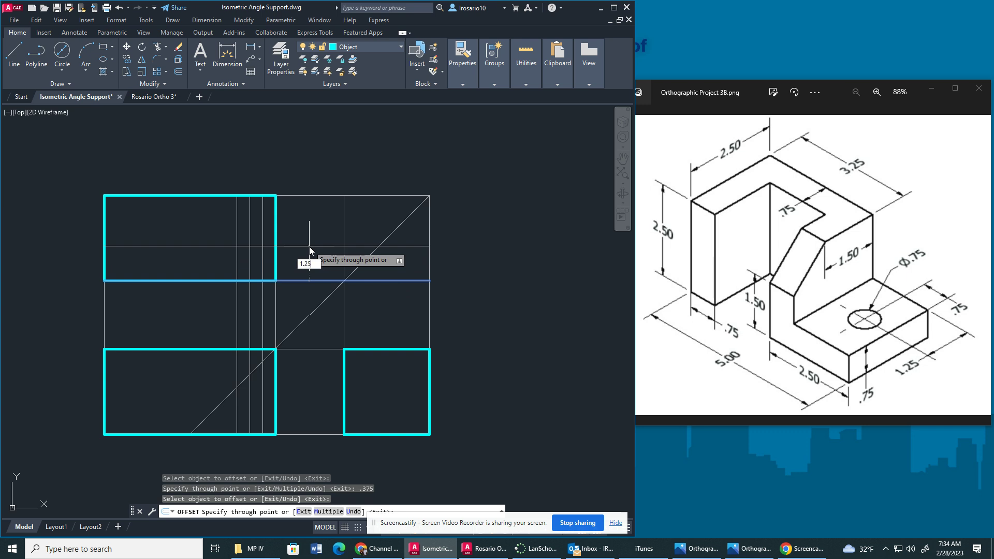
key("Return")
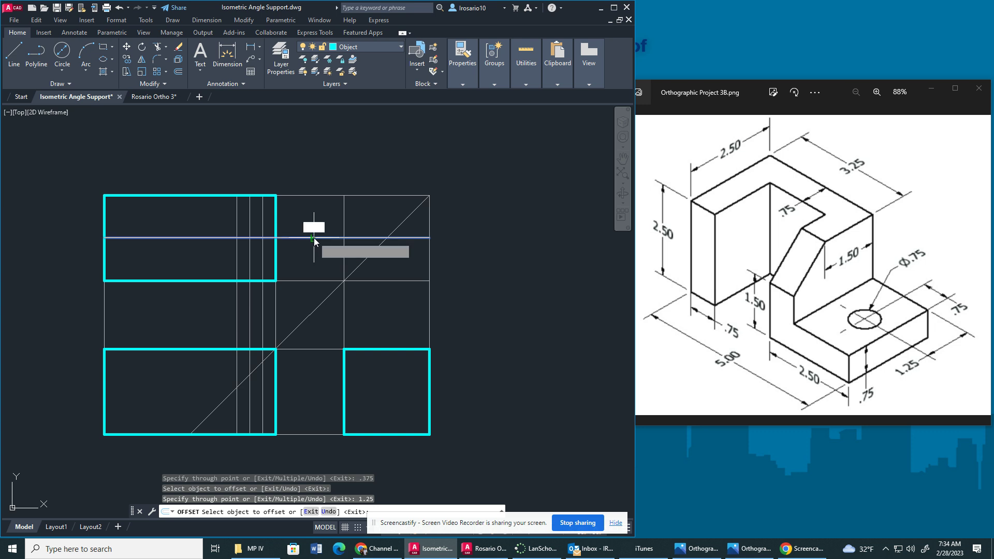
left_click(314, 237)
type(".37")
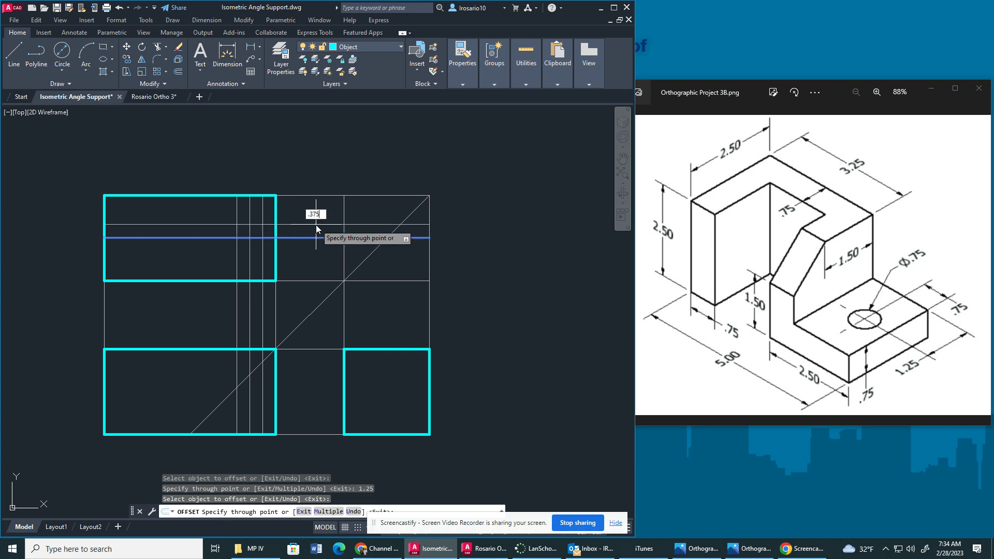
type("5")
key("Return")
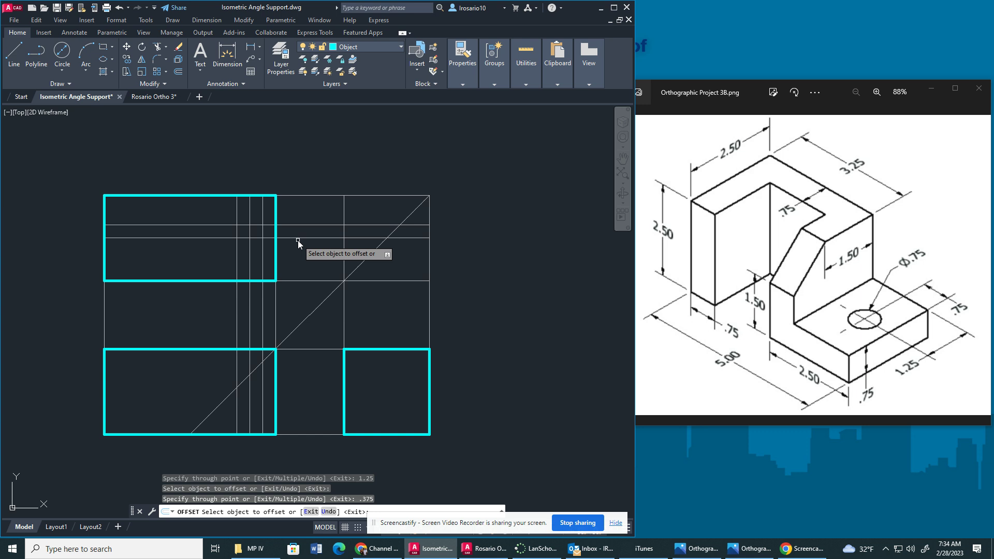
left_click(300, 239)
type(".375")
key("Return")
key("Escape")
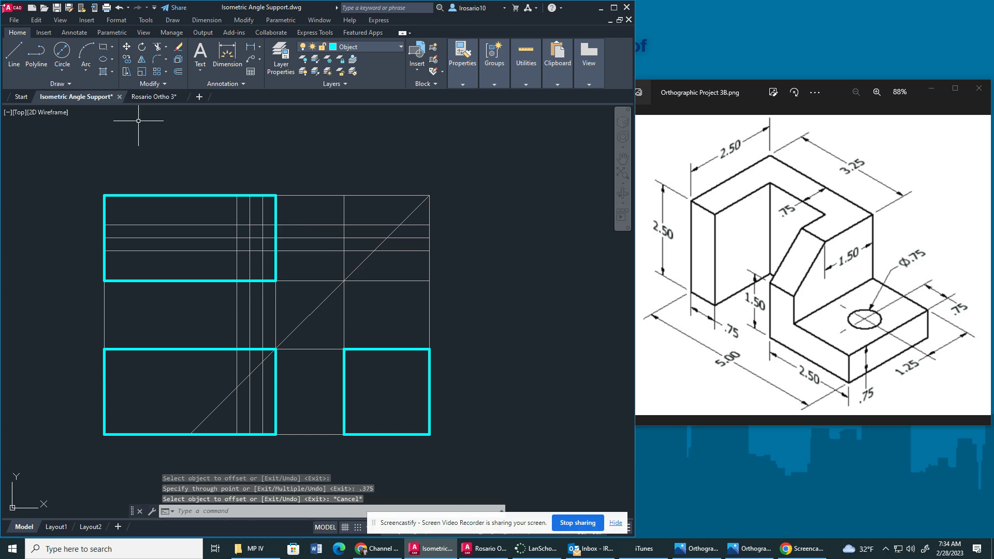
- Draw a .75 diameter circle centered where the hole's centerlines cross in the top view
left_click(67, 71)
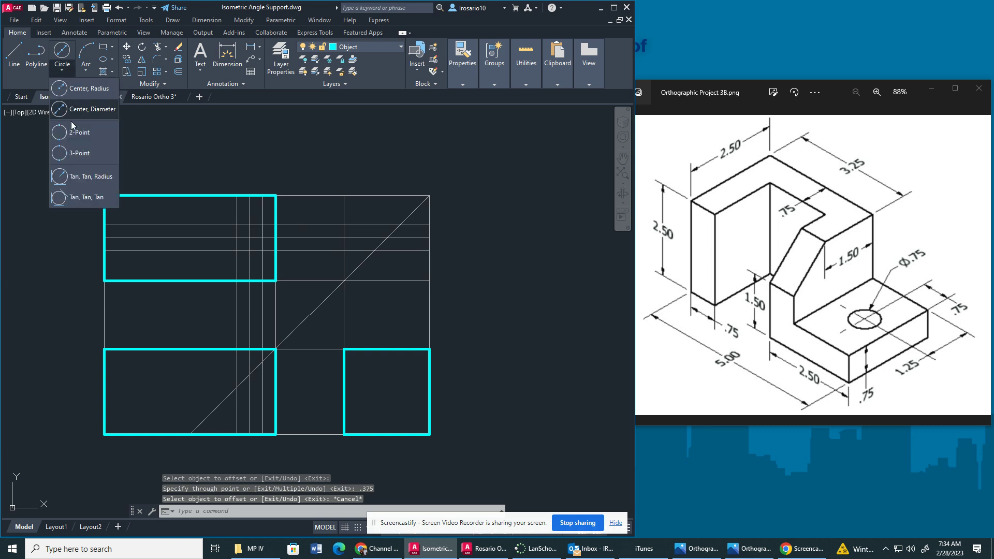
left_click(83, 108)
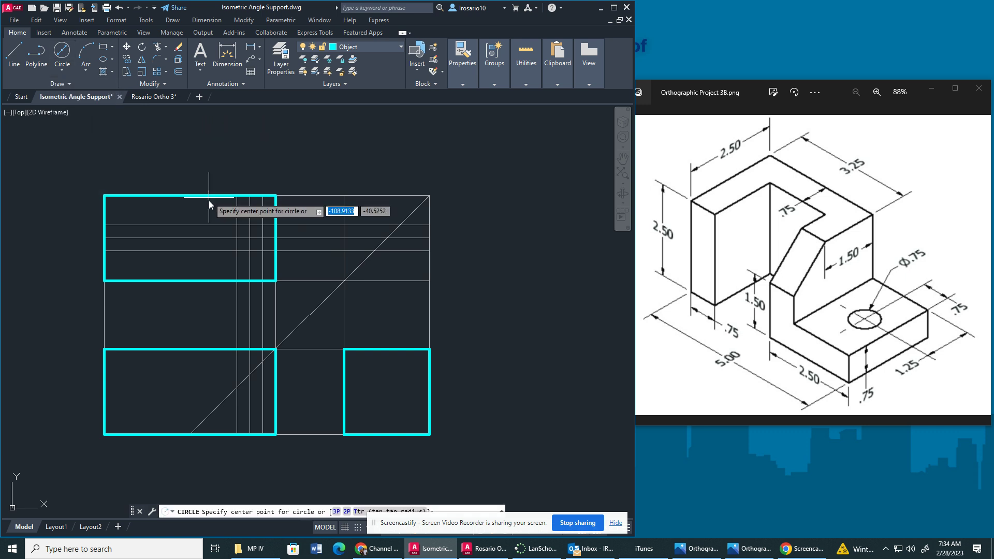
left_click(249, 238)
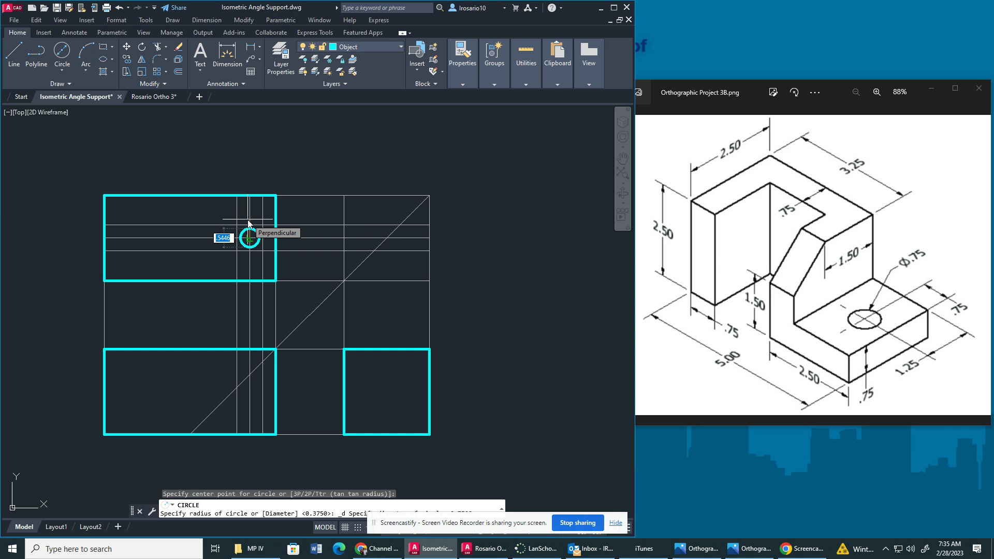
type(".")
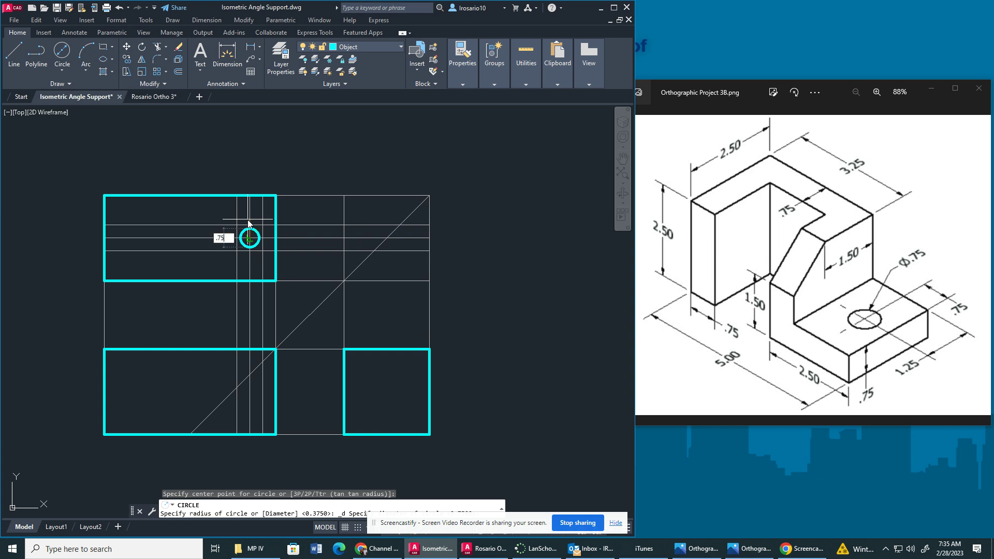
type("75")
key("Return")
key("Escape")
scroll(233, 256, "up", 5)
scroll(234, 258, "down", 4)
scroll(234, 257, "up", 4)
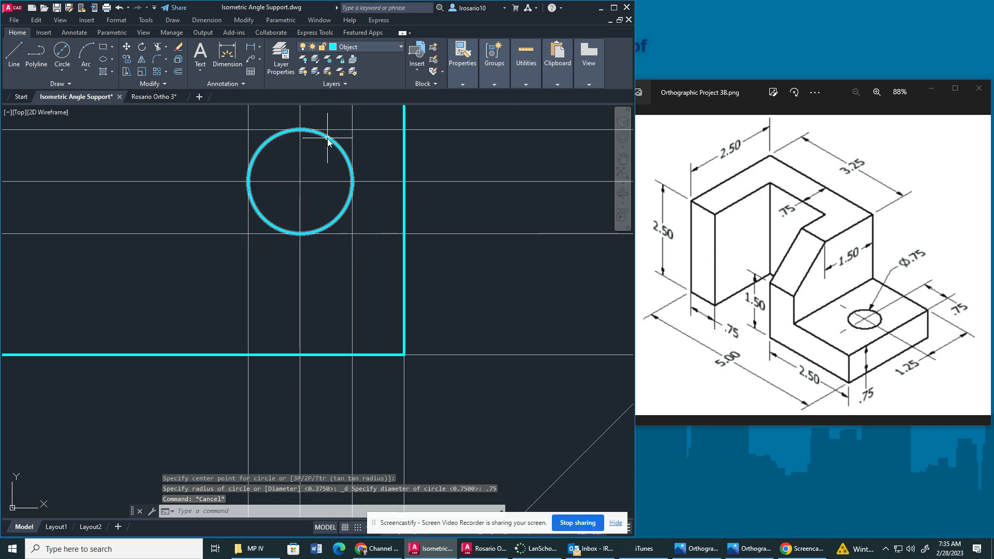
scroll(164, 223, "down", 5)
scroll(117, 238, "up", 2)
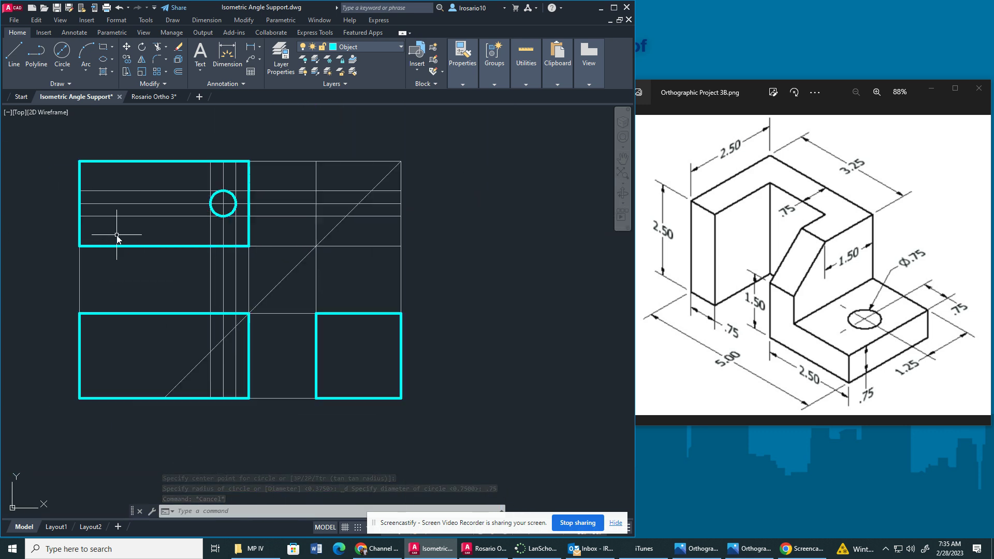
scroll(117, 237, "up", 2)
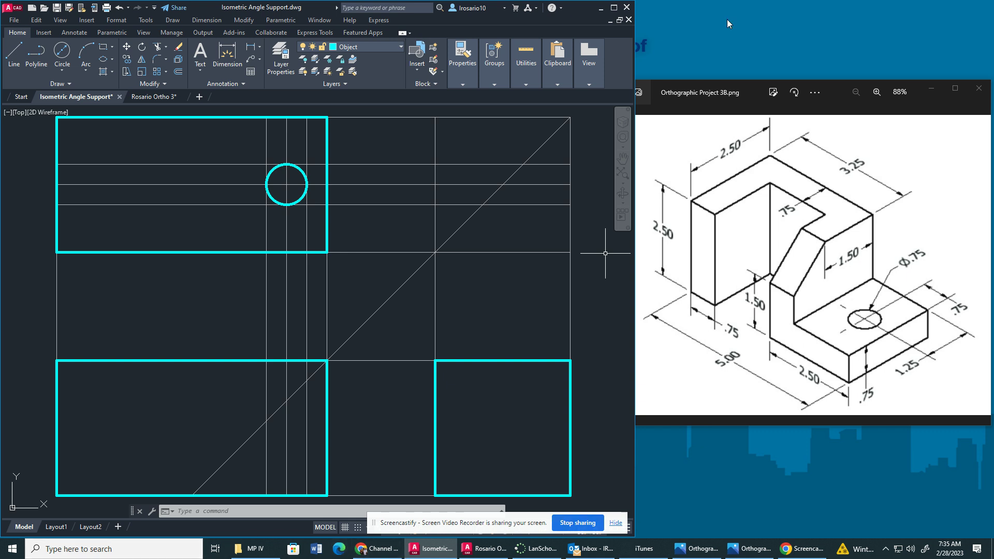
- Move the Orthographic Project 3B.png window up, then open Calculator and place it below the isometric drawing
left_click_drag(727, 101, 728, 21)
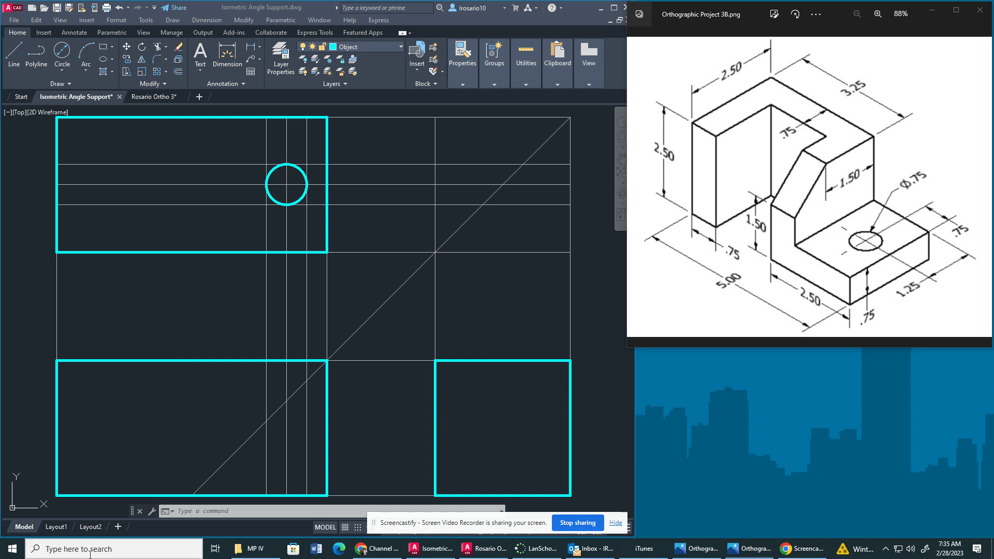
left_click(106, 548)
type("calc")
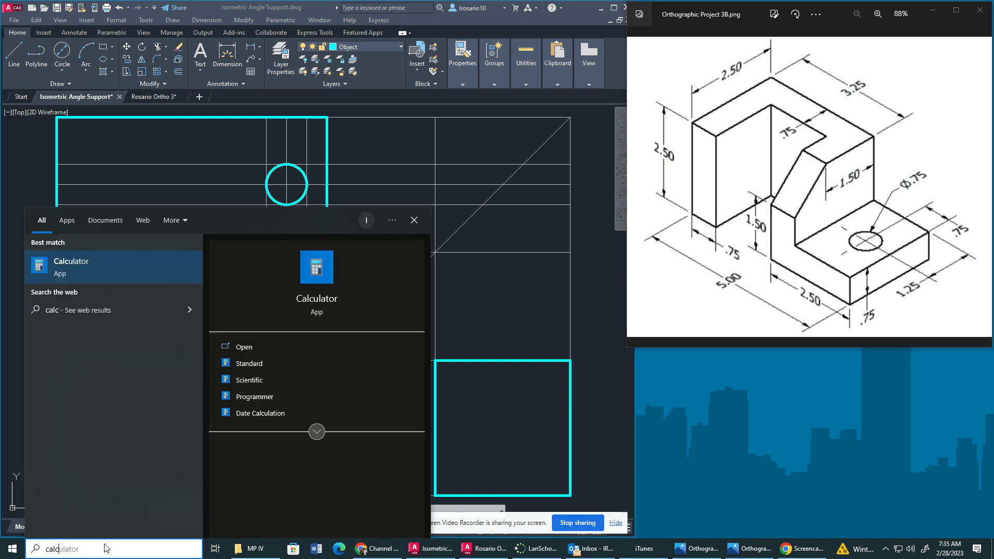
left_click(125, 263)
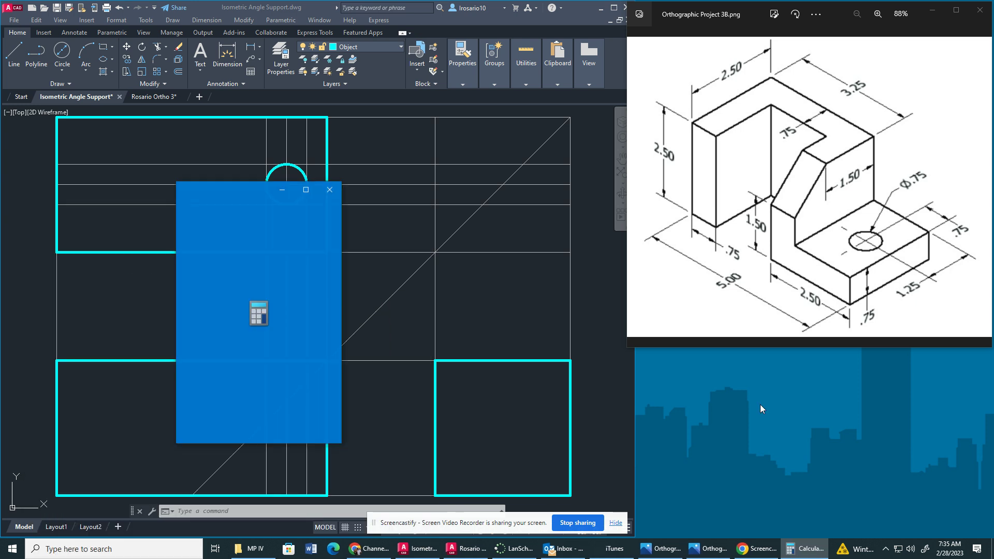
left_click_drag(254, 189, 742, 244)
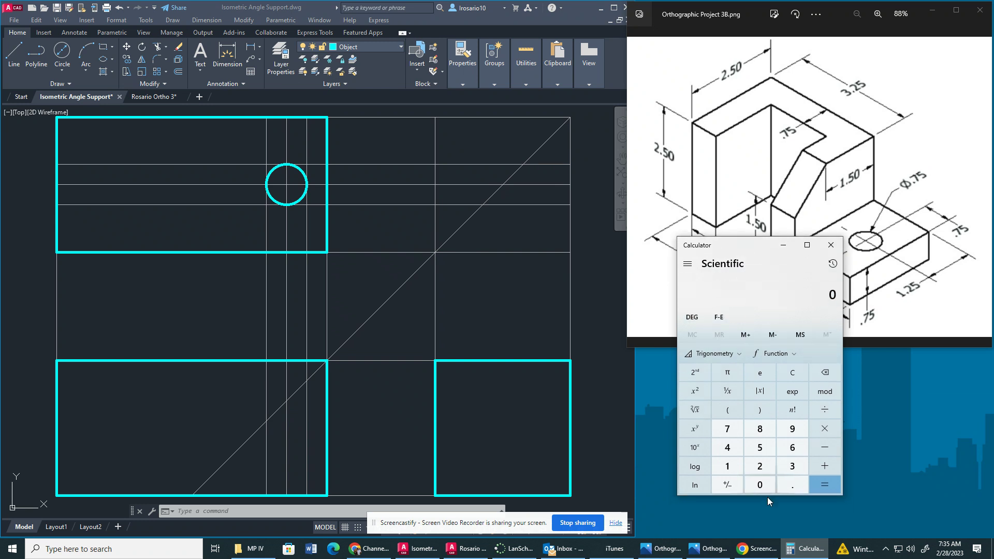
left_click_drag(751, 251, 738, 318)
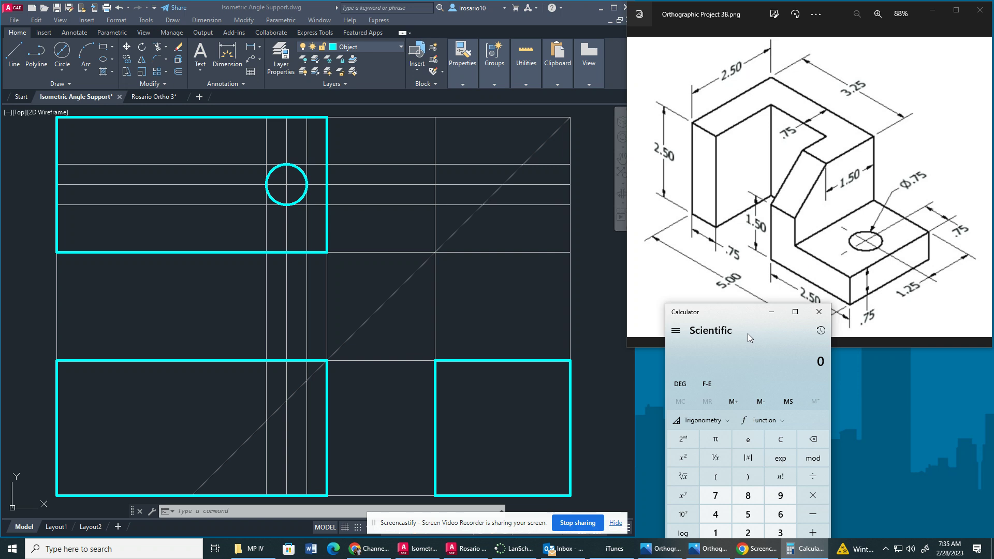
- Calculate 2.5 - 0.75 in Calculator and switch back to AutoCAD
type("2.5 - 0.75")
key("Return")
left_click(362, 274)
key("Escape")
key("Escape")
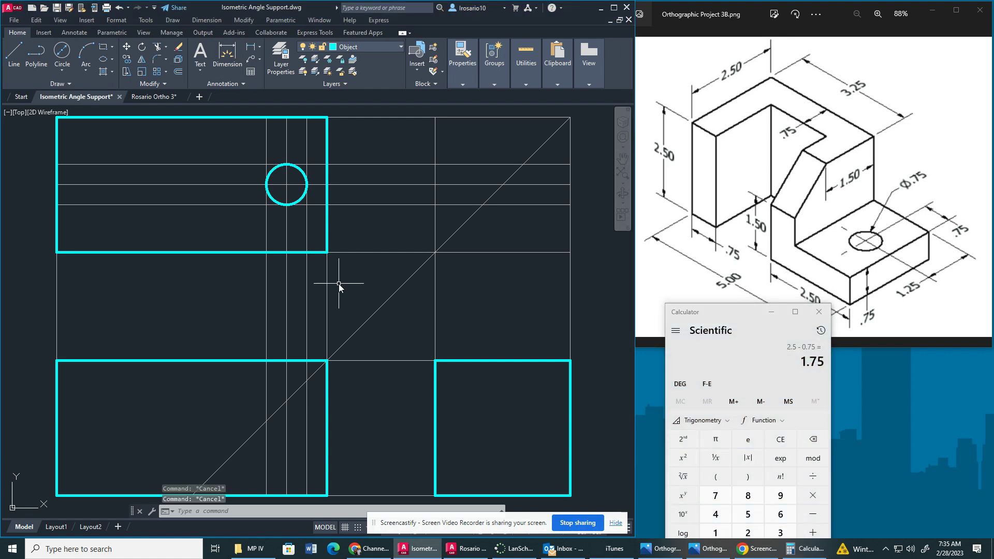
- Offset the vertical construction line at the top view's right edge 1.75 to the left
left_click(176, 72)
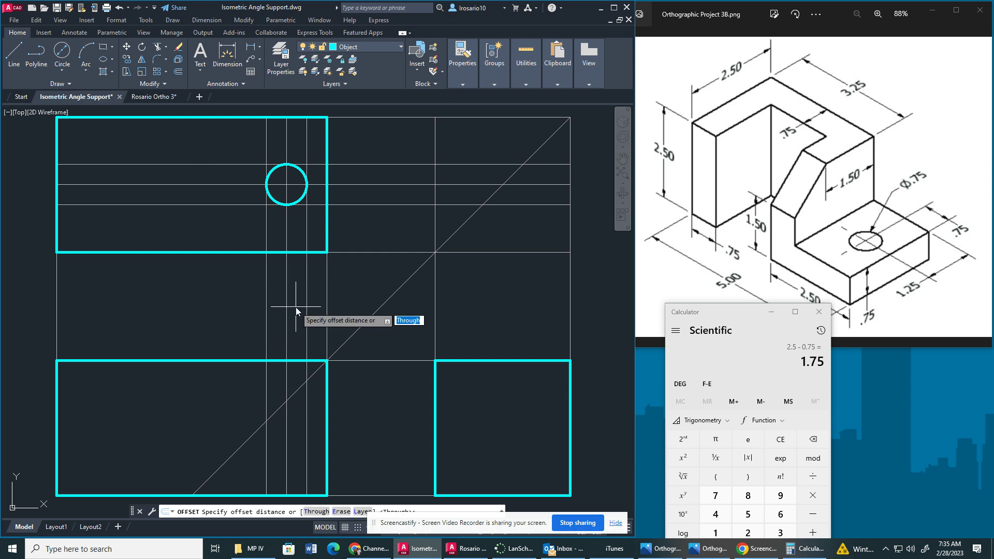
key("Return")
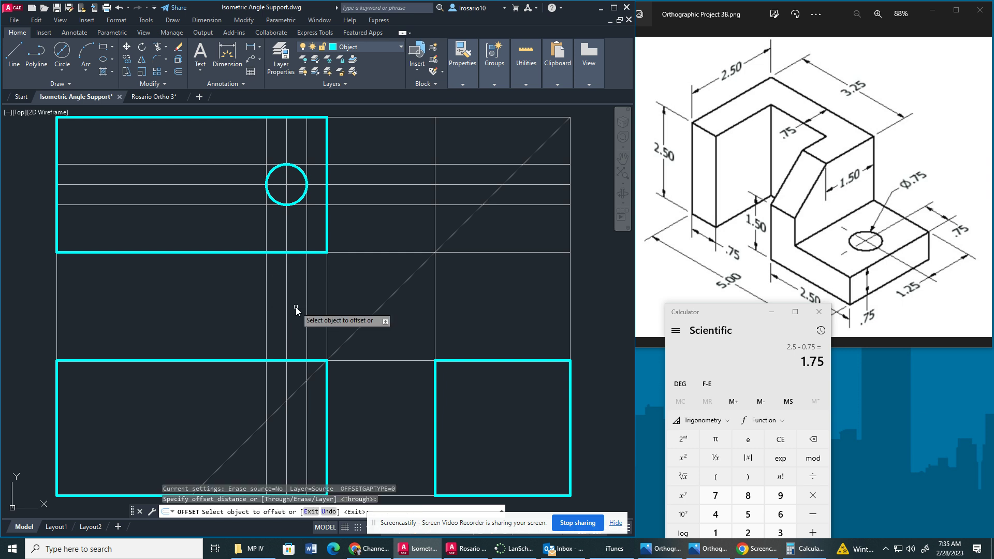
left_click(328, 288)
type("1.75")
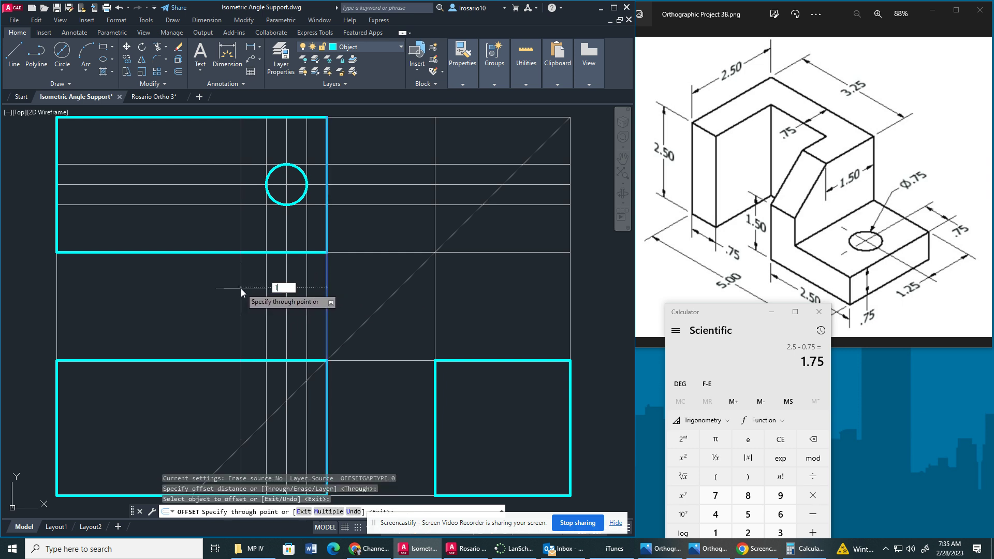
key("Return")
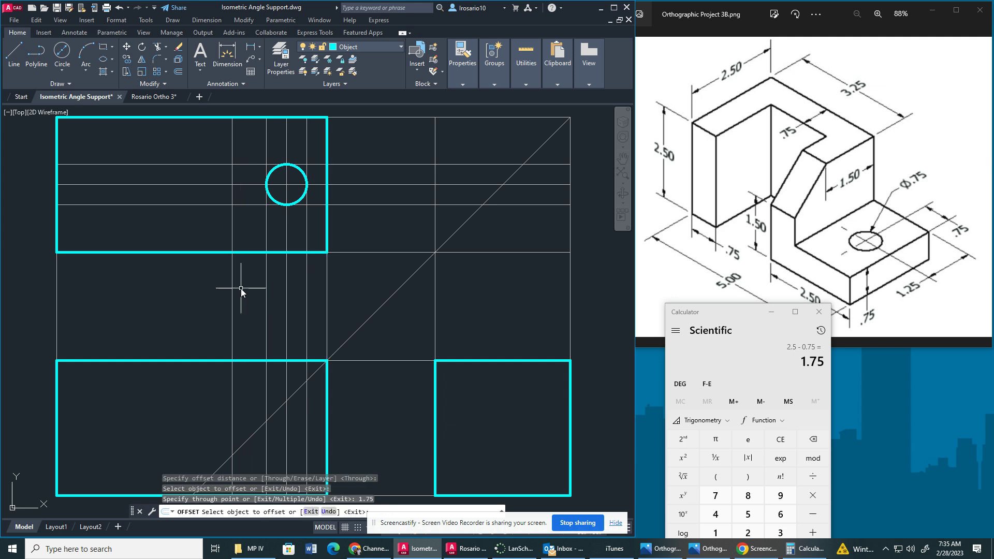
key("Escape")
- Draw a vertical object line along the 1.75 offset line from the top view's upper edge to its lower edge
left_click(15, 61)
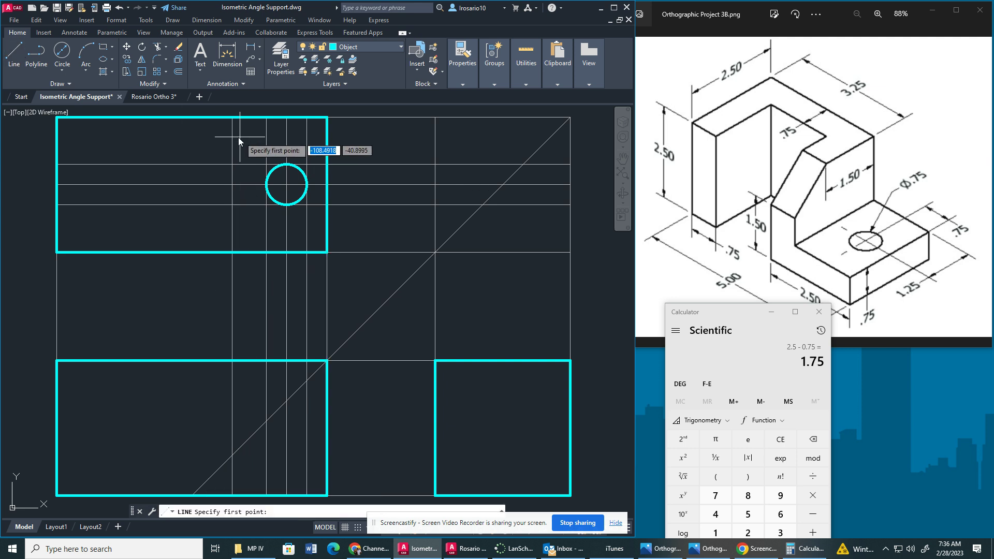
left_click(232, 117)
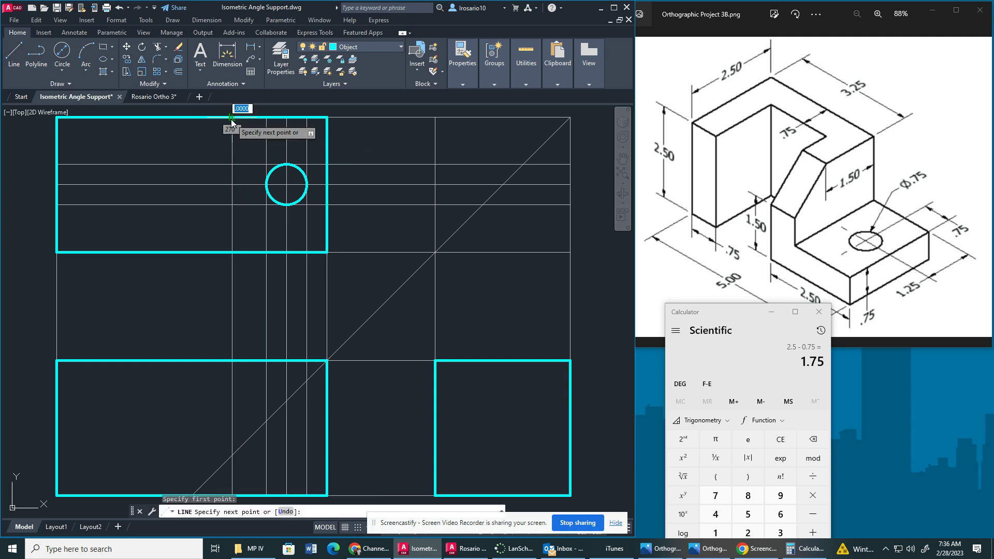
left_click(232, 252)
key("Escape")
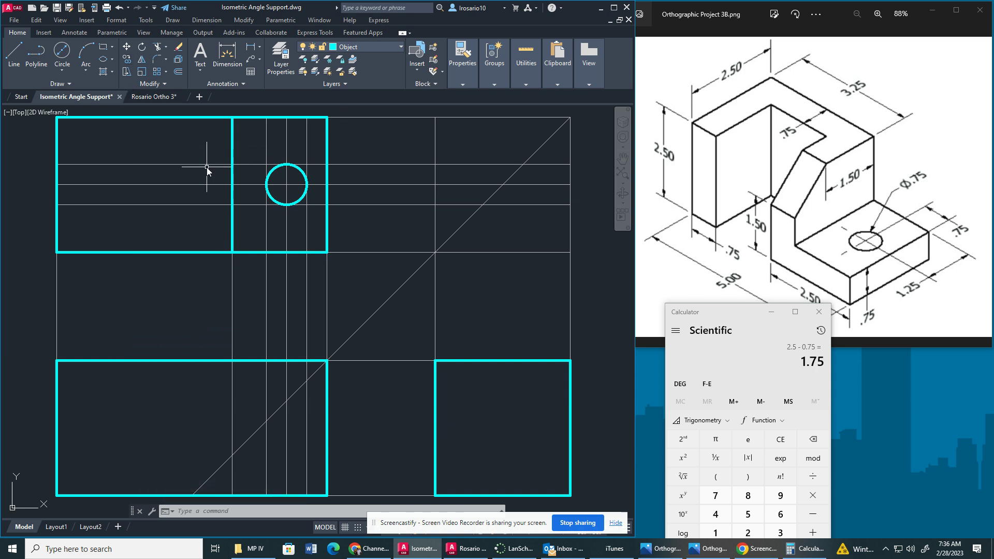
- Offset the vertical construction line under the new object line .75 to the left
left_click(177, 71)
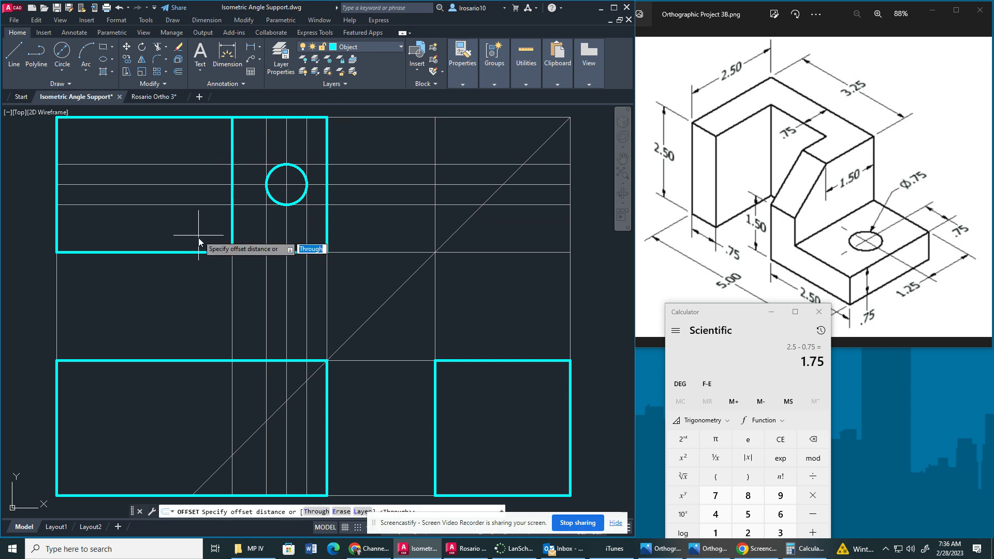
key("Return")
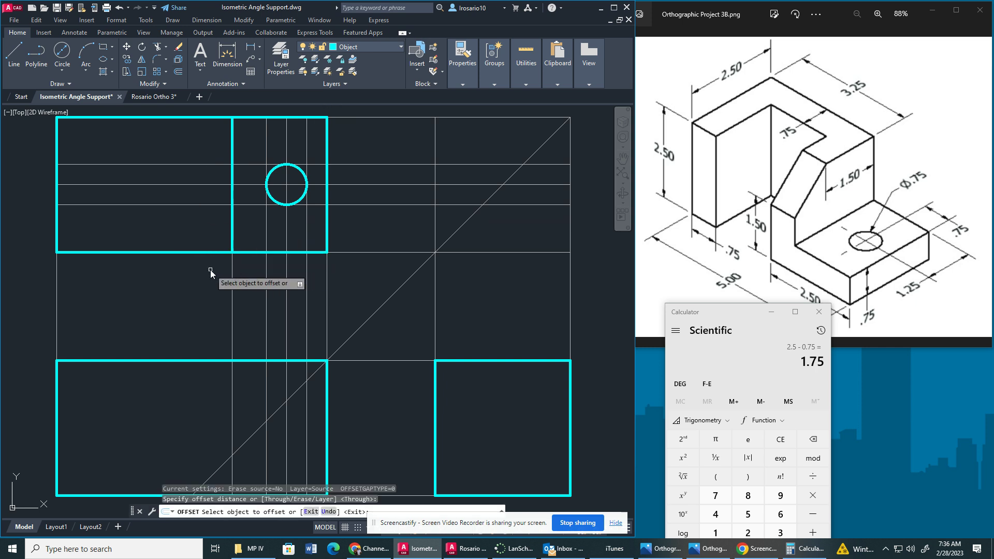
left_click(232, 296)
type(".75")
key("Return")
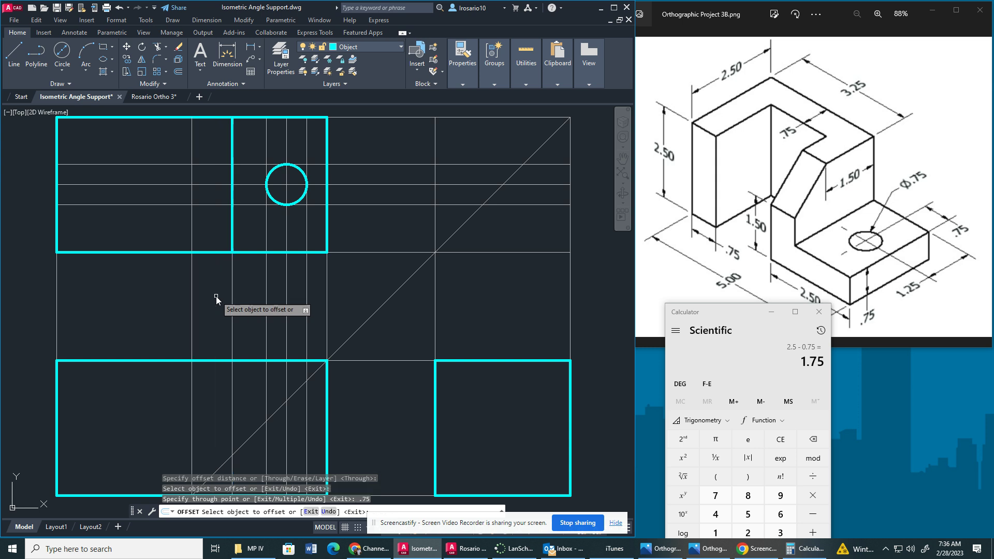
key("Escape")
- Offset the vertical construction line at the top view's left edge .75 to the right
key("Return")
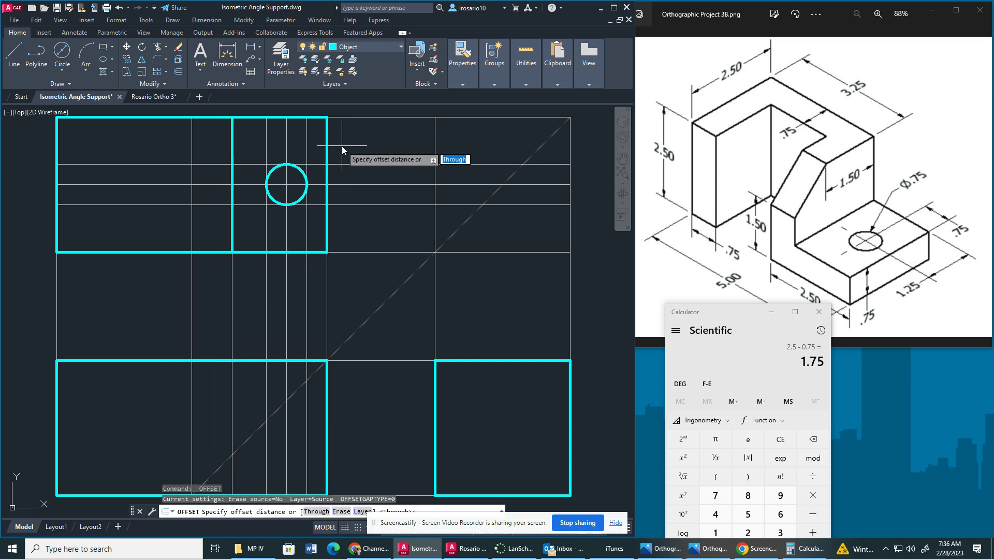
key("Return")
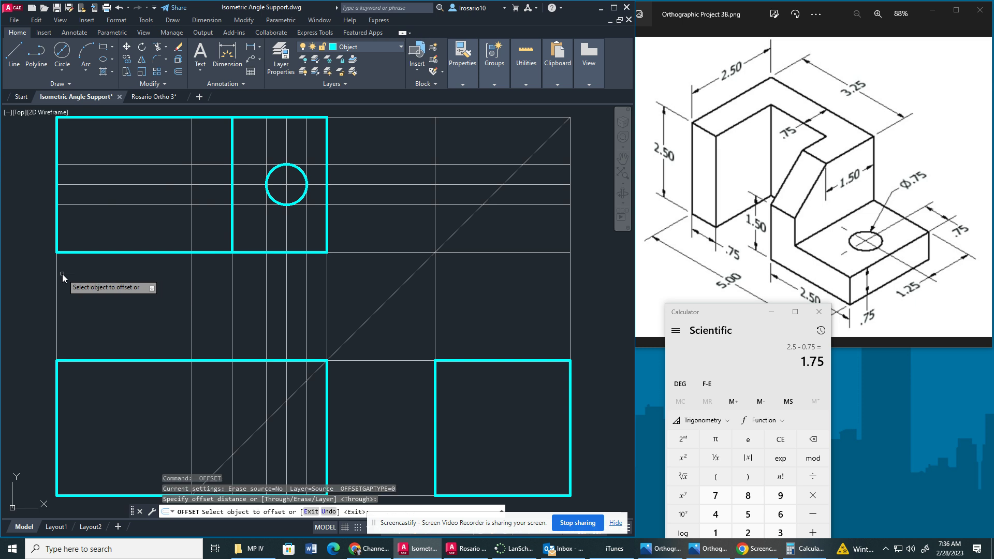
left_click(57, 284)
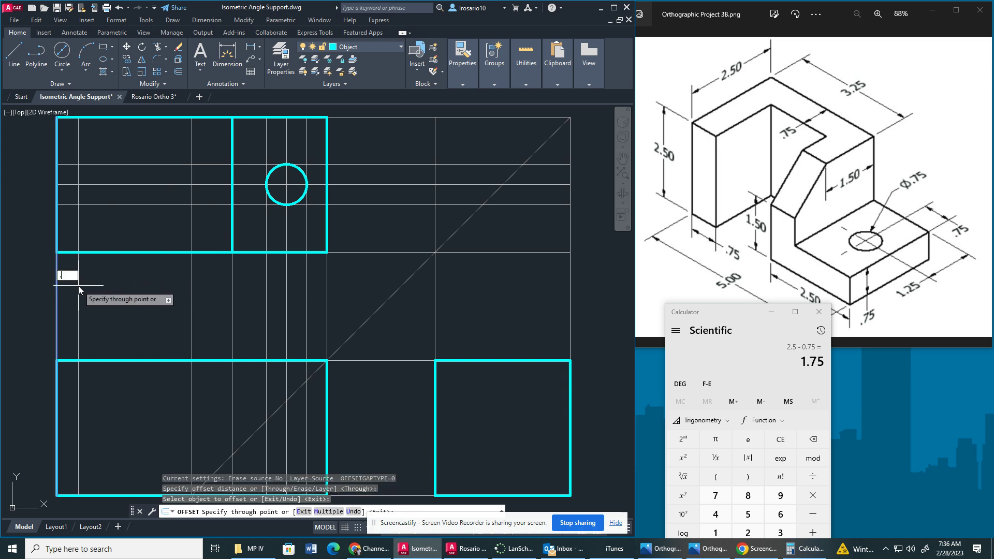
type(".75")
key("Return")
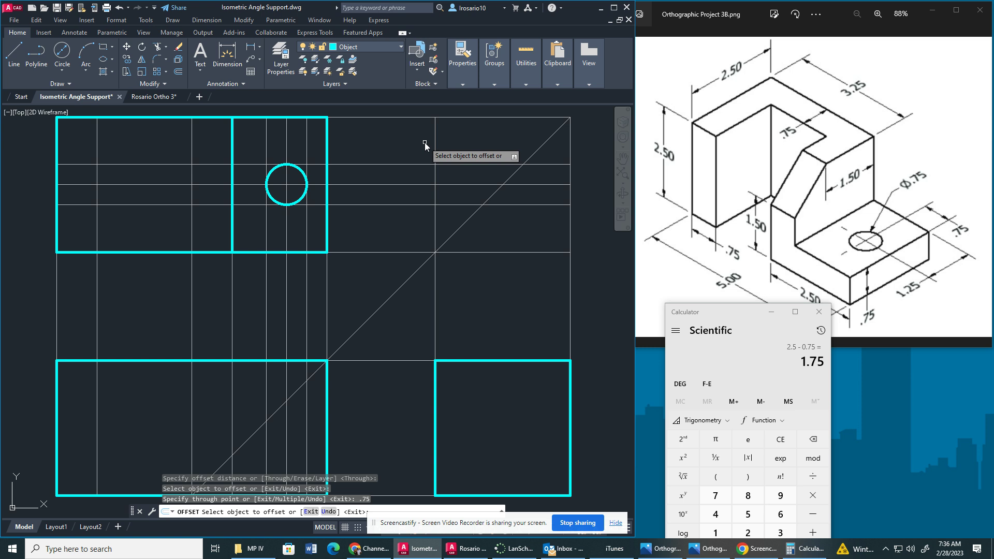
key("Return")
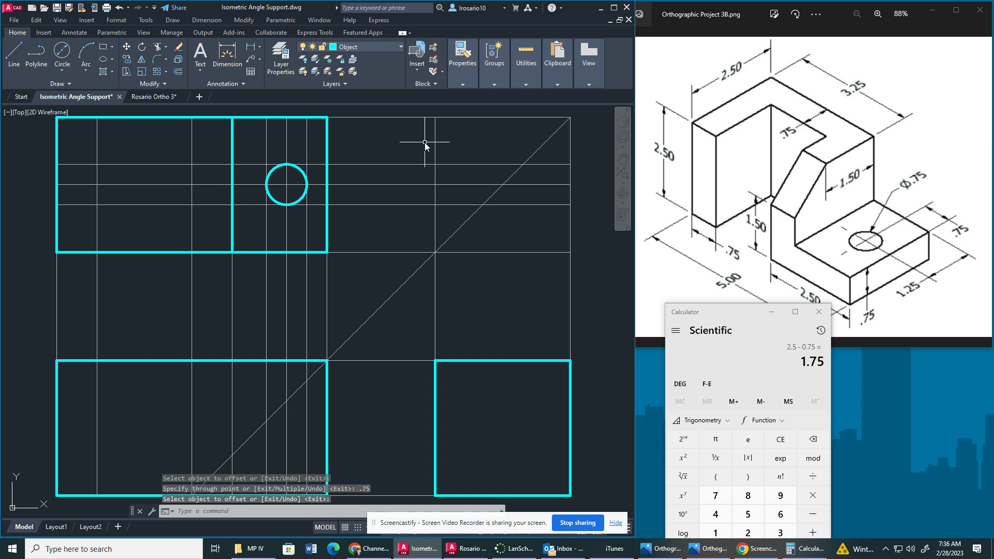
- Offset the horizontal construction line at the top view's upper edge .75 downward
key("Return")
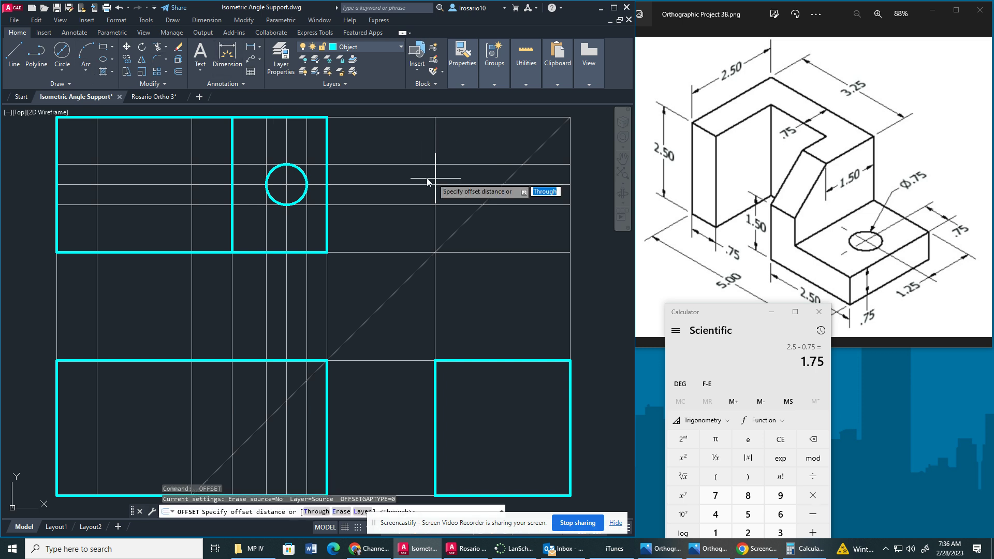
key("Return")
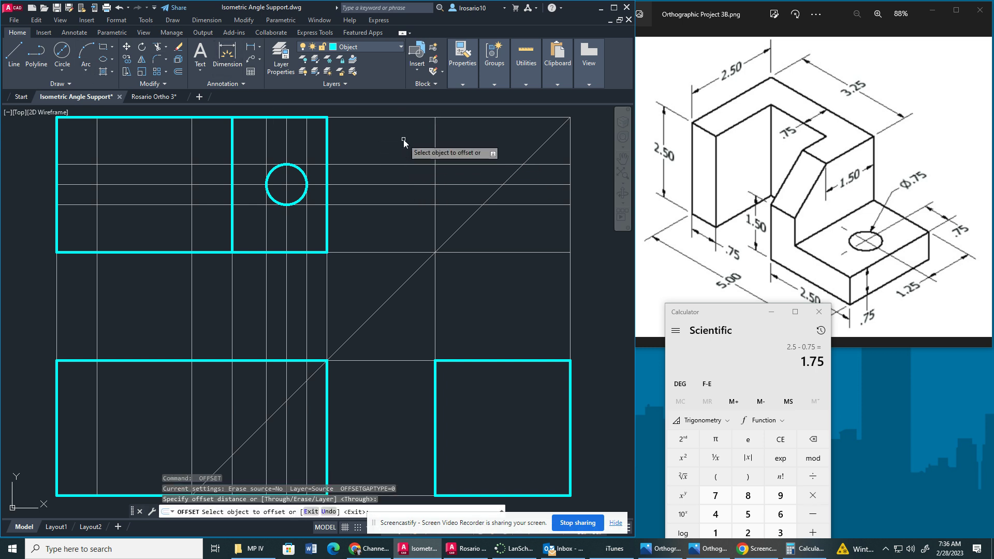
left_click(387, 116)
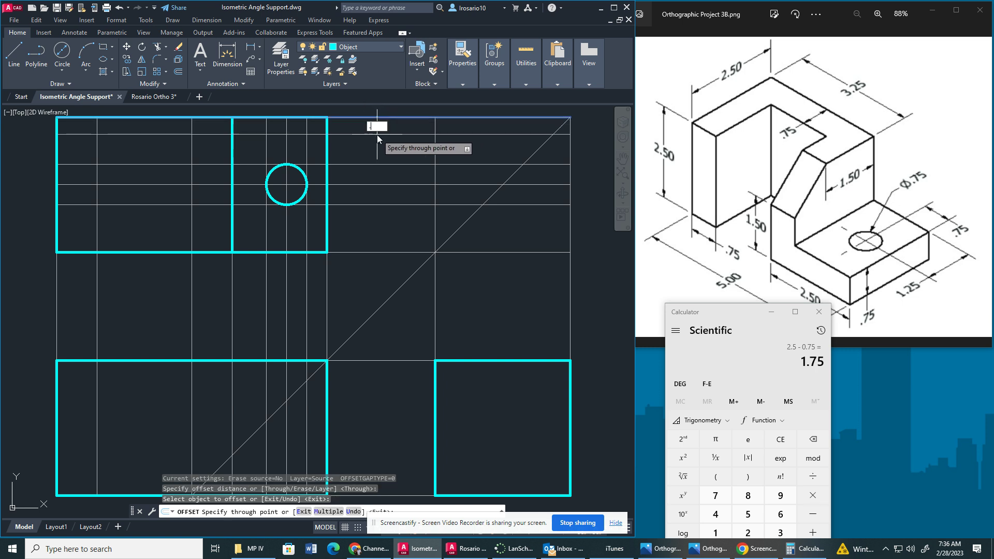
type(".75")
key("Return")
key("Escape")
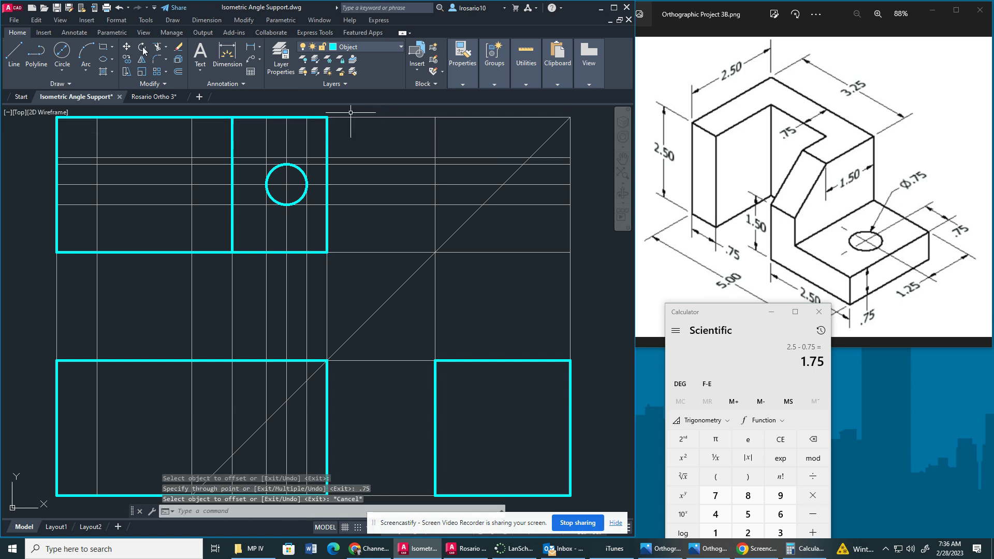
- Draw the three-sided recess outline in the top view with object lines along the .75 offset construction lines, starting and ending on the lower edge
left_click(14, 54)
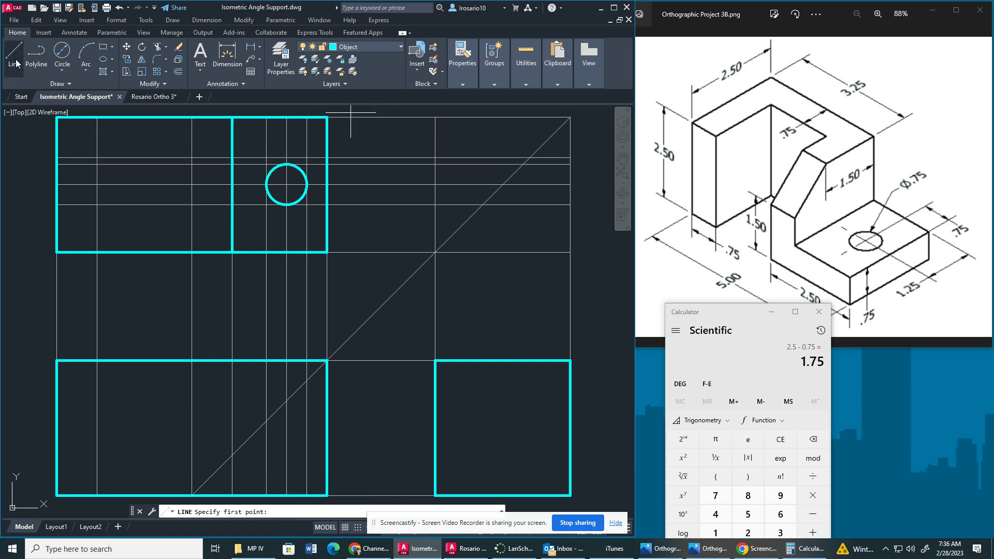
left_click(97, 252)
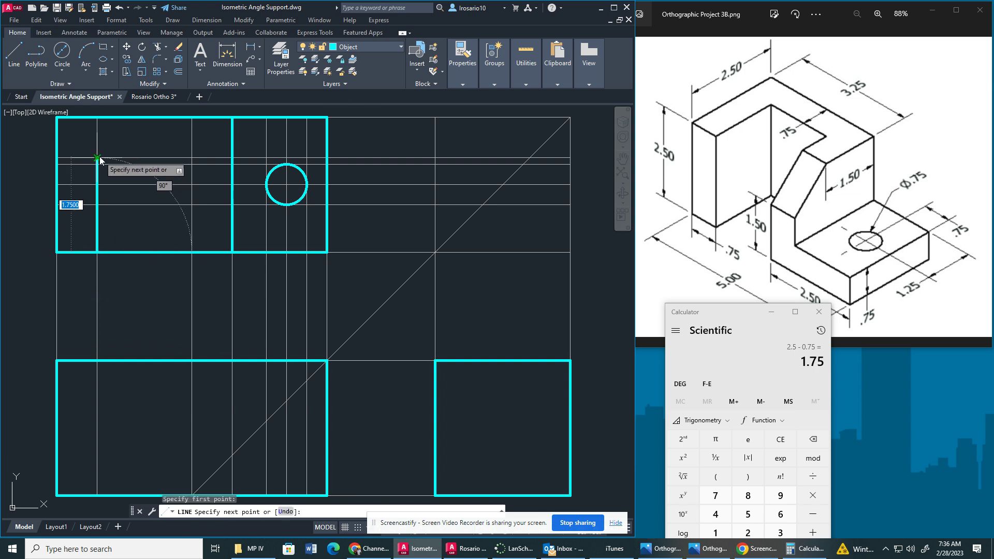
left_click(97, 158)
left_click(193, 158)
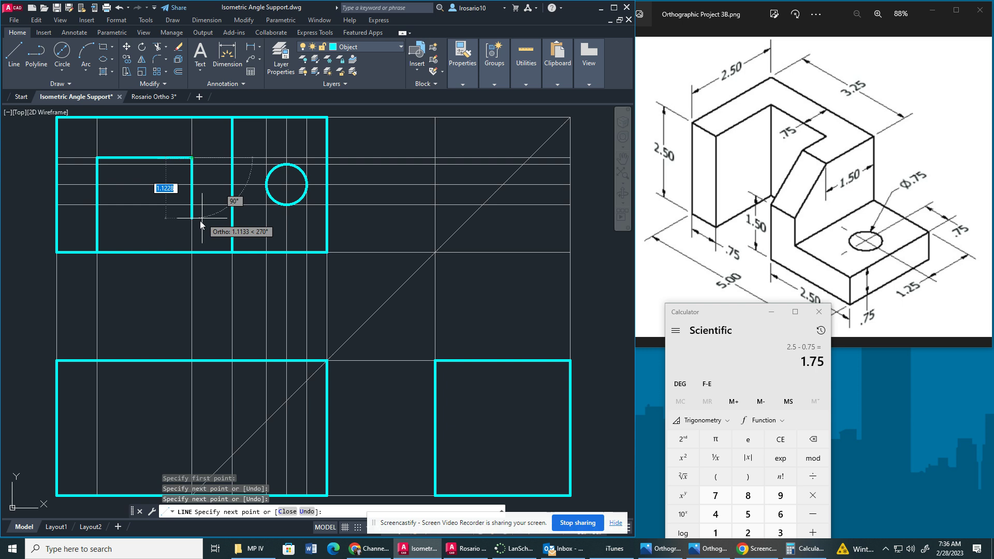
left_click(193, 253)
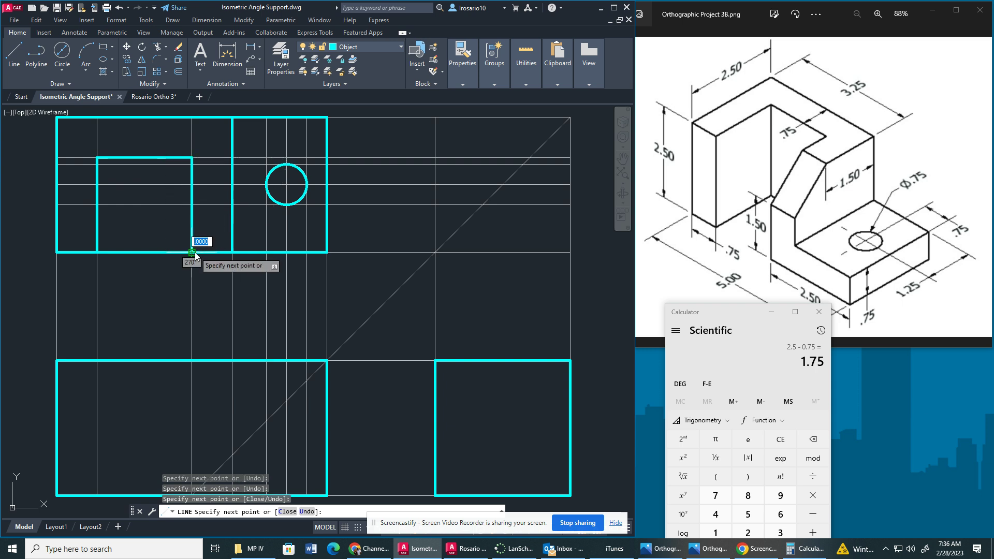
key("super")
key("Escape")
key("Escape")
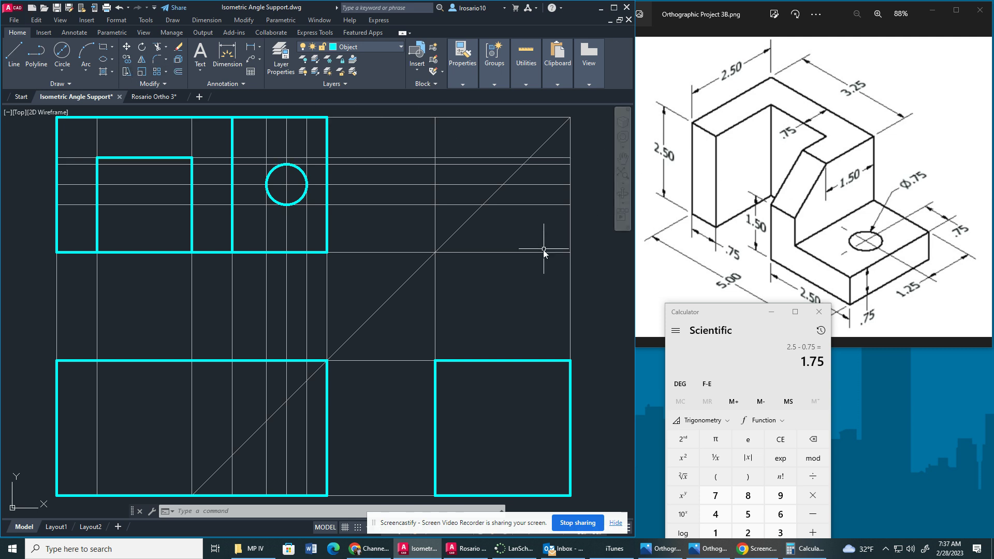
type("l")
key("Return")
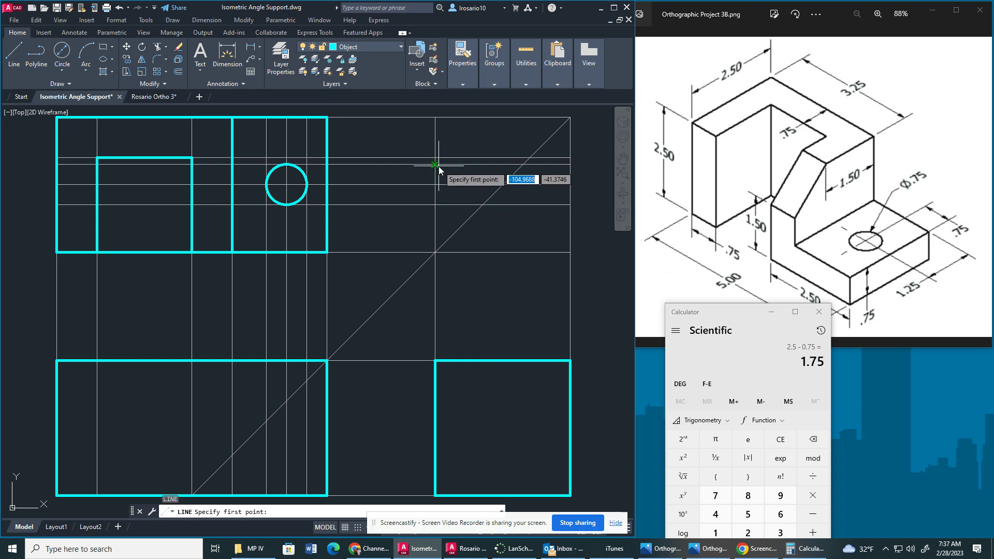
key("Escape")
key("Return")
key("Escape")
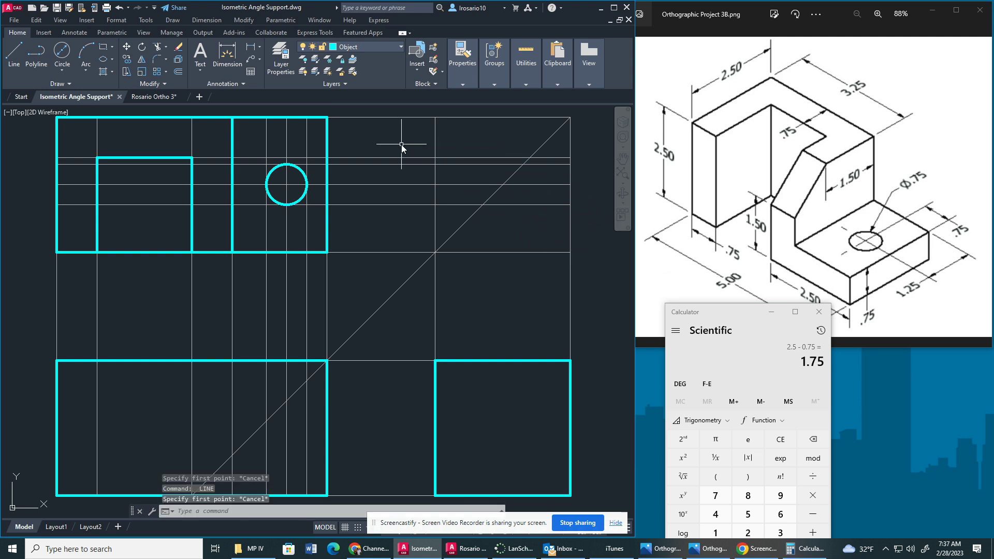
- Offset the horizontal construction line at the top view's upper edge 1.5 downward
left_click(180, 72)
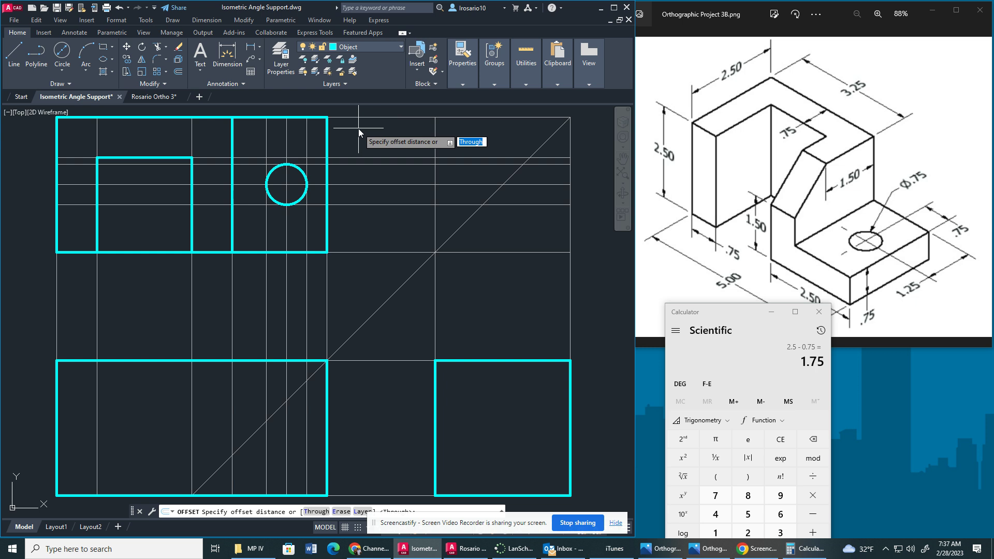
key("Return")
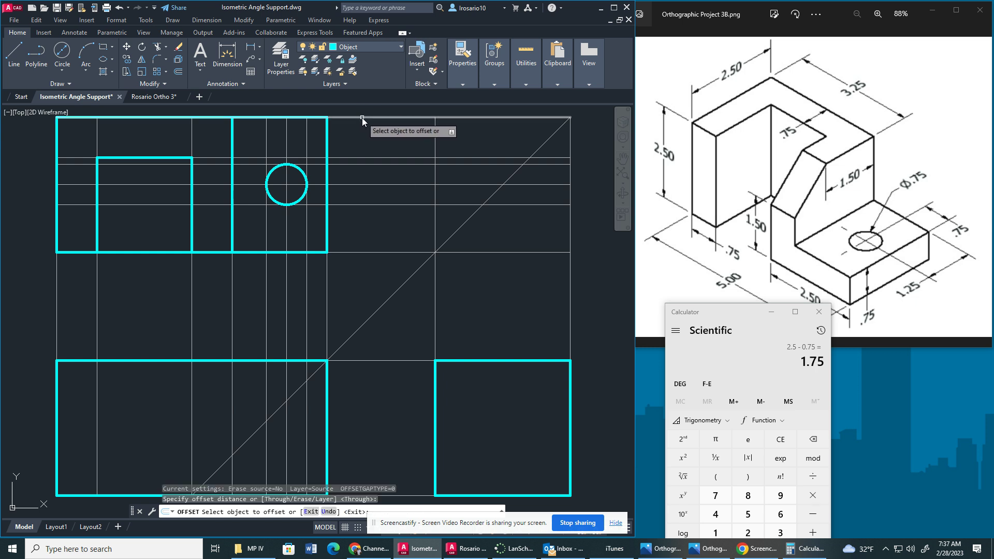
left_click(361, 117)
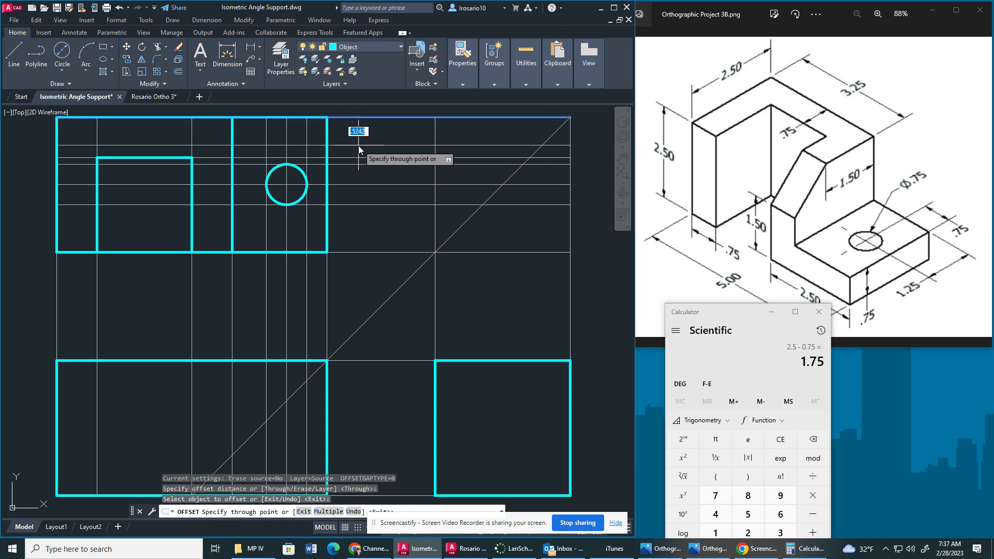
key("Return")
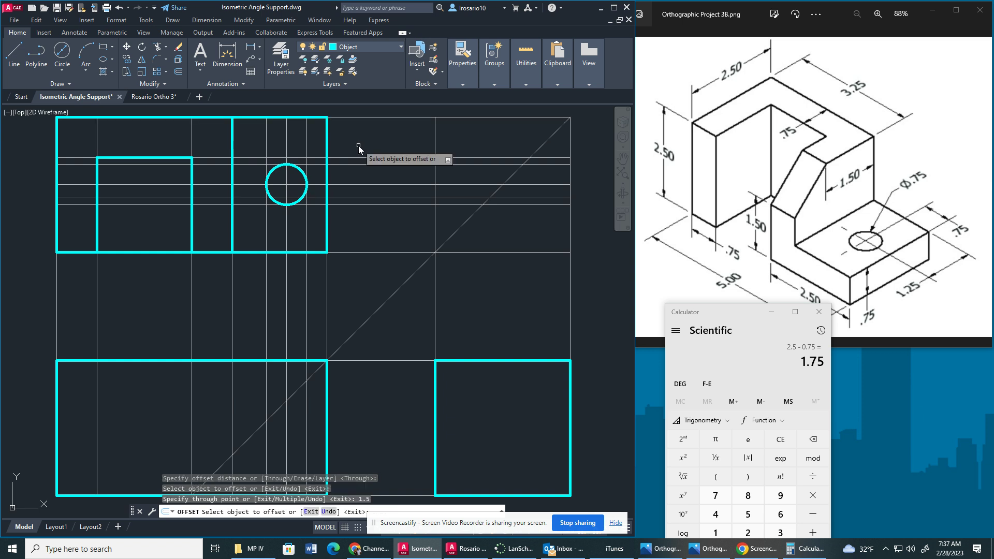
key("Escape")
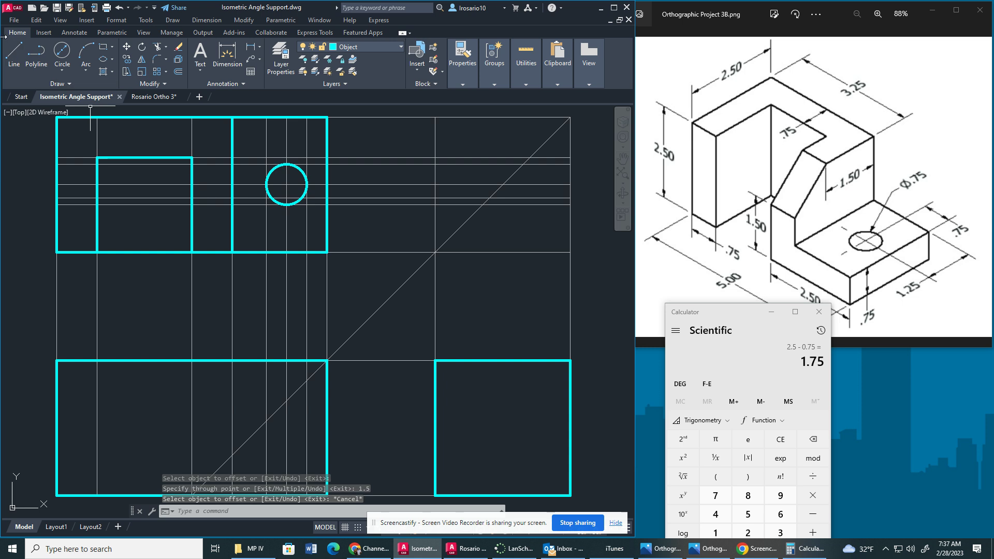
- Draw a horizontal object line along the 1.5 offset line from the recess's right side to the vertical object line beside the hole
left_click(14, 54)
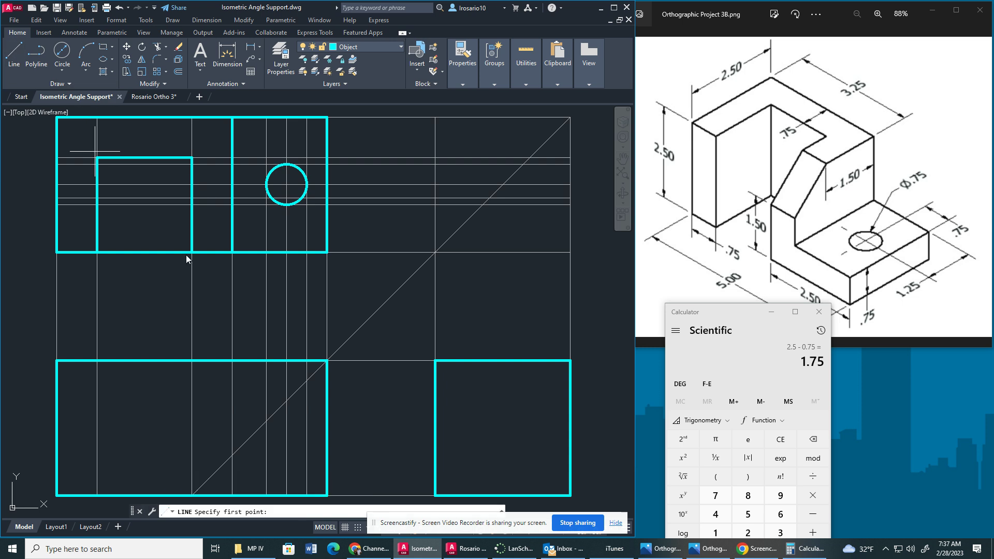
left_click(192, 198)
left_click(234, 197)
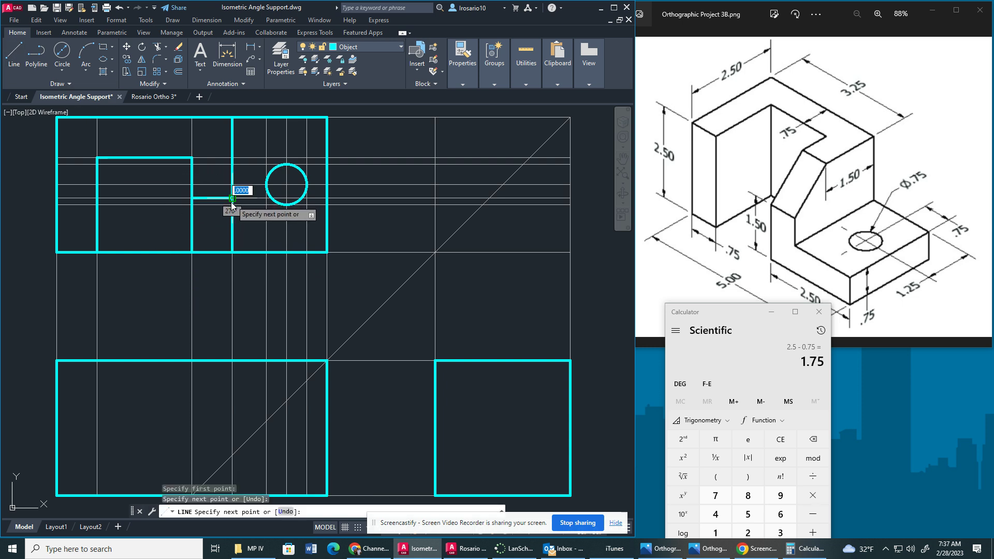
key("Escape")
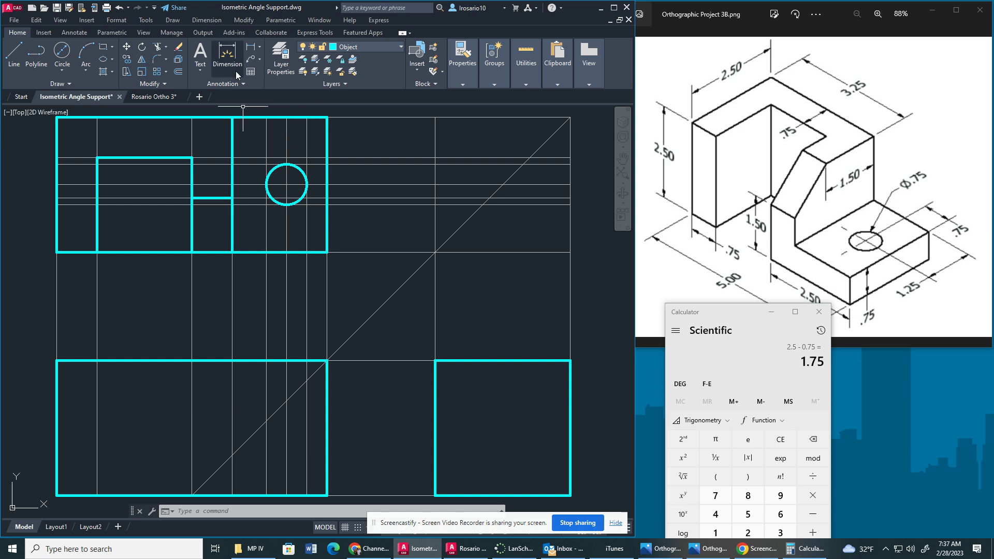
- Turn off the Construction layer and trim the top view's lower edge across the recess opening
left_click(362, 47)
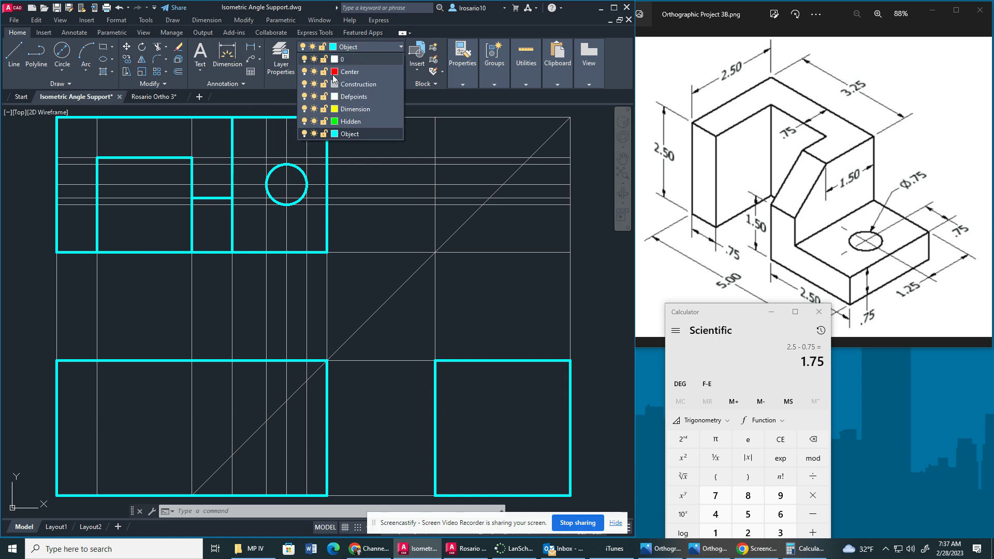
left_click(304, 84)
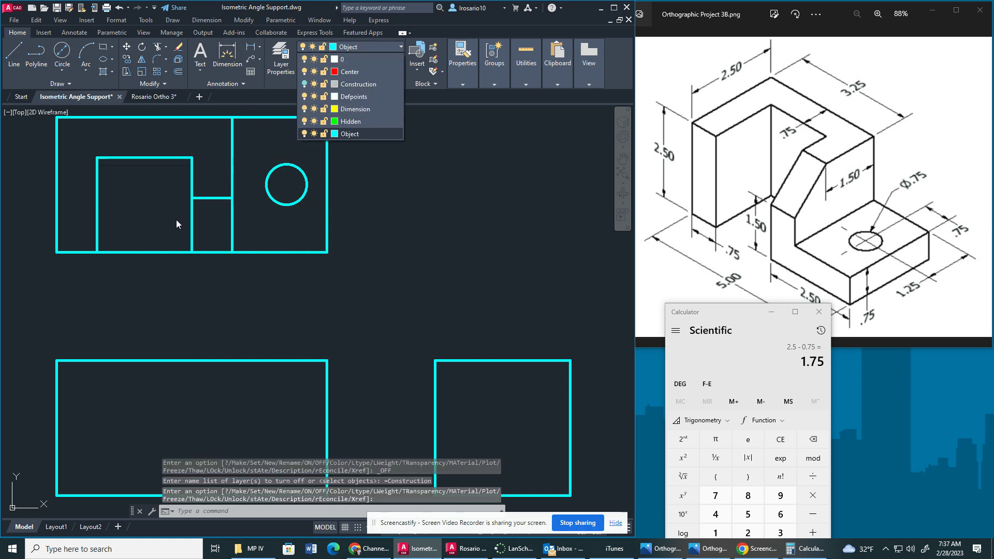
left_click(185, 203)
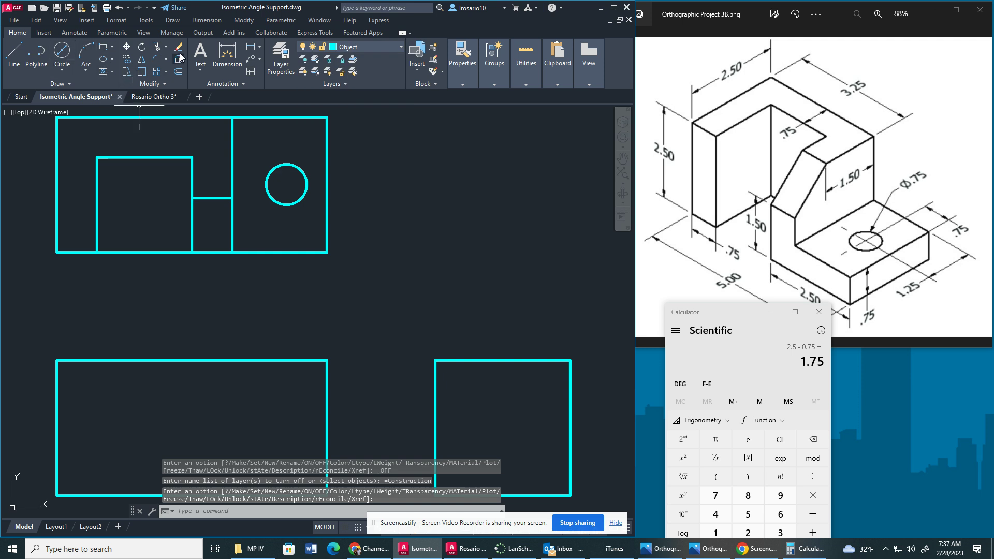
left_click(160, 45)
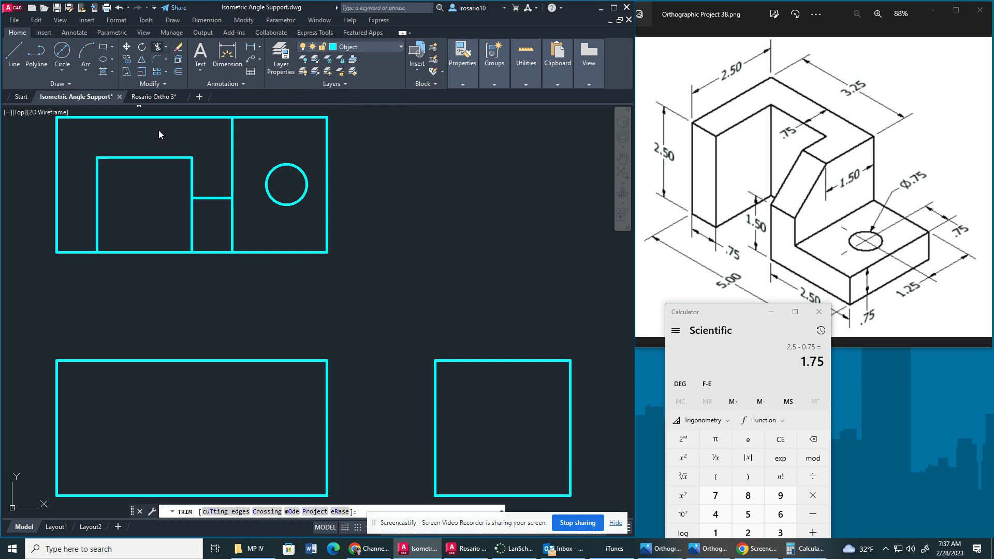
left_click(160, 253)
key("Escape")
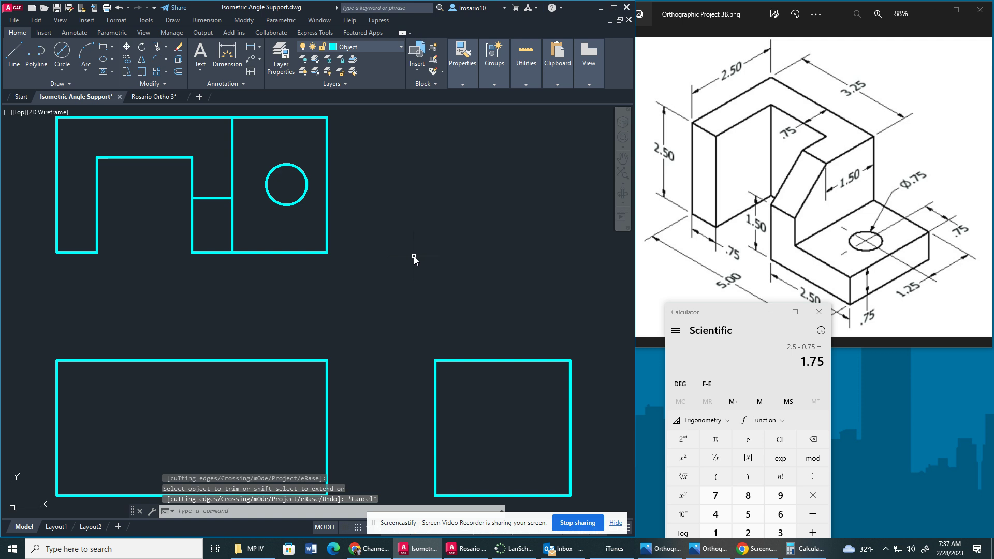
- Turn the Construction layer back on
left_click(301, 48)
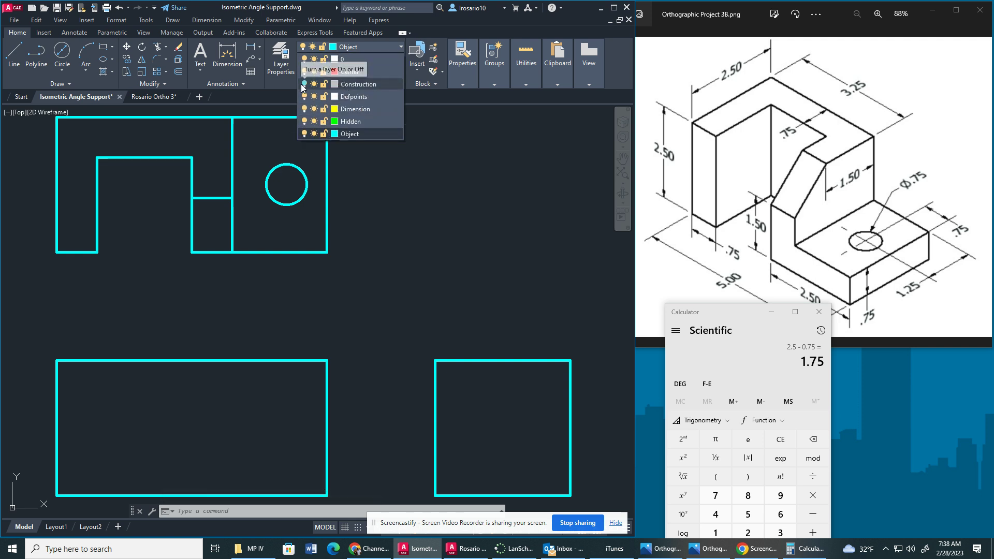
left_click(344, 47)
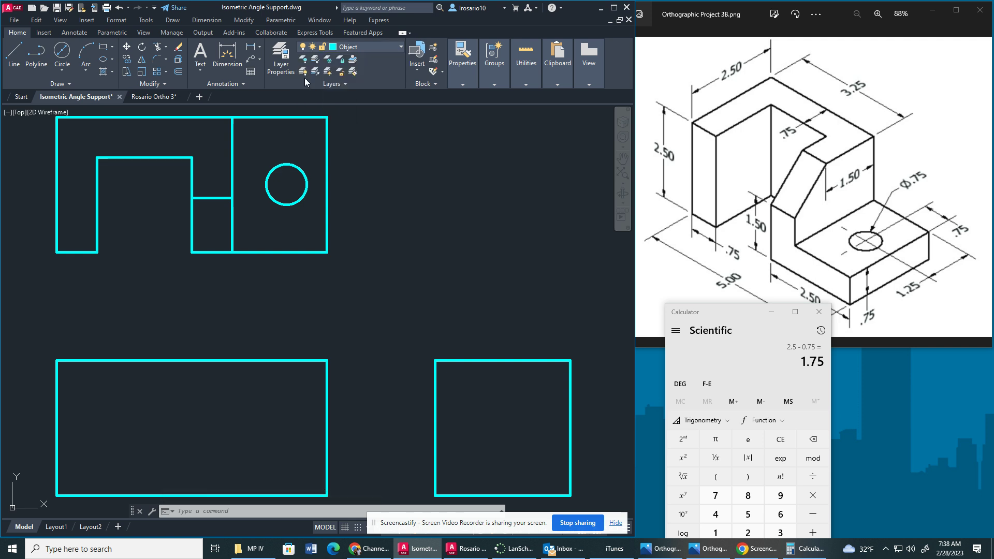
left_click(345, 47)
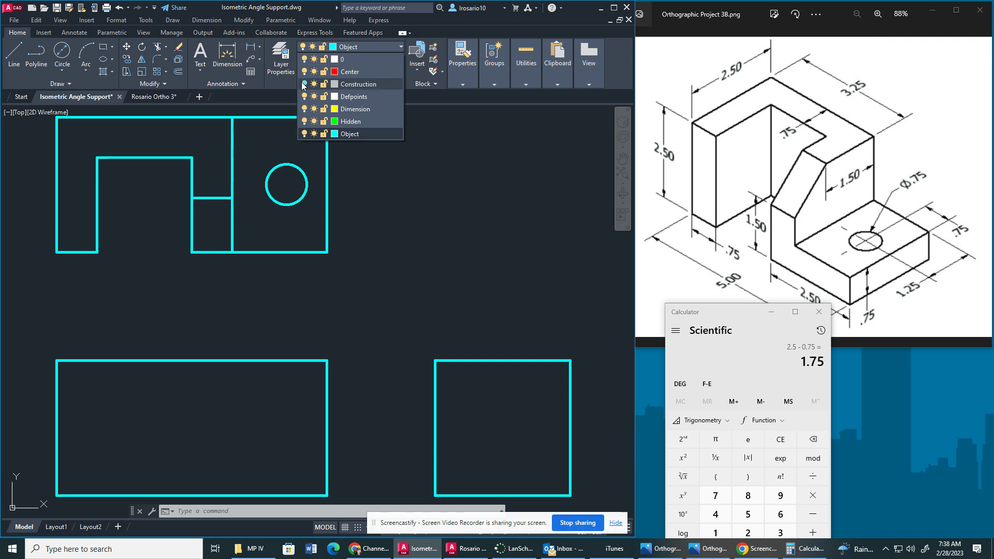
left_click(304, 85)
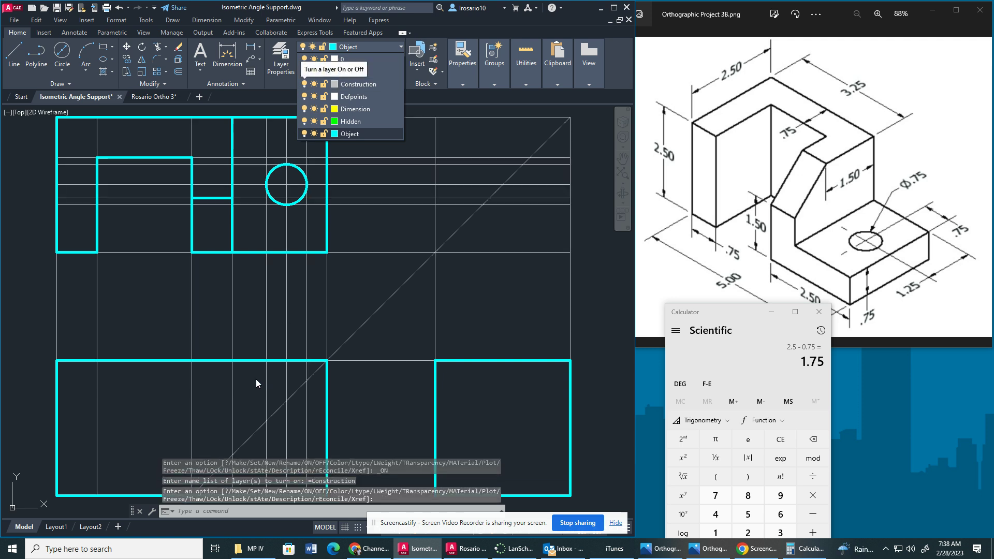
- Offset the horizontal construction line at the front view's lower edge .75 upward
middle_click_drag(282, 317, 279, 287)
scroll(279, 287, "down", 2)
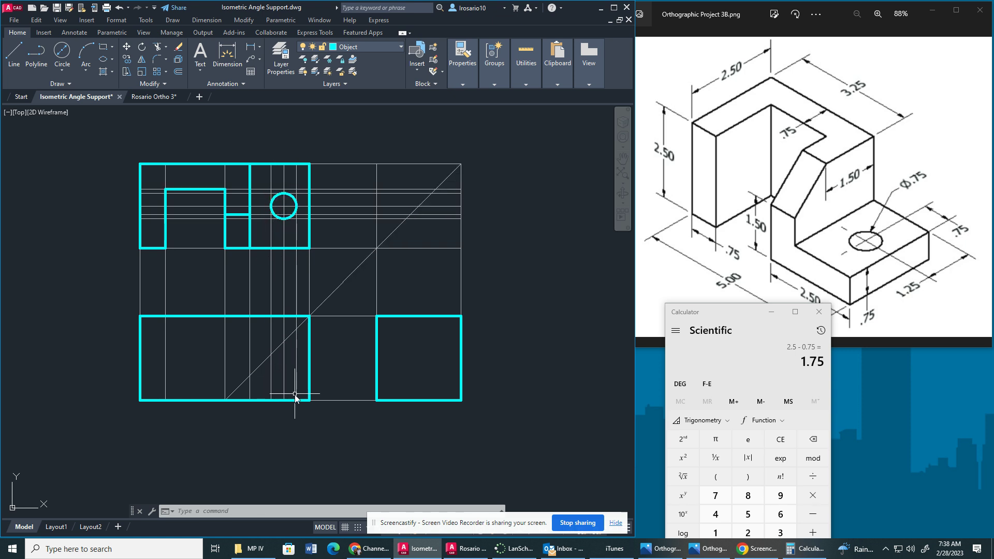
left_click(179, 71)
key("Return")
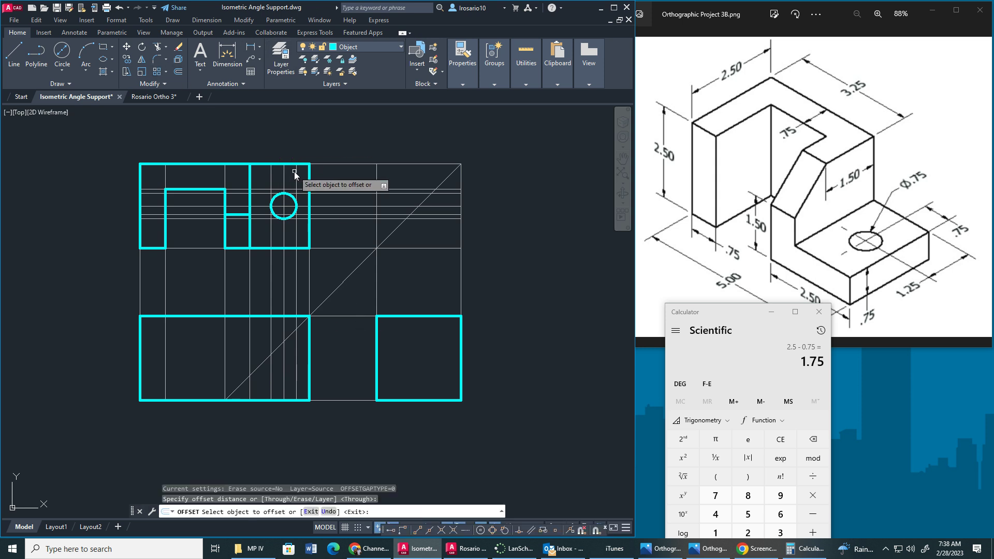
left_click(338, 400)
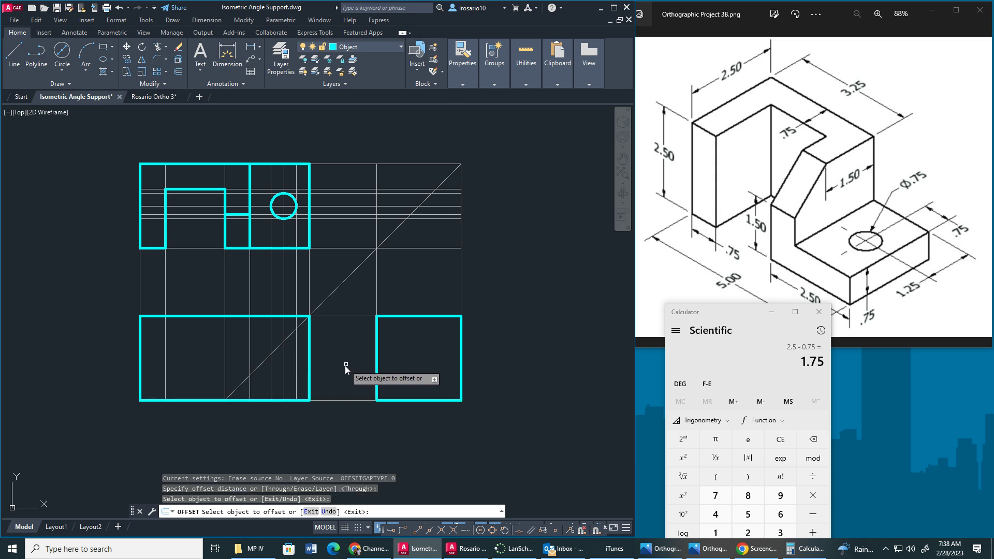
left_click(339, 400)
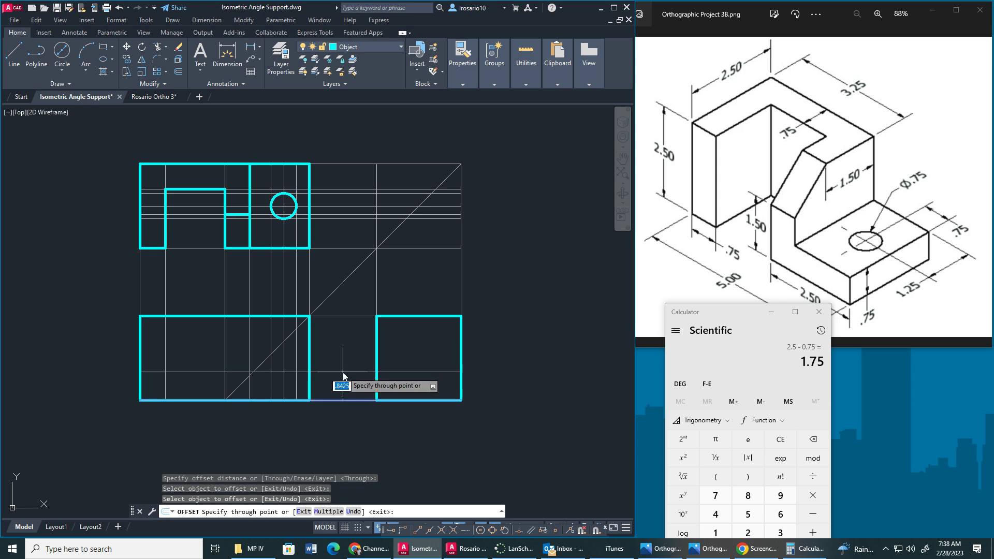
type(".75")
key("Return")
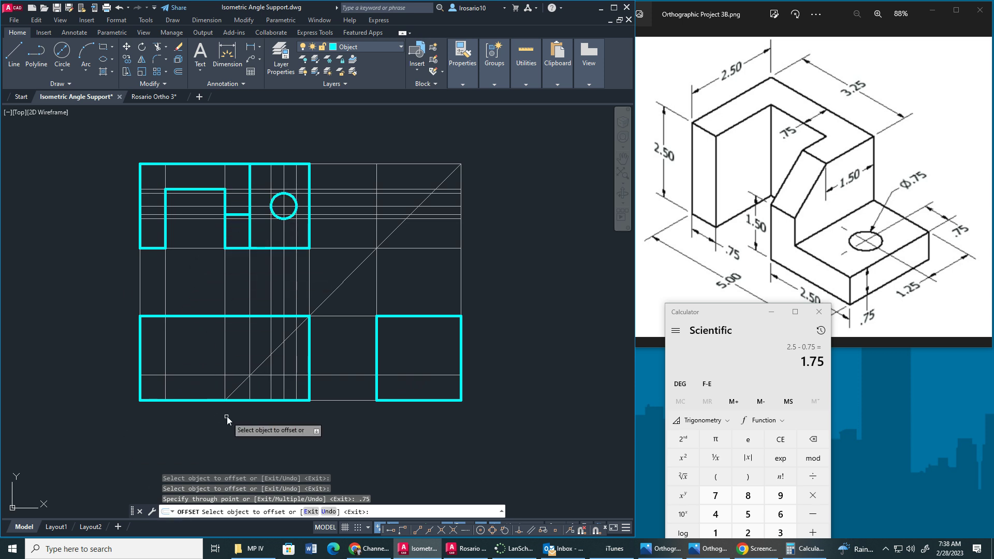
key("Escape")
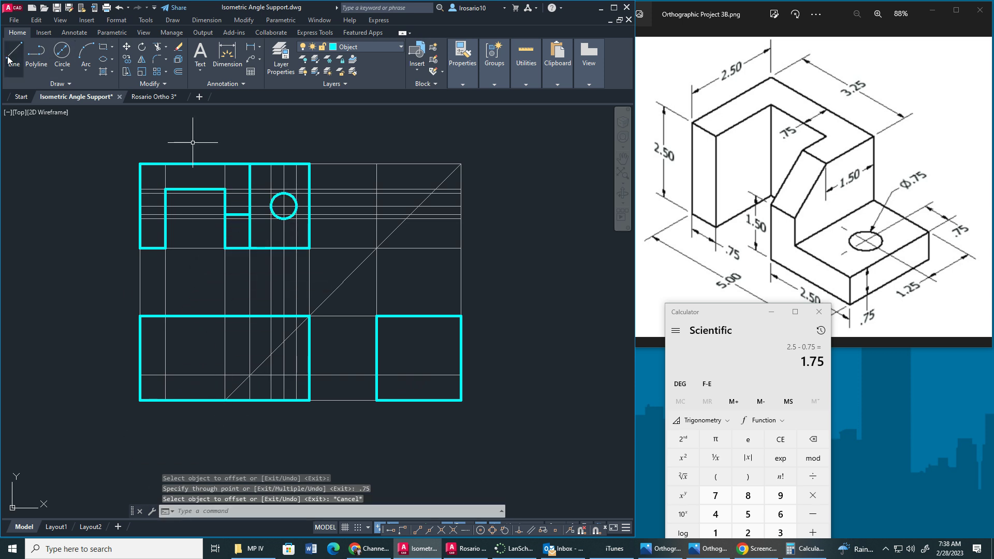
- Draw the front view's step with object lines from its right edge along the .75 line to the 1.75 vertical line, then up to the upper edge
type("l")
key("Return")
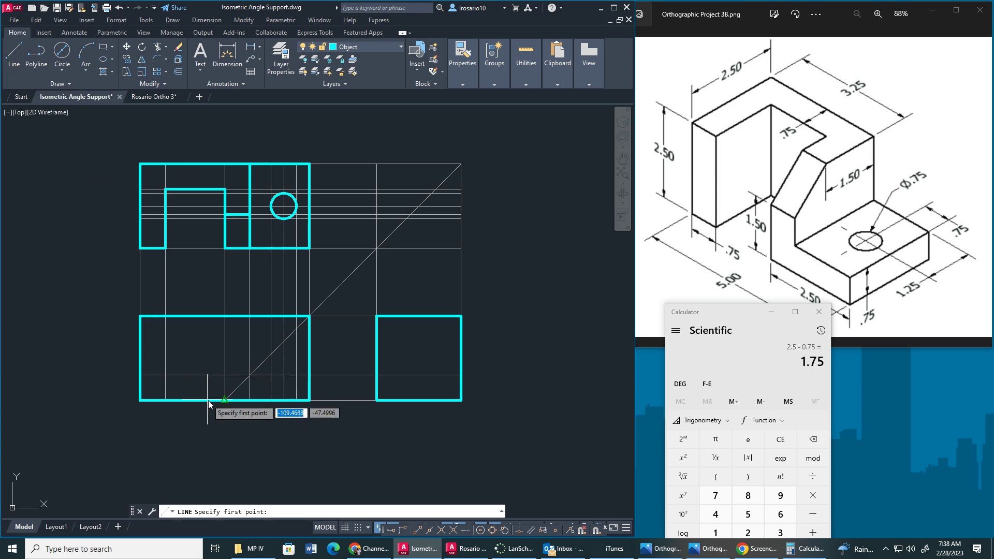
left_click(310, 375)
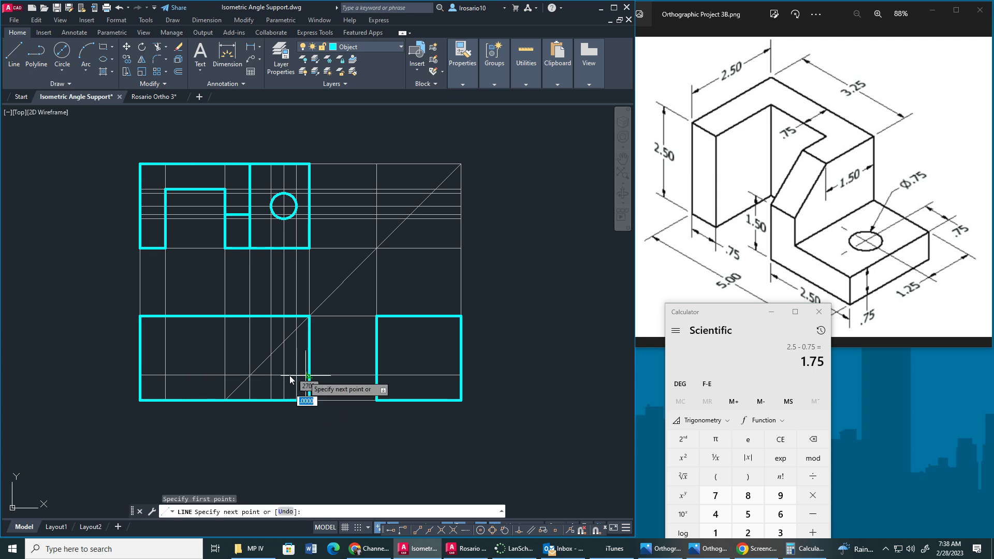
left_click(250, 375)
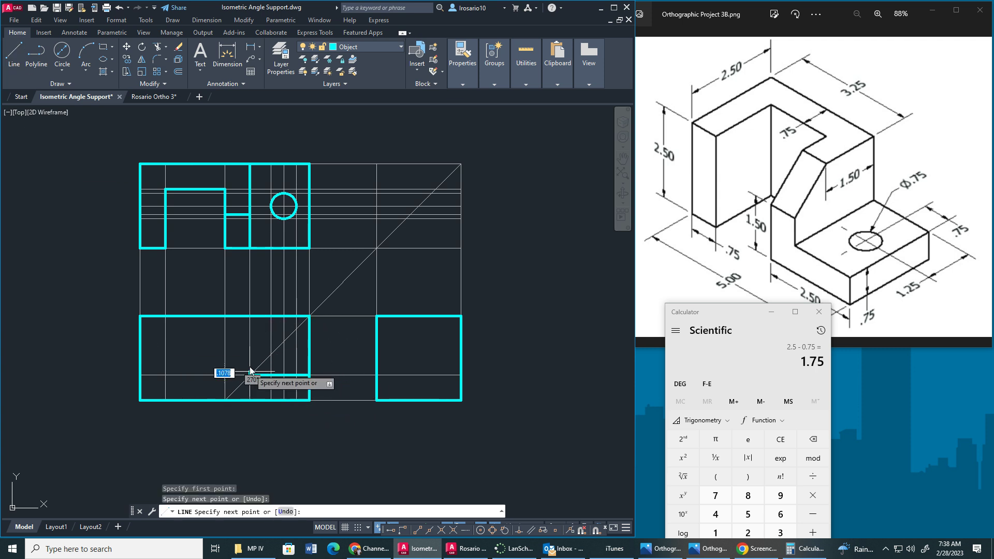
left_click(251, 317)
key("Escape")
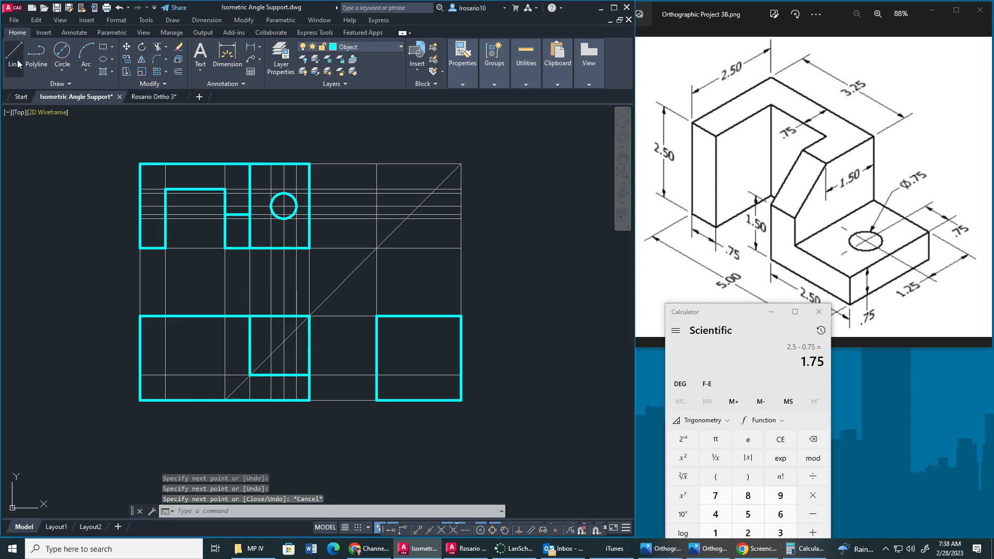
- Draw two full-height vertical object lines in the front view along the construction lines projected from the recess sides
left_click(21, 64)
left_click(165, 401)
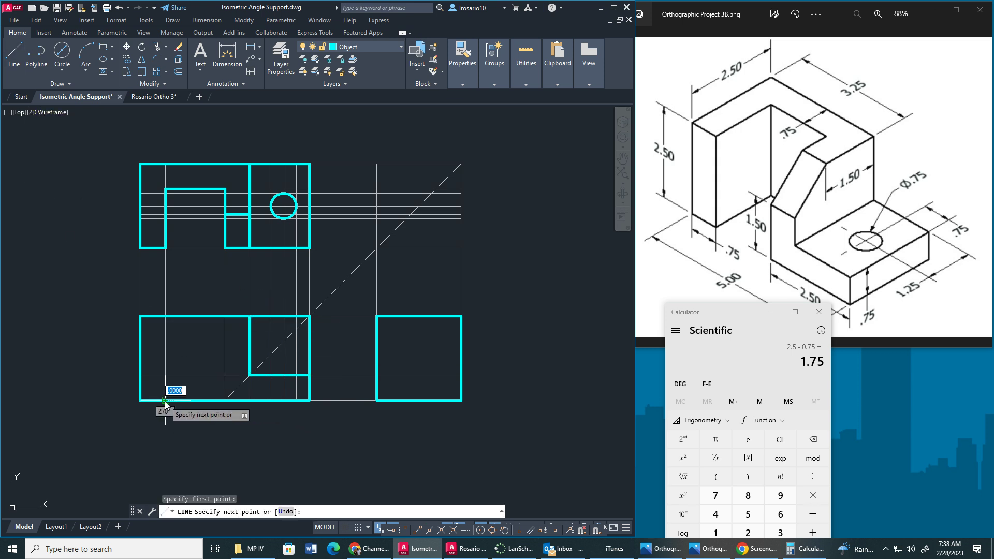
left_click(166, 315)
key("Escape")
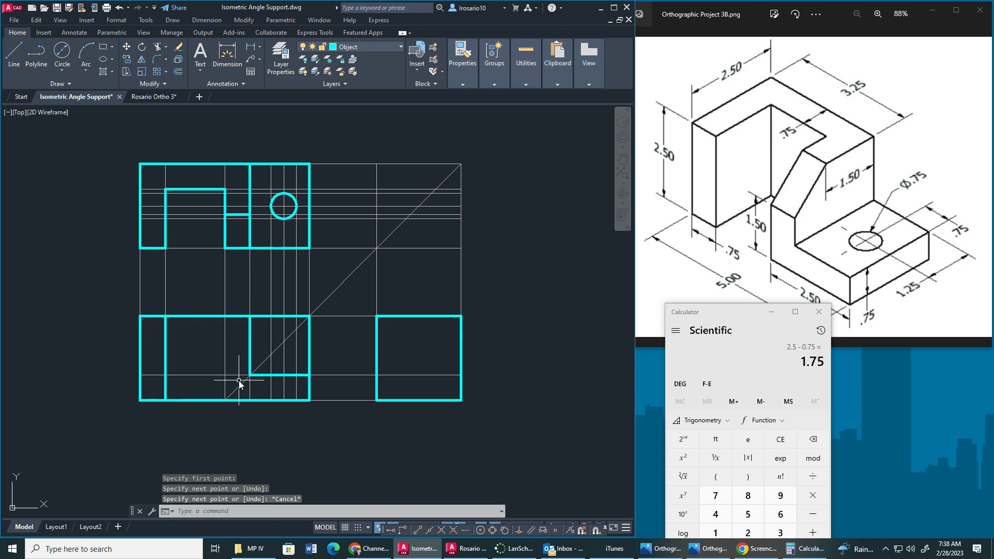
key("Return")
left_click(224, 400)
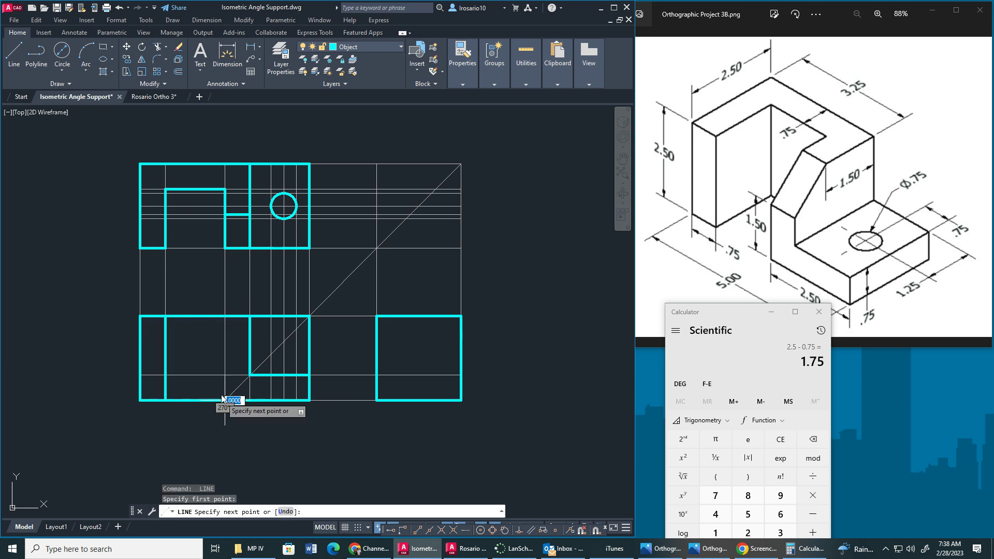
left_click(227, 319)
key("Escape")
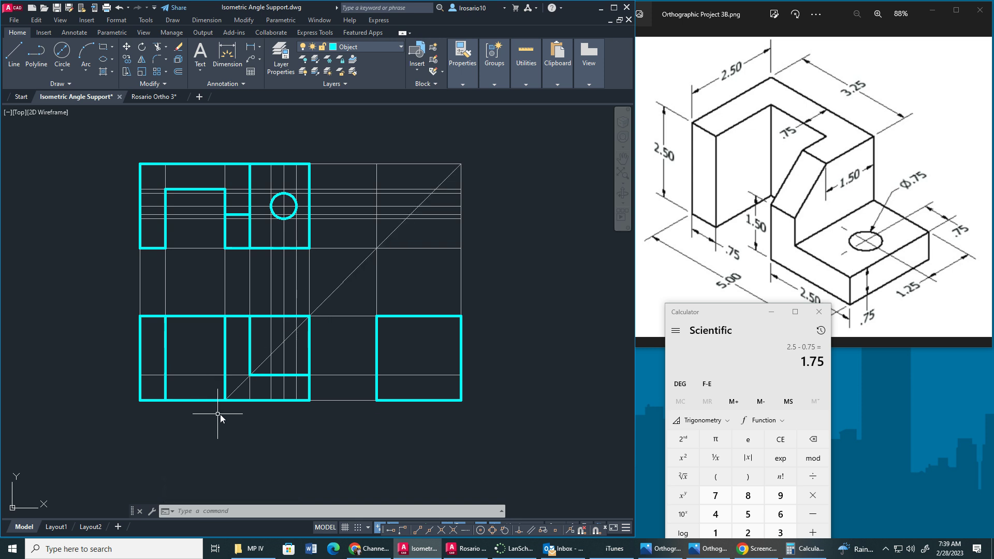
- Offset the horizontal construction line at the front view's lower edge 1.5 upward
left_click(176, 73)
key("Return")
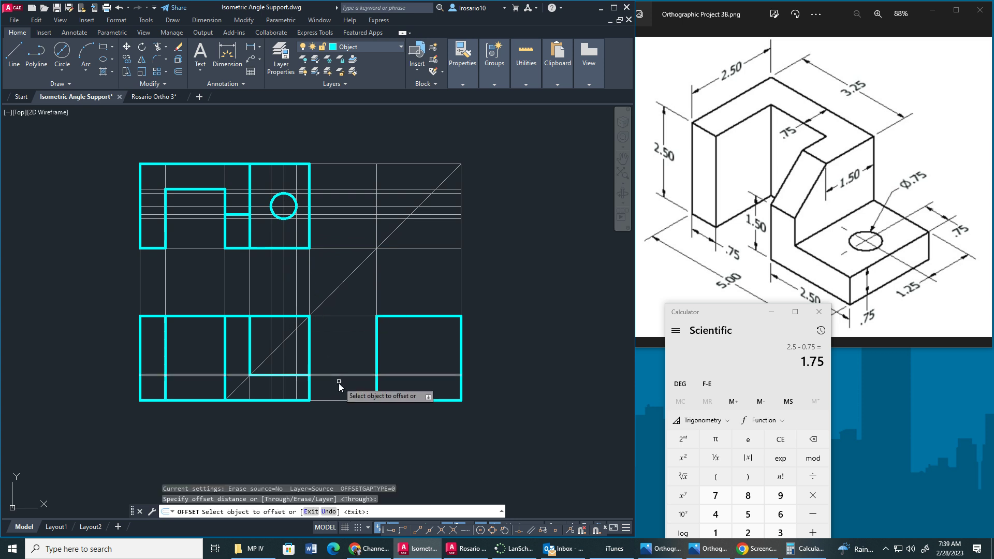
left_click(339, 400)
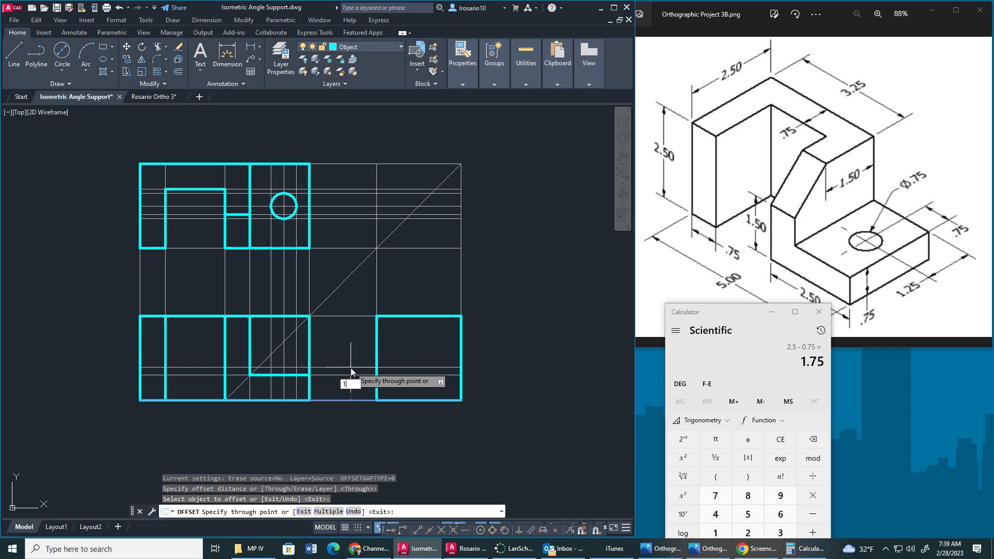
type("1.5")
key("Return")
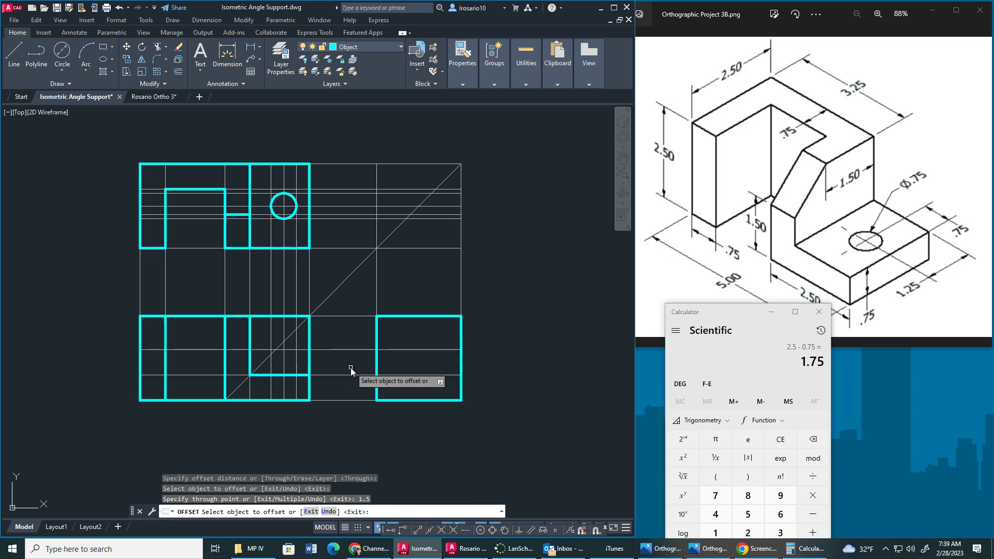
- Draw a short object line along the 1.5 construction line from the recess's right side to the step's vertical edge in the front view
left_click(14, 51)
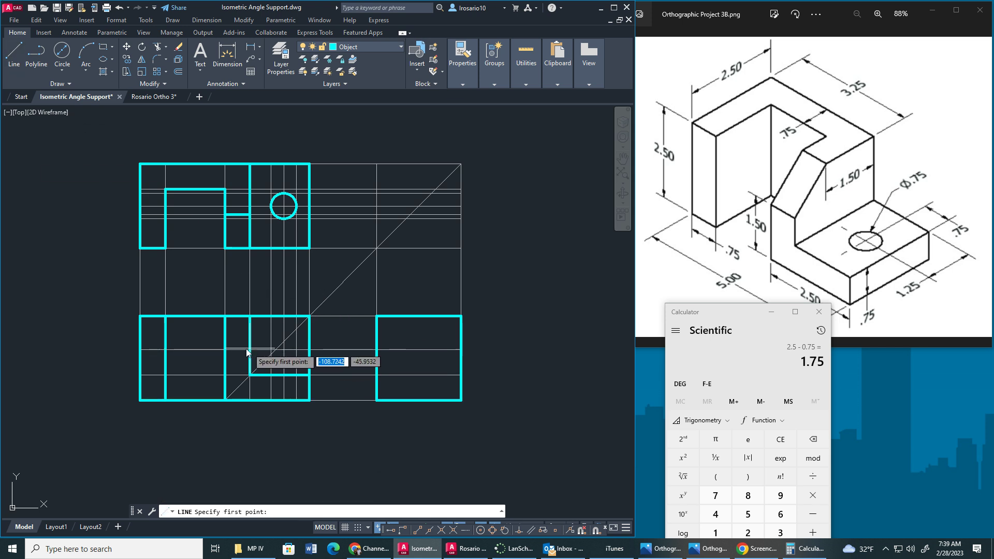
left_click(224, 350)
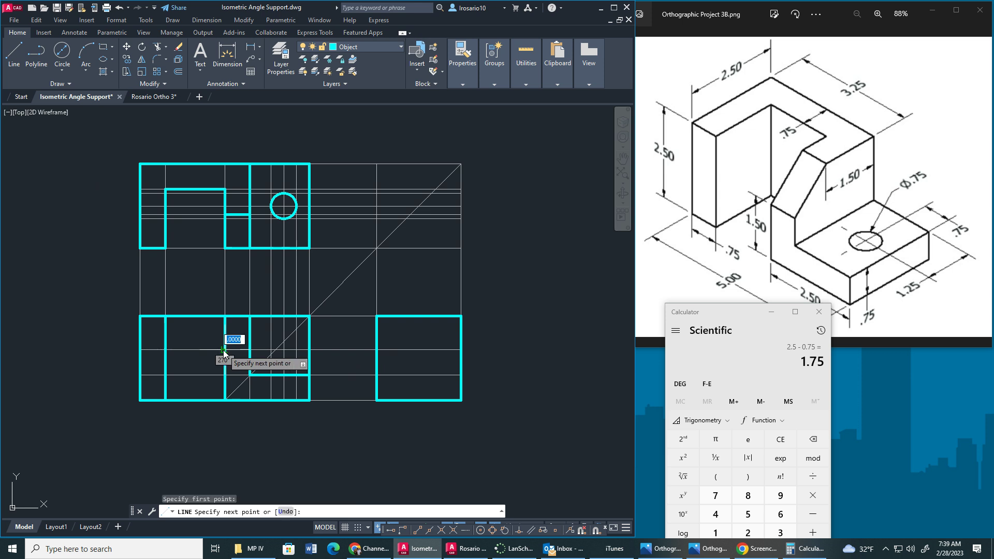
left_click(250, 350)
key("Escape")
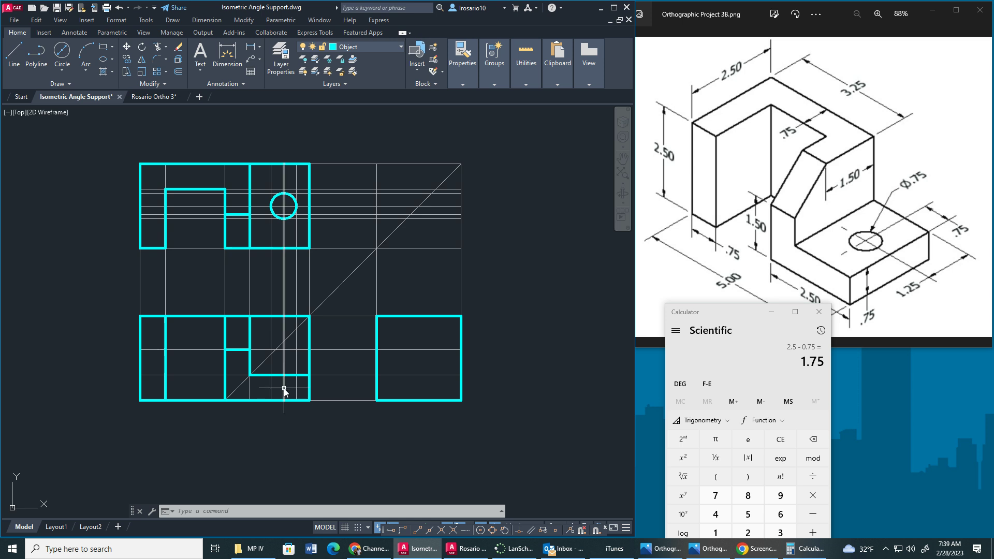
- Turn off the Construction layer and trim the front view's upper and right edges away above the step
left_click(366, 46)
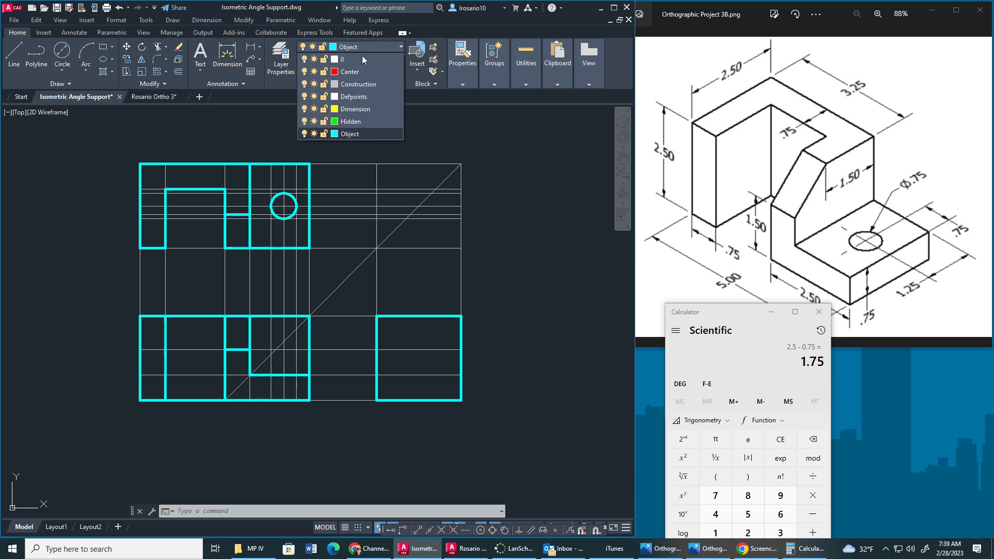
left_click(305, 85)
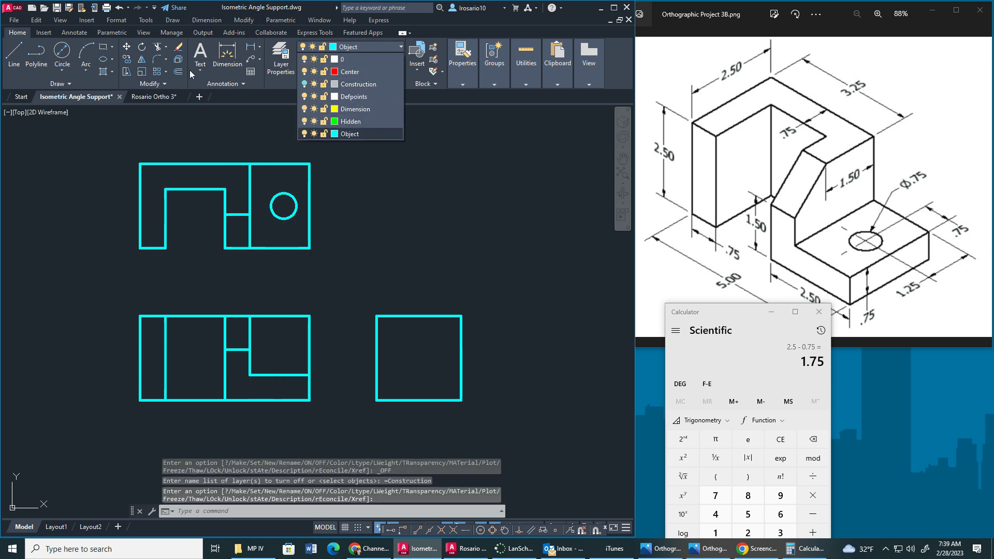
left_click(157, 47)
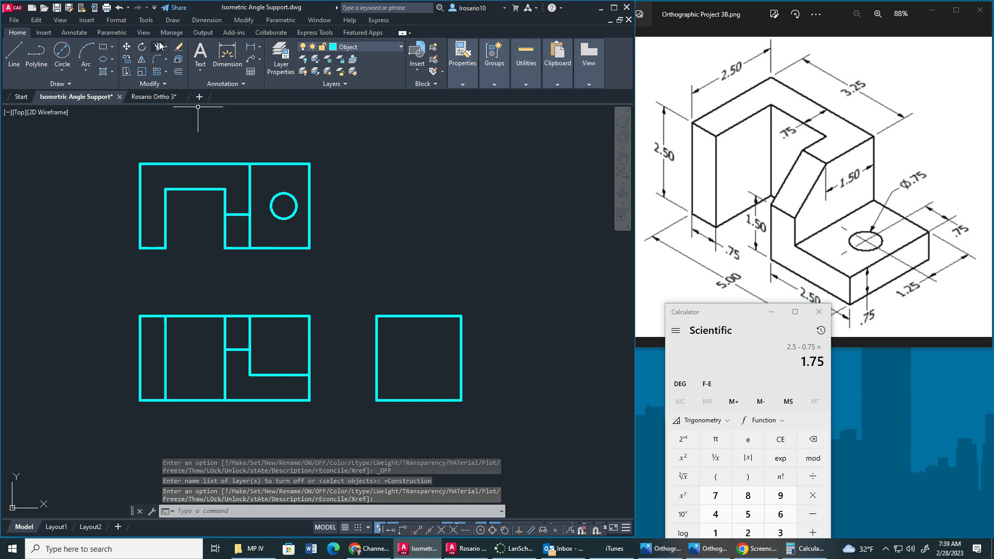
left_click(281, 315)
left_click(308, 322)
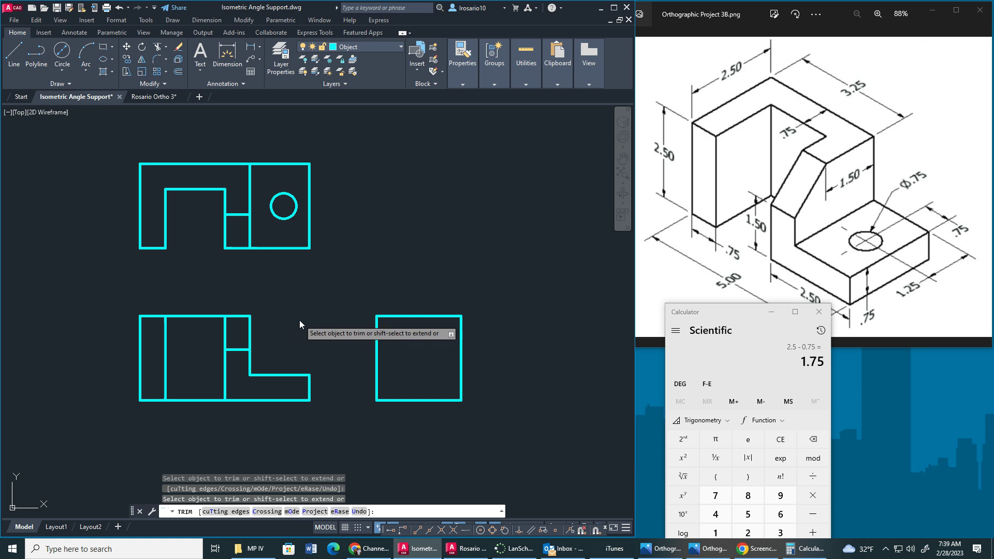
key("Escape")
- Turn the Construction layer back on, keeping the current layer on
left_click(379, 48)
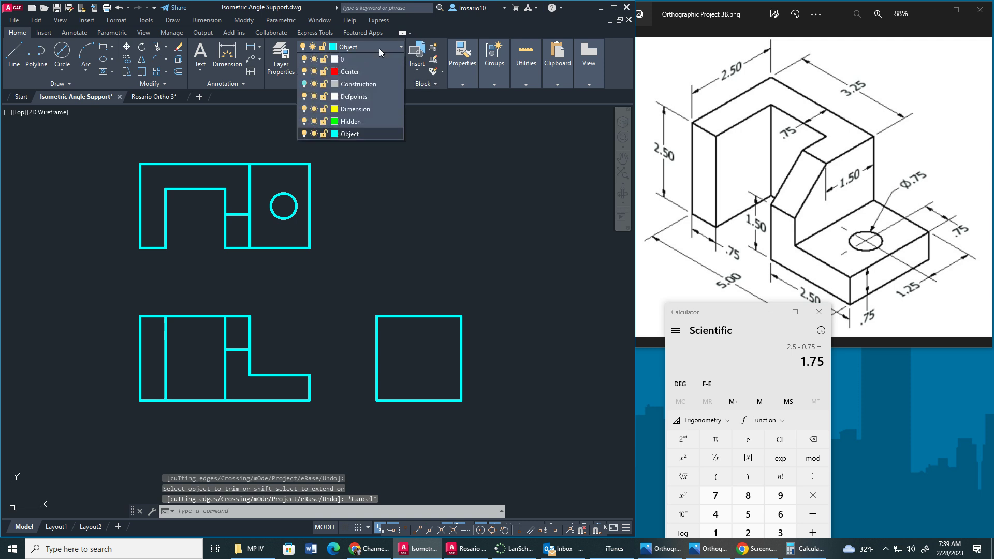
left_click(309, 84)
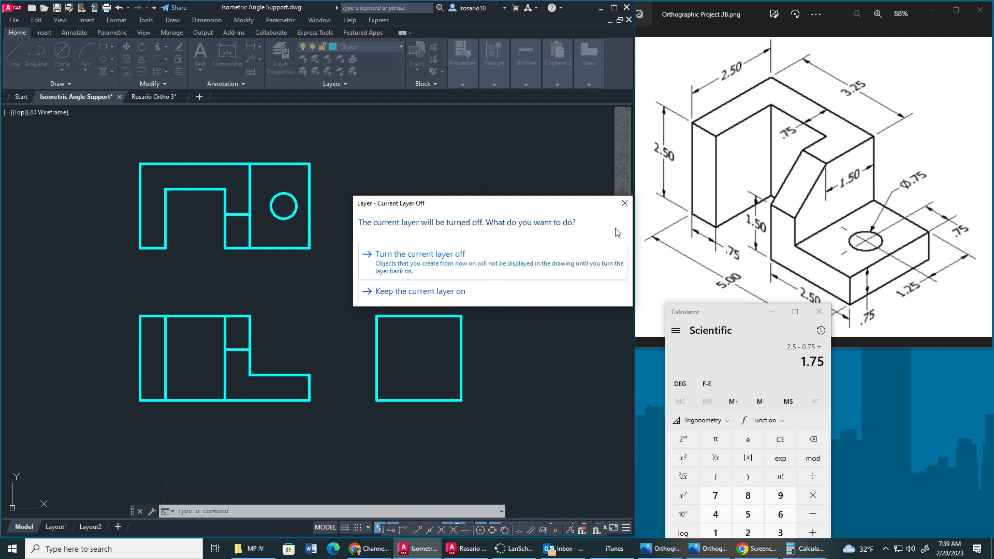
left_click(456, 289)
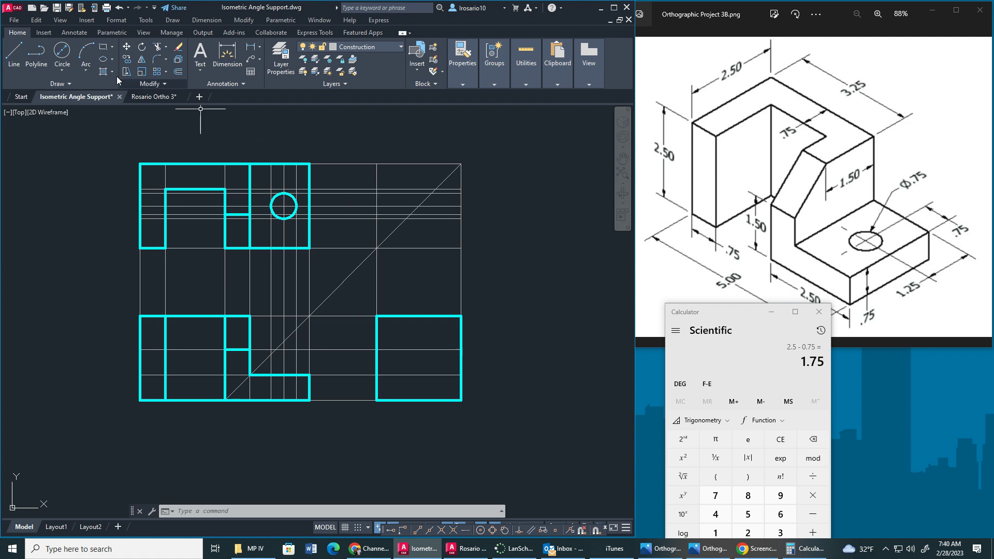
- Offset the vertical construction line at the side view's right edge 1.5 to the left
left_click(180, 74)
key("Return")
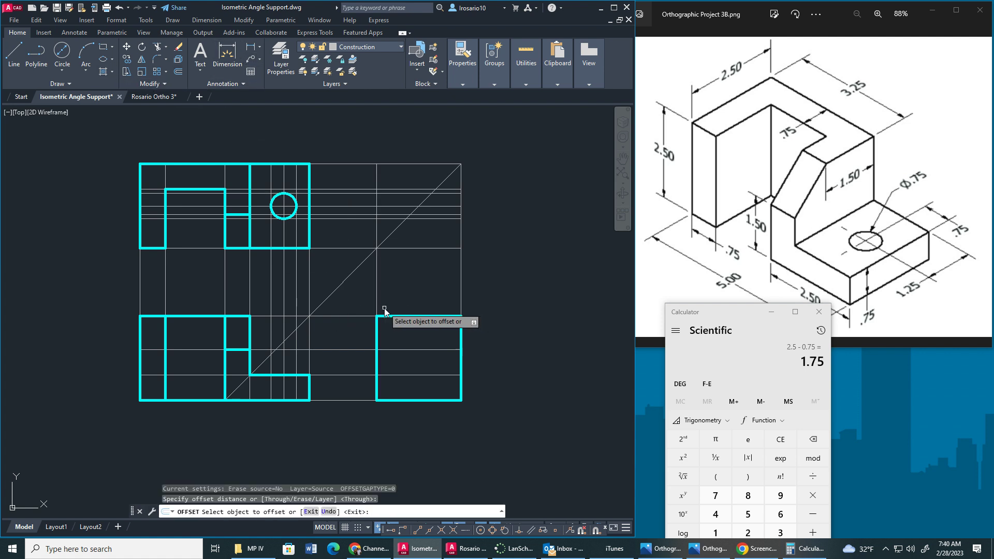
left_click(462, 291)
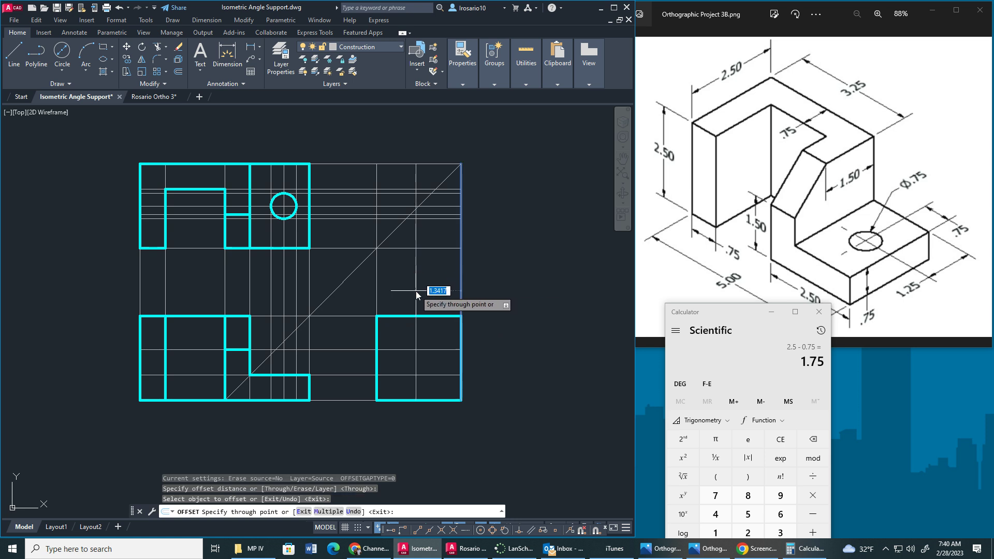
type("1.5")
key("Return")
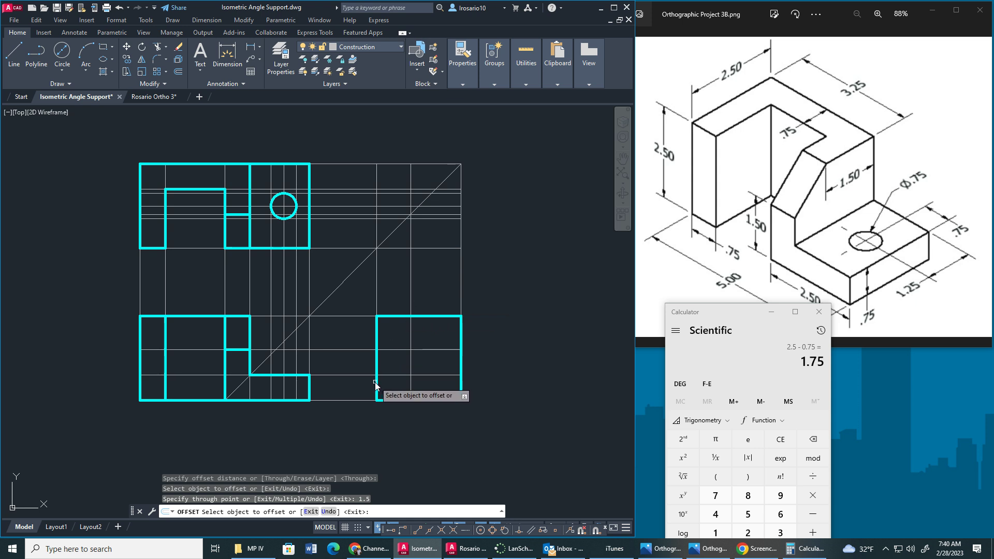
- Draw the side view's sloped line from the 1.5 vertical line at the upper edge to the left edge at the 1.5 height line
left_click(14, 51)
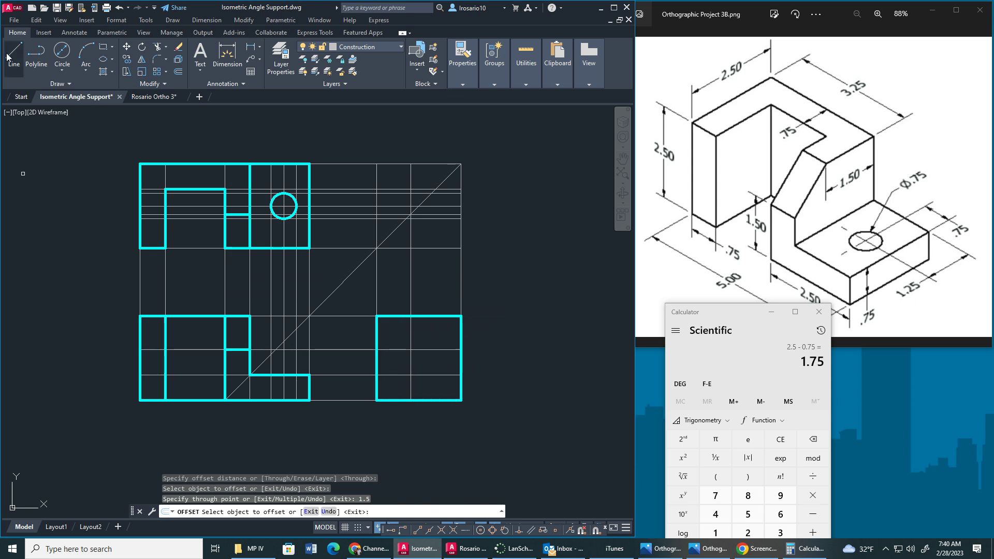
left_click(408, 317)
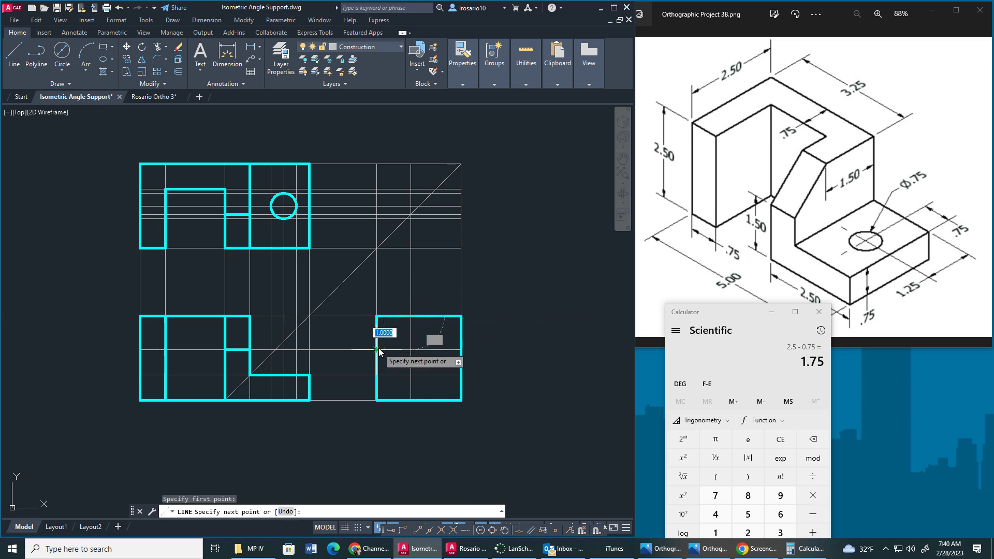
key("Escape")
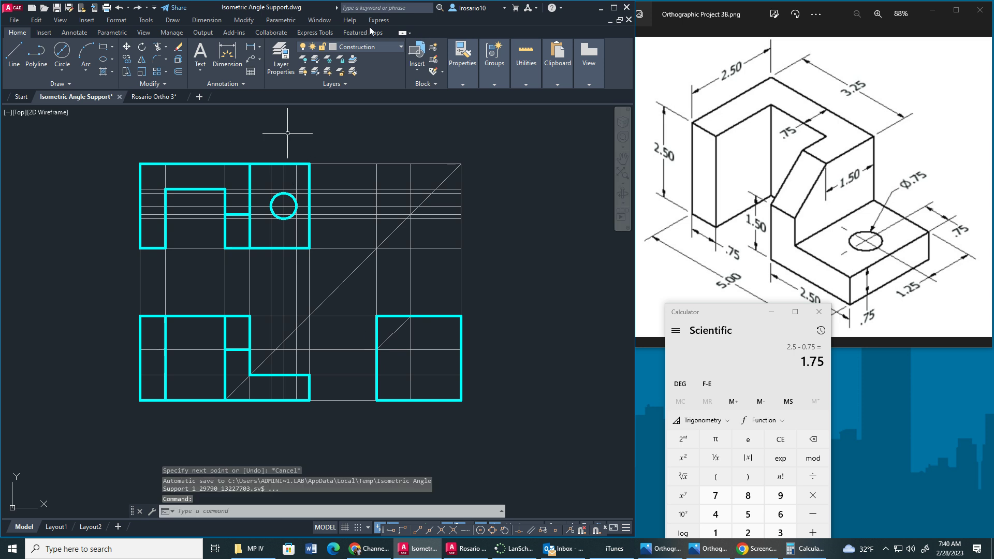
- Make Object the current layer and move the side view's sloped line onto the Object layer
left_click(360, 47)
left_click(352, 133)
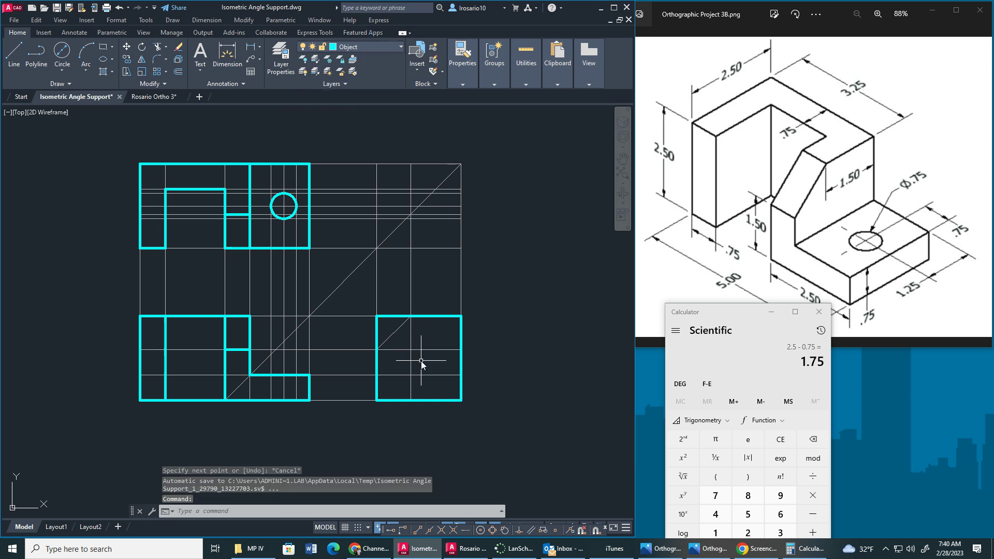
left_click(394, 333)
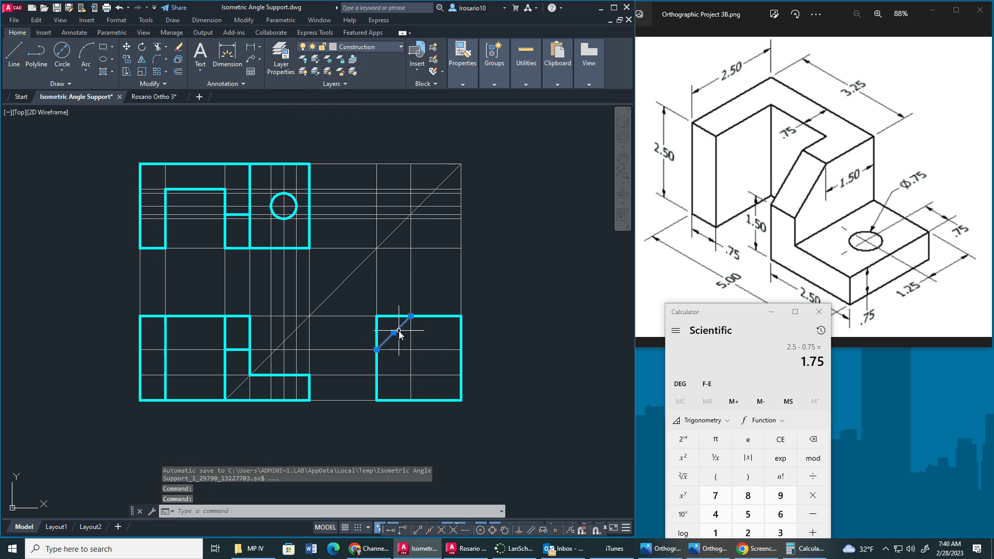
left_click(361, 47)
left_click(353, 133)
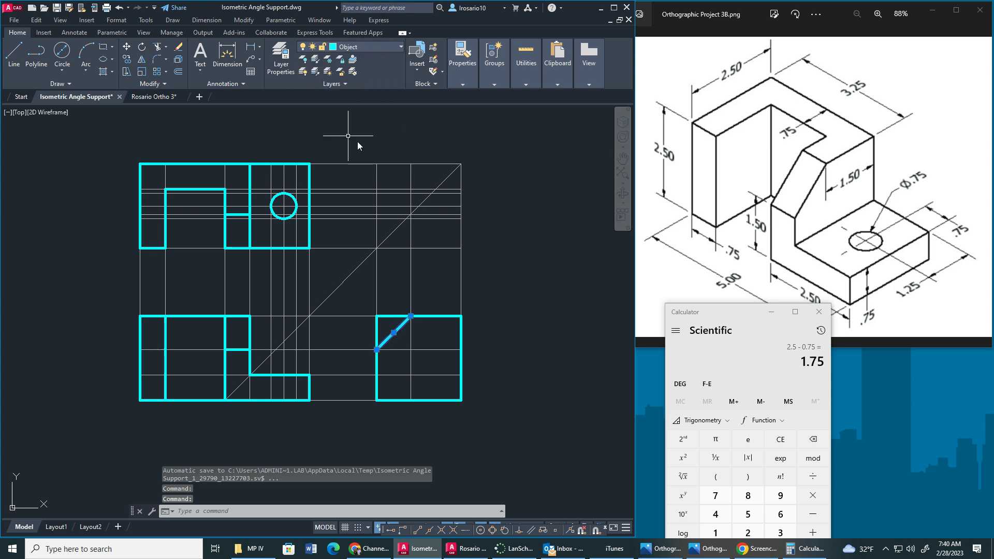
key("Escape")
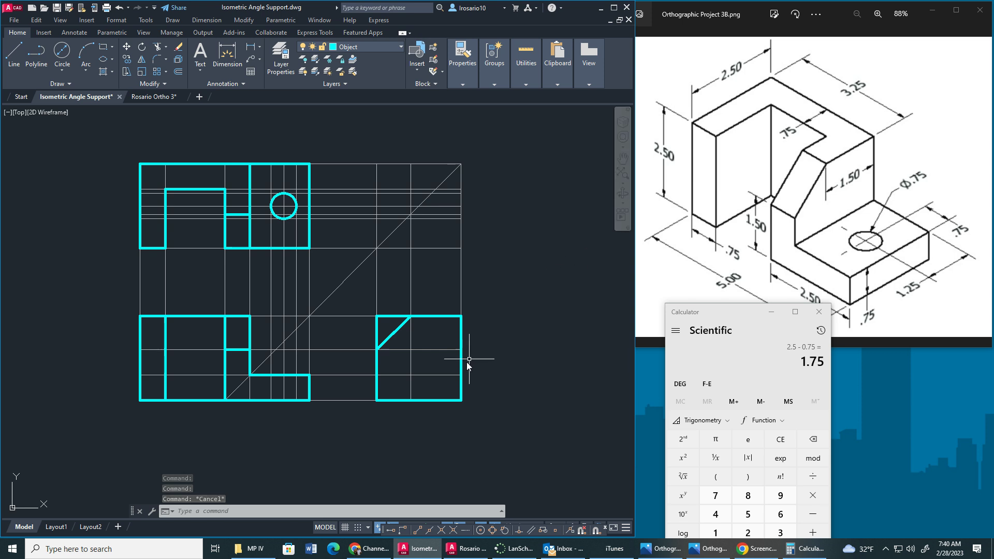
- Offset the vertical construction line at the side view's right edge 1.25 to the left for the hole's center
left_click(178, 71)
key("Return")
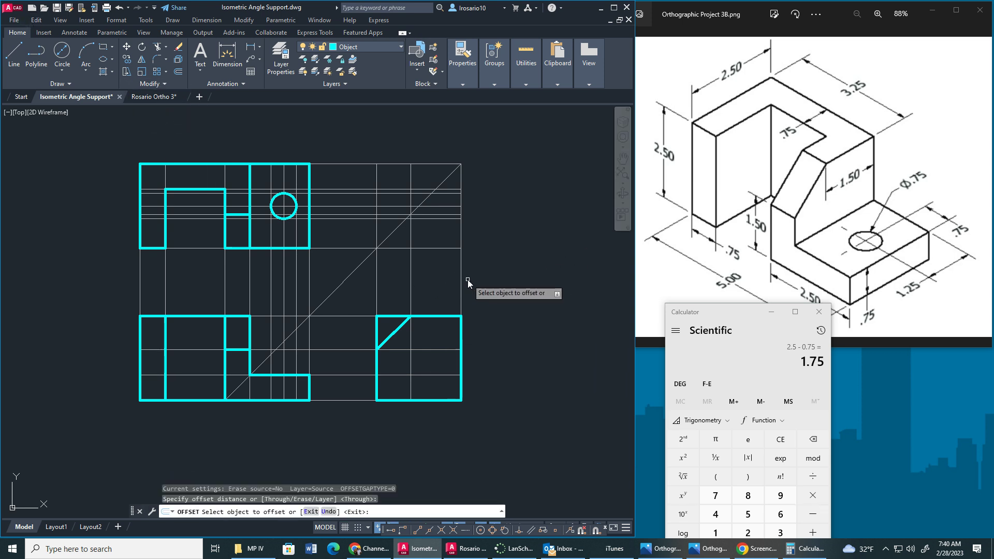
left_click(461, 283)
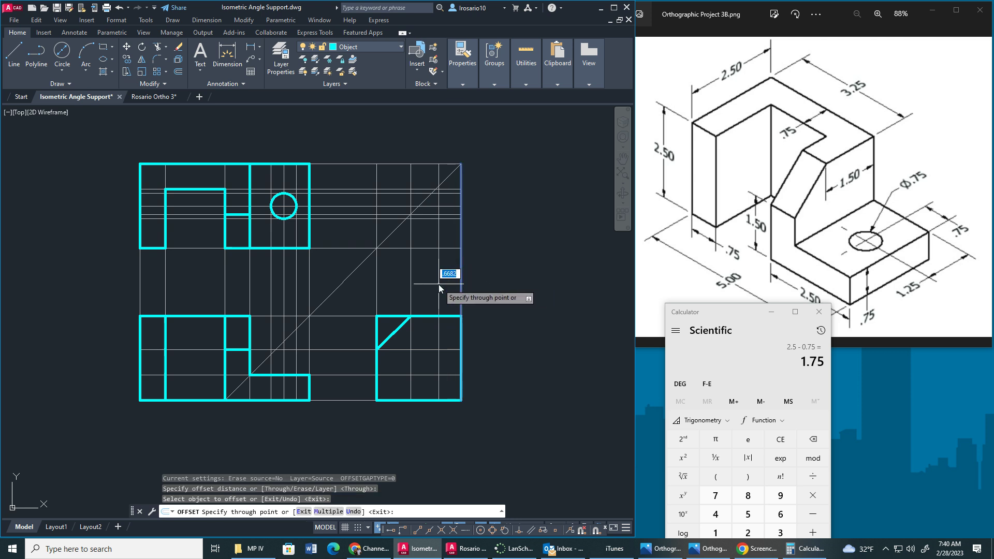
type("1.25")
key("Return")
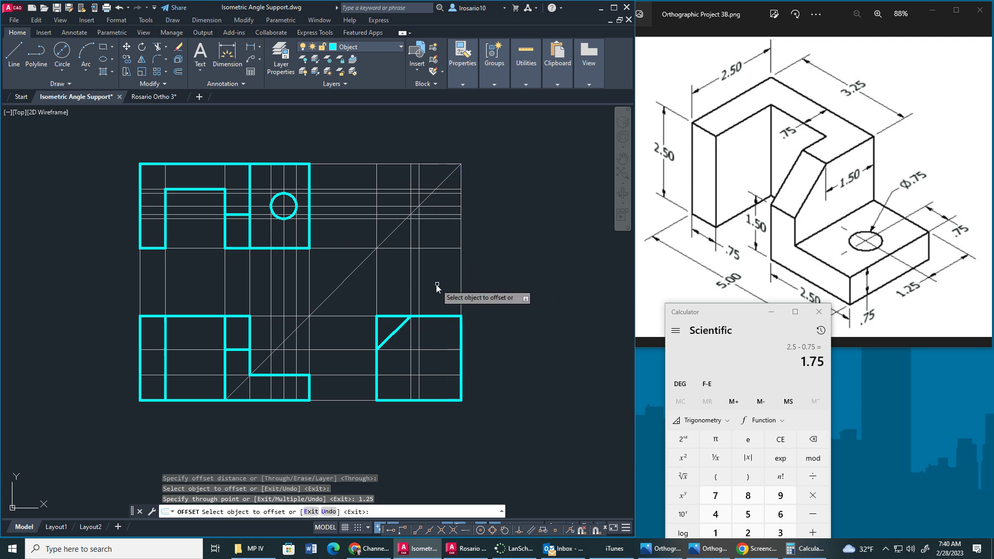
- Offset the hole's center construction line .375 to each side in the side view
left_click(418, 362)
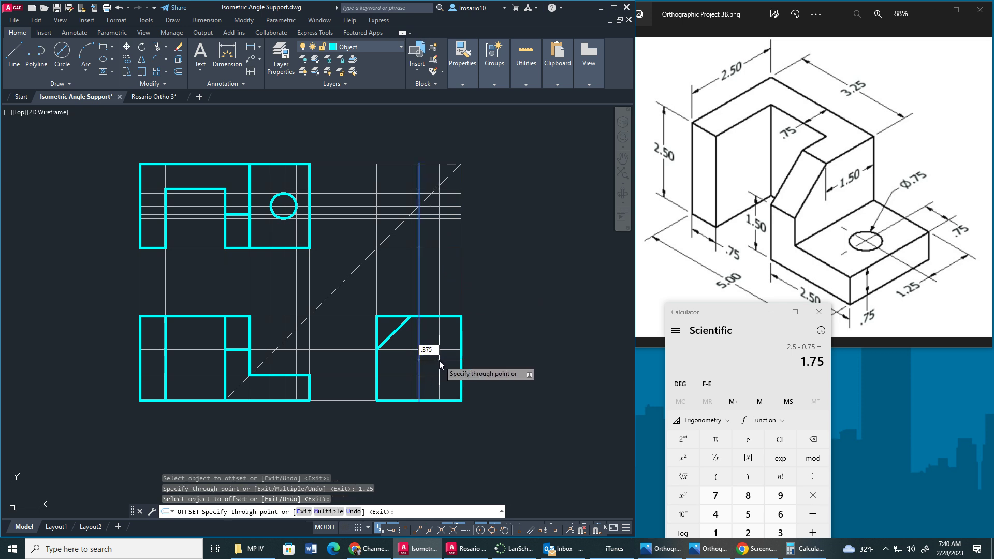
key("Return")
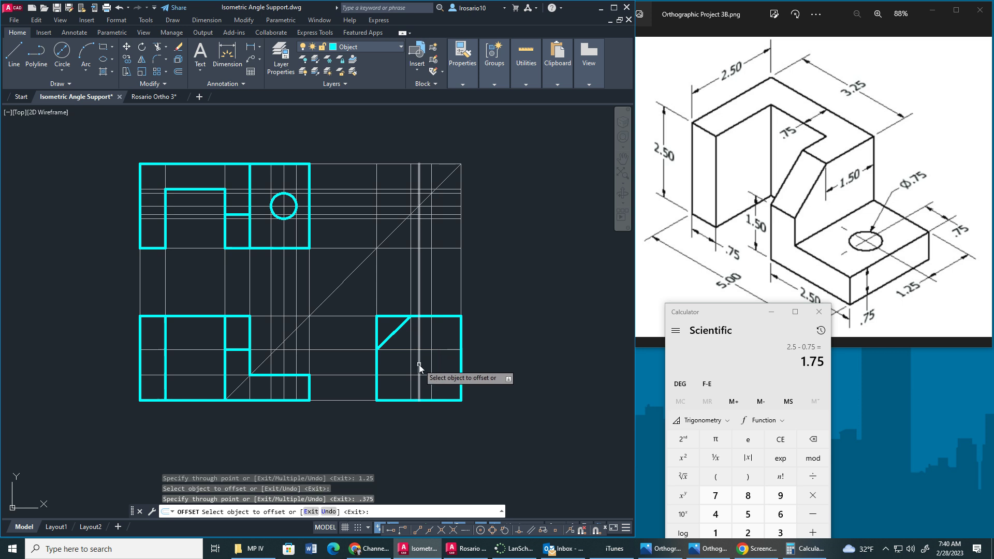
left_click(418, 365)
type(".375")
key("Return")
key("Escape")
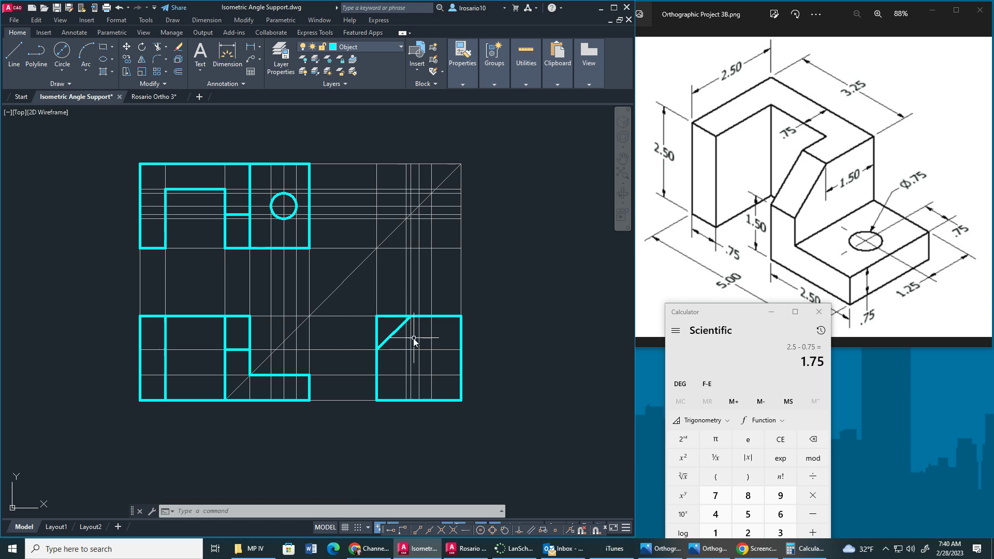
- Draw a horizontal object line across the side view along the .75 height construction line, from its left edge to its right edge
scroll(406, 338, "up", 2)
scroll(489, 343, "up", 3)
scroll(486, 345, "down", 3)
middle_click_drag(511, 343, 480, 311)
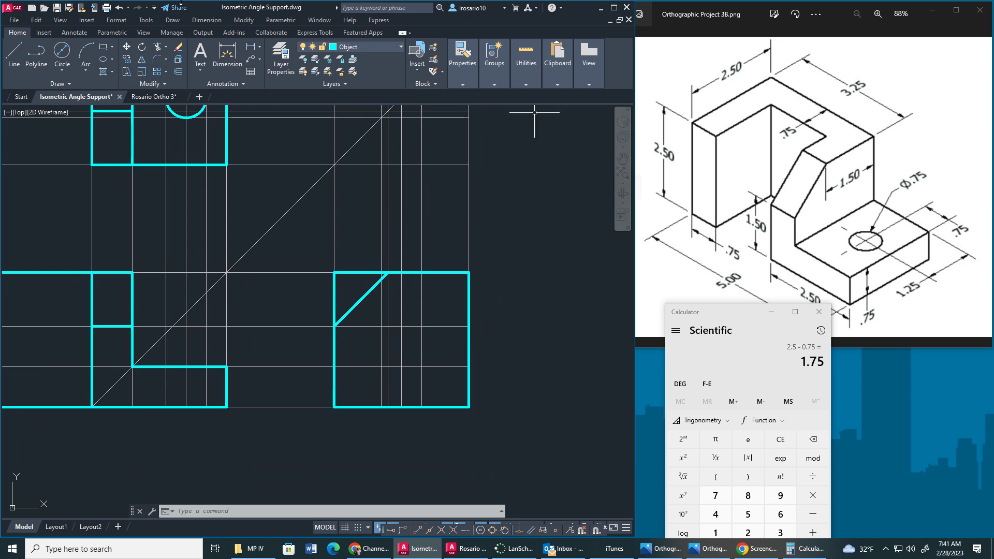
left_click(14, 52)
left_click(334, 367)
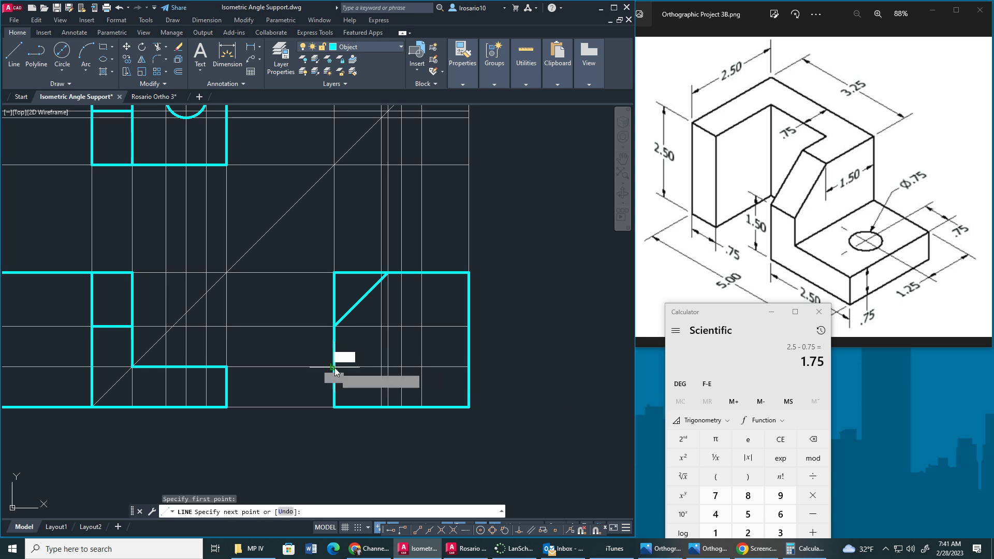
left_click(468, 368)
key("Escape")
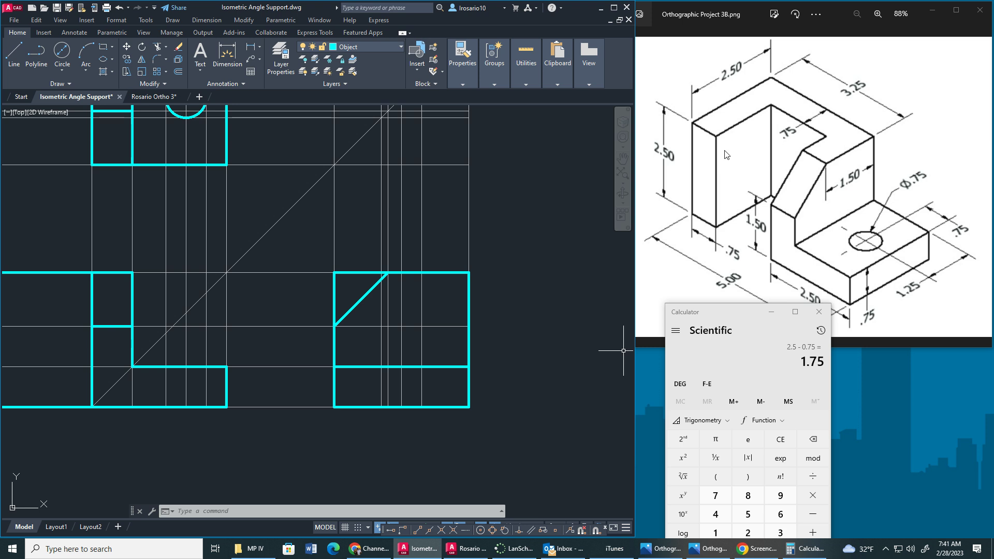
- Turn the Construction layer off to examine the object lines alone, and turn it back on
left_click(393, 48)
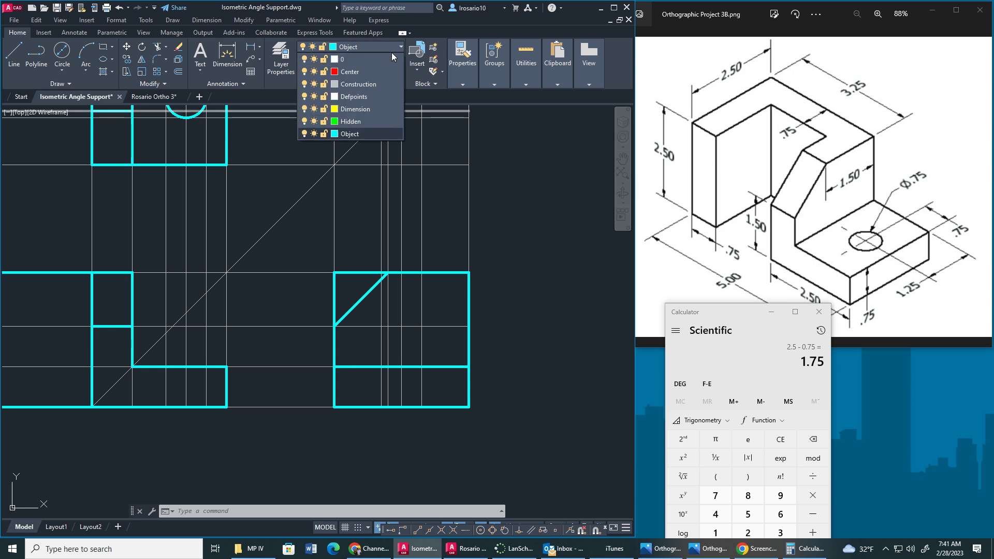
left_click(303, 85)
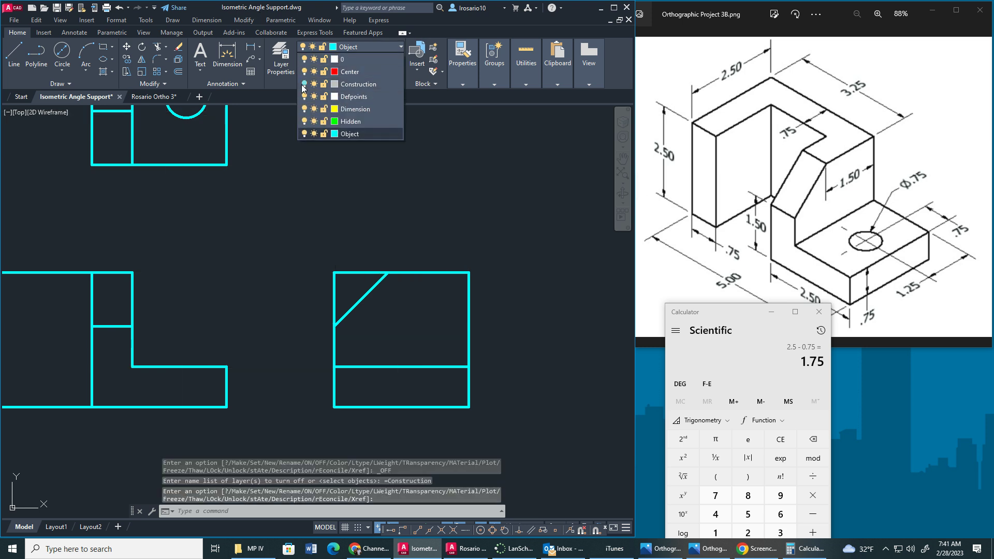
left_click(362, 197)
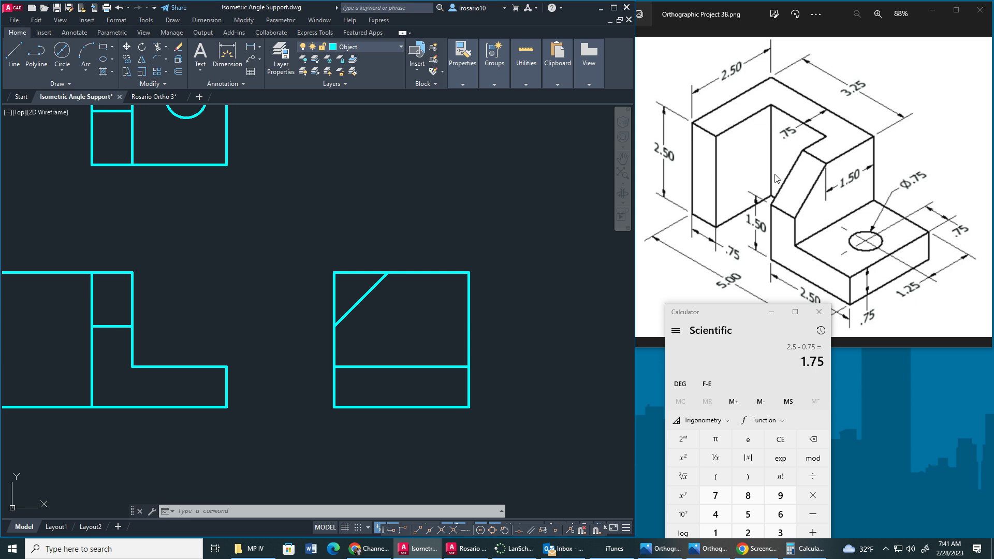
left_click(393, 46)
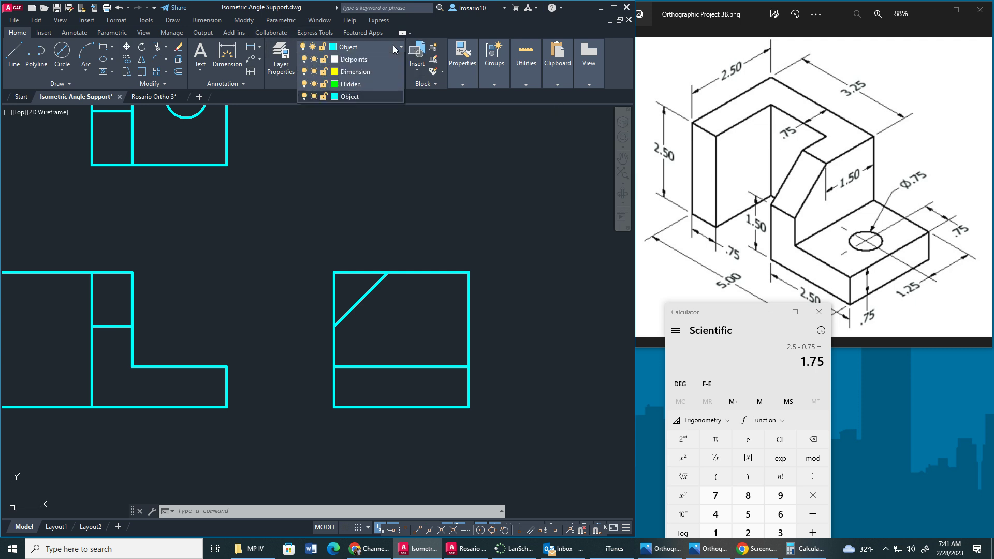
left_click(304, 84)
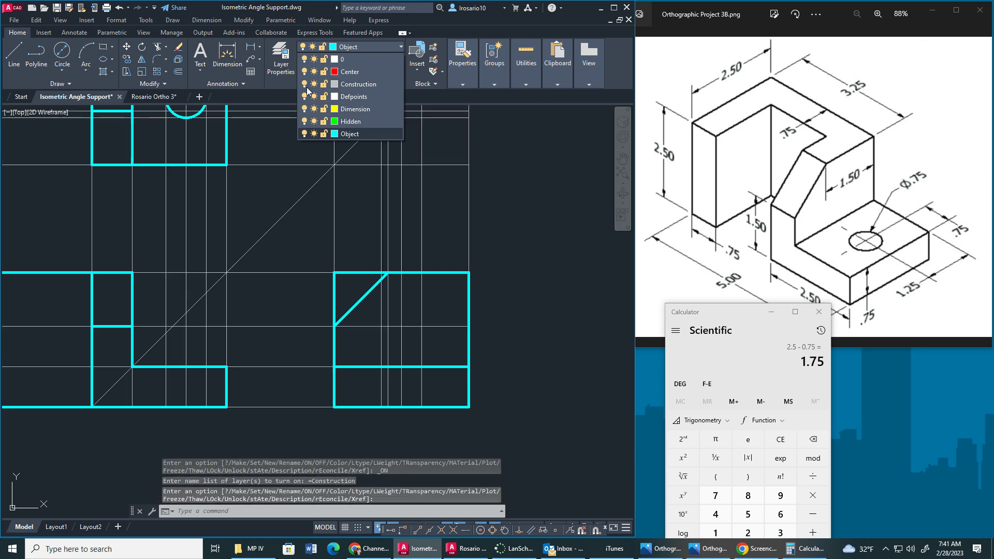
- Offset the vertical construction line at the side view's right edge .75 to the left
left_click(178, 71)
key("Return")
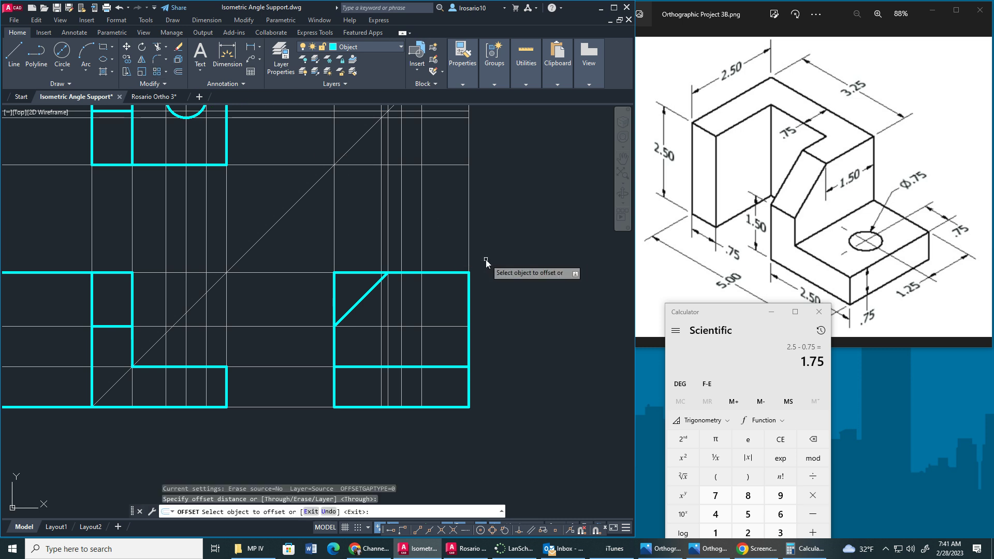
left_click(468, 247)
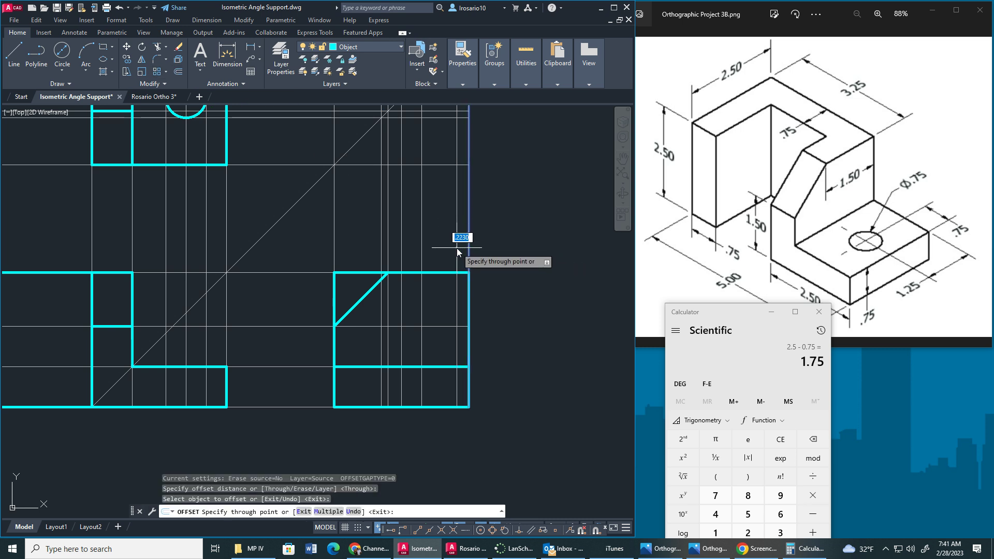
type(".75")
key("Return")
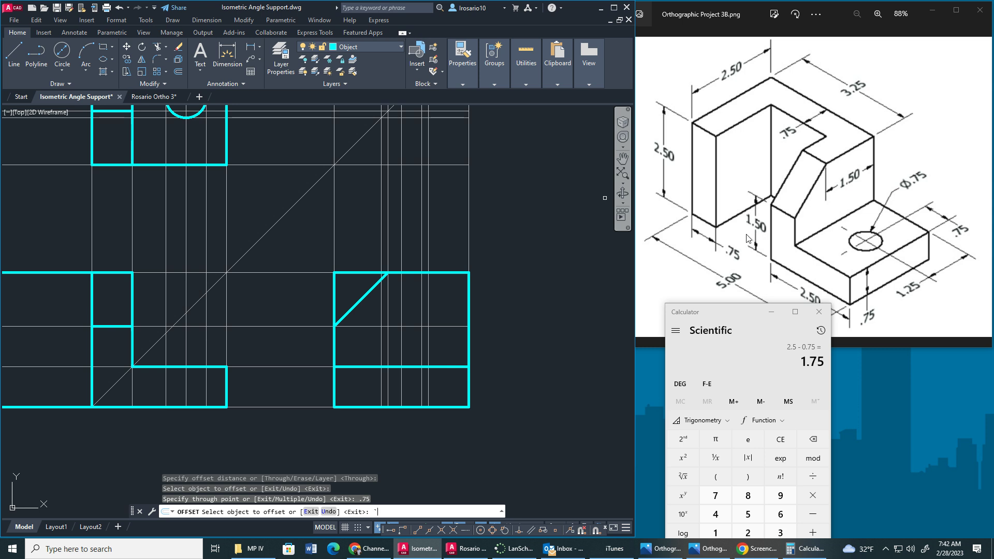
key("Escape")
key("Escape")
- Make Hidden the current layer
scroll(362, 266, "down", 2)
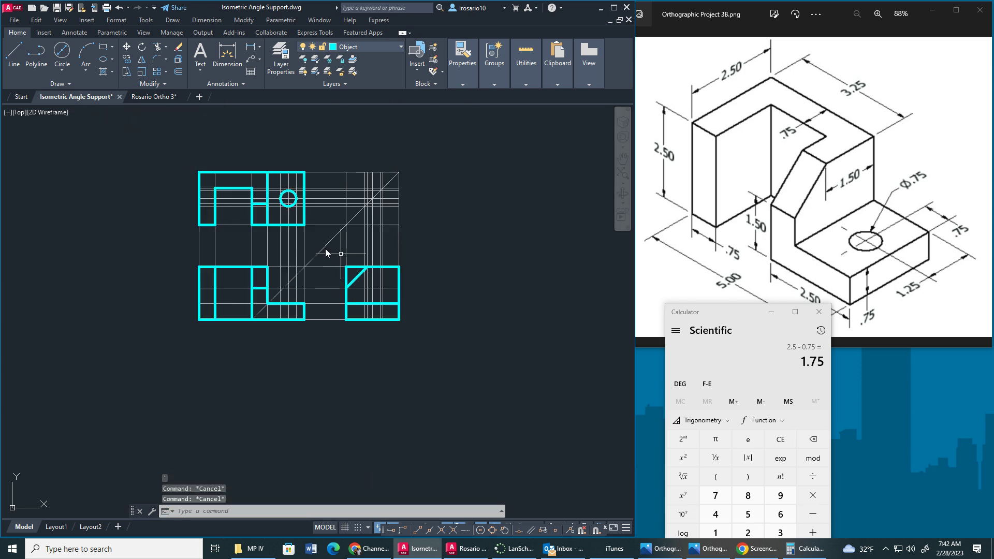
scroll(223, 173, "up", 4)
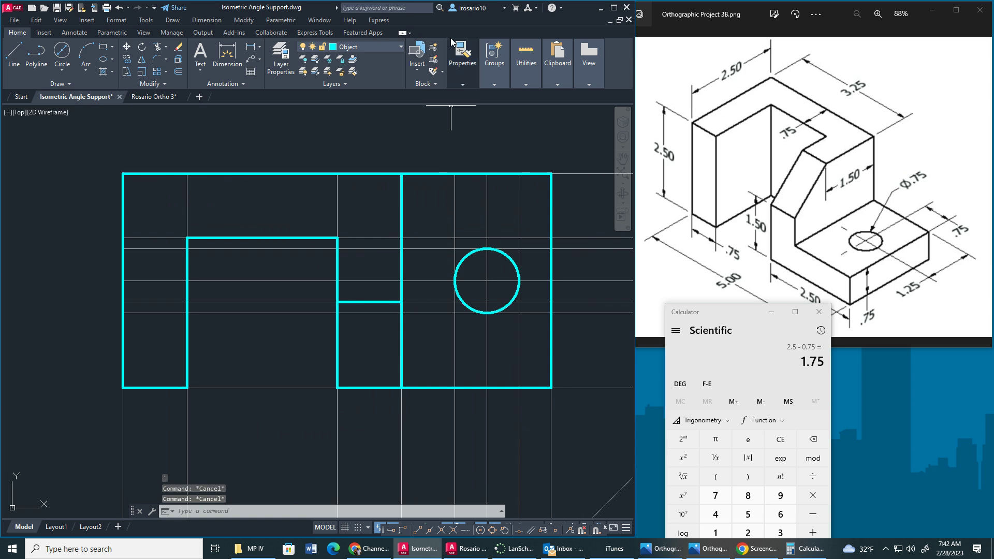
left_click(462, 57)
left_click(394, 48)
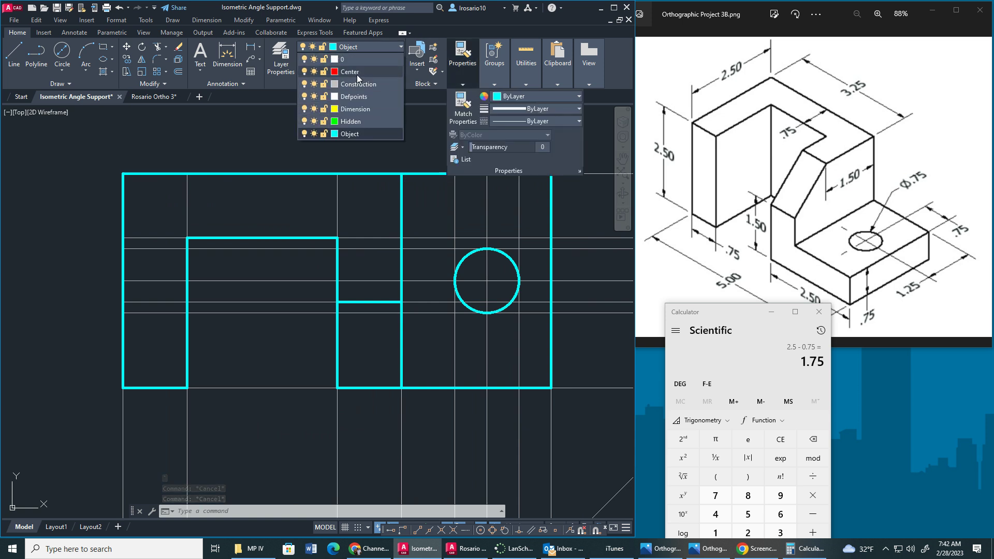
left_click(357, 75)
left_click(462, 57)
left_click(400, 48)
left_click(364, 120)
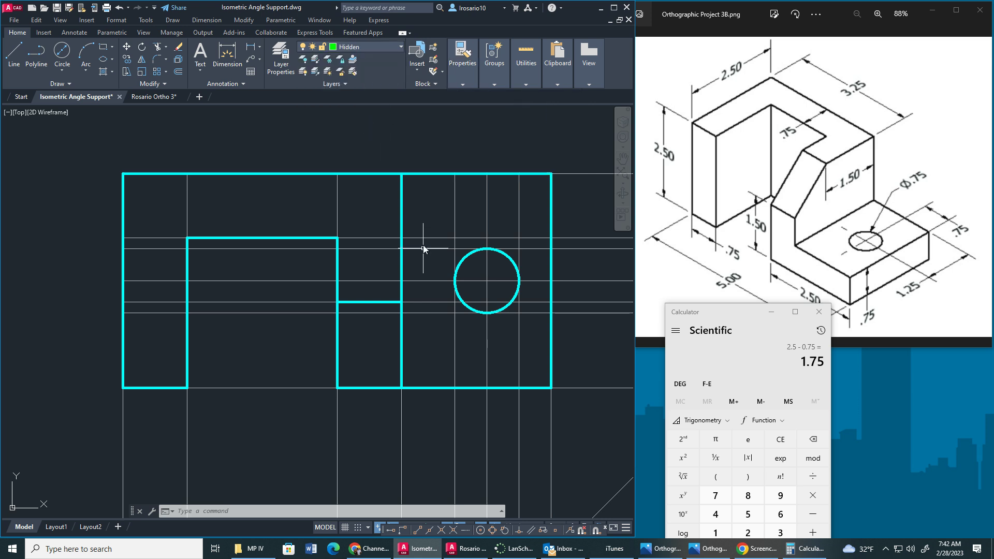
- Draw the hole's two vertical hidden lines in the front view, from the step's upper edge down to the base
scroll(397, 198, "down", 4)
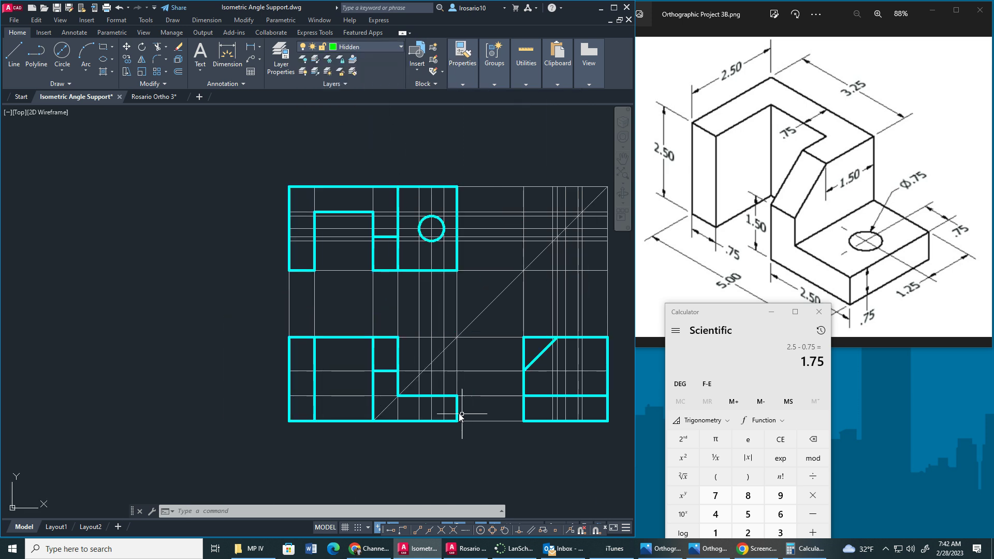
left_click(14, 54)
scroll(376, 409, "up", 4)
scroll(513, 352, "down", 2)
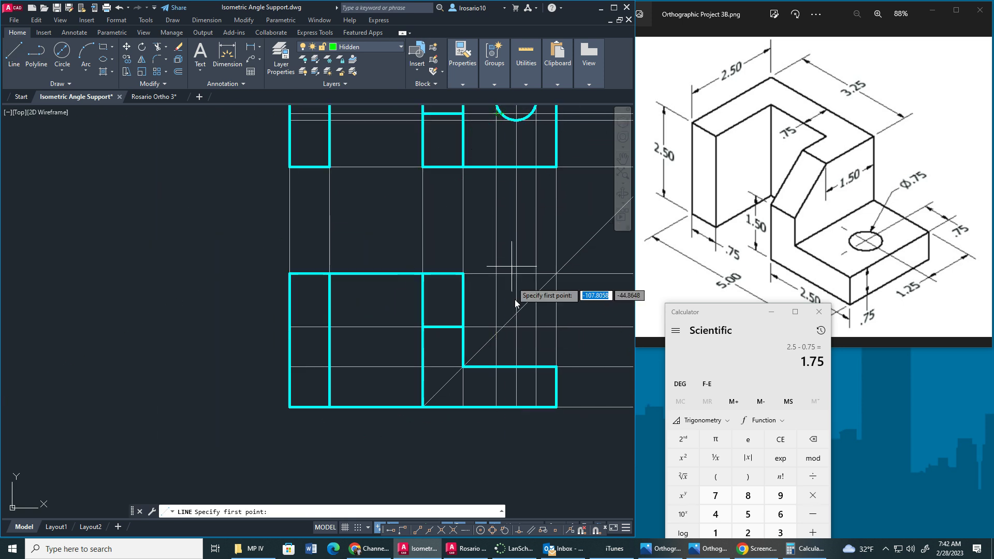
left_click(496, 366)
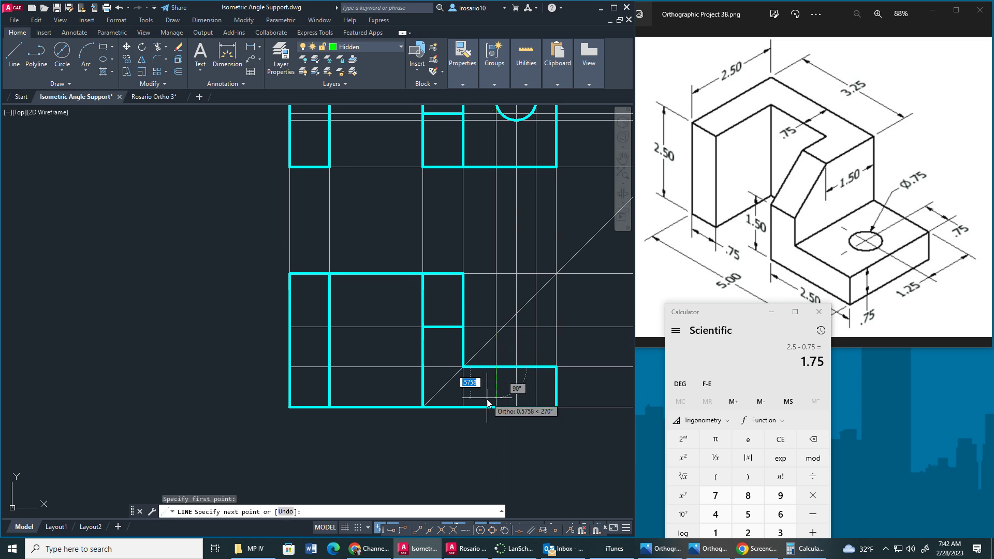
key("Escape")
key("Return")
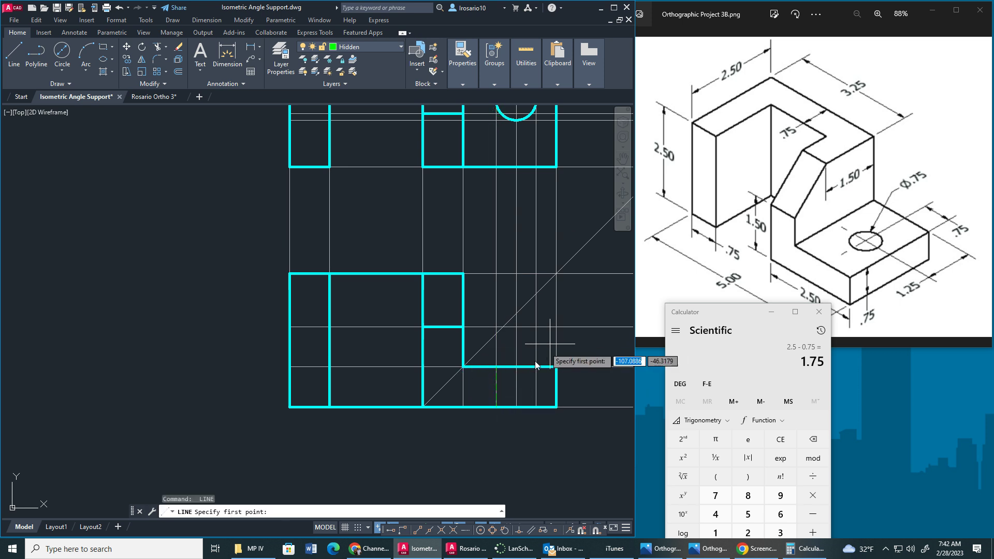
left_click(536, 367)
left_click(536, 406)
key("Escape")
- Draw the hole's left hidden line in the side view, between the .75 height line and the lower edge
key("Return")
scroll(570, 350, "down", 5)
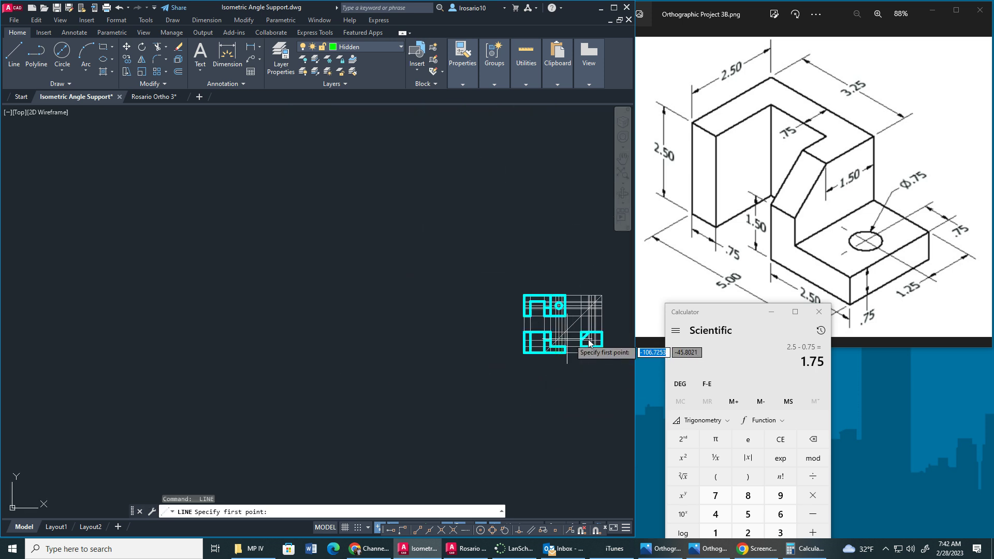
scroll(570, 344, "up", 8)
scroll(599, 321, "up", 2)
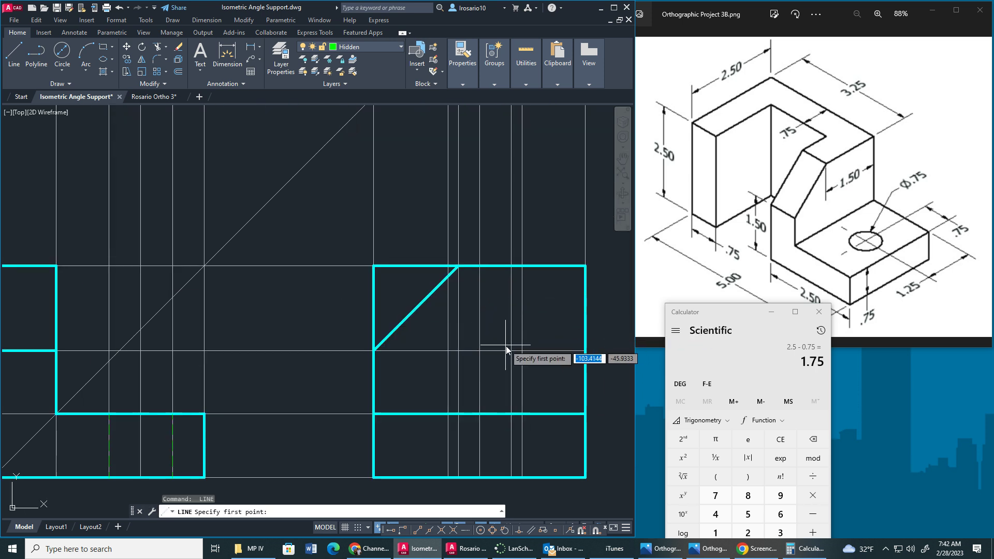
scroll(505, 346, "down", 4)
scroll(507, 321, "up", 2)
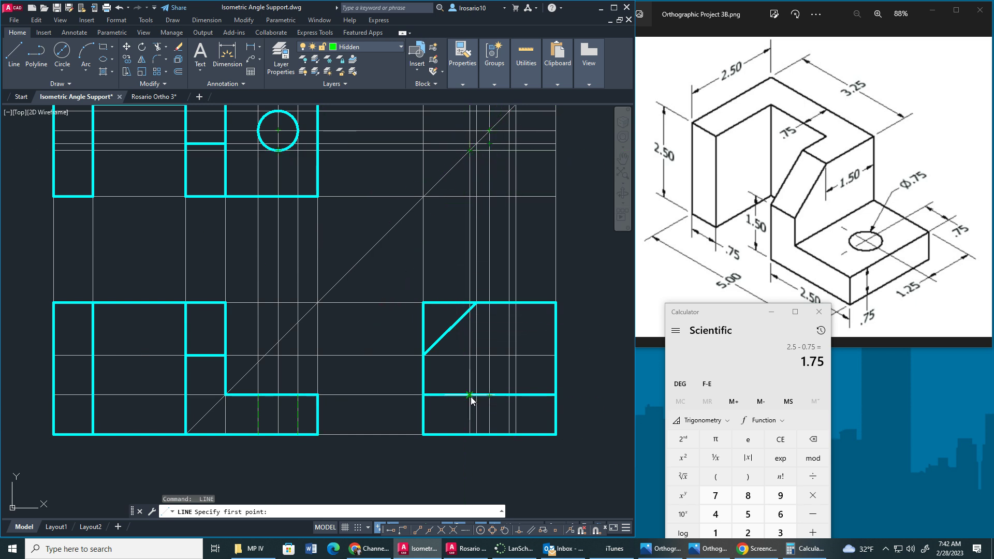
left_click(469, 437)
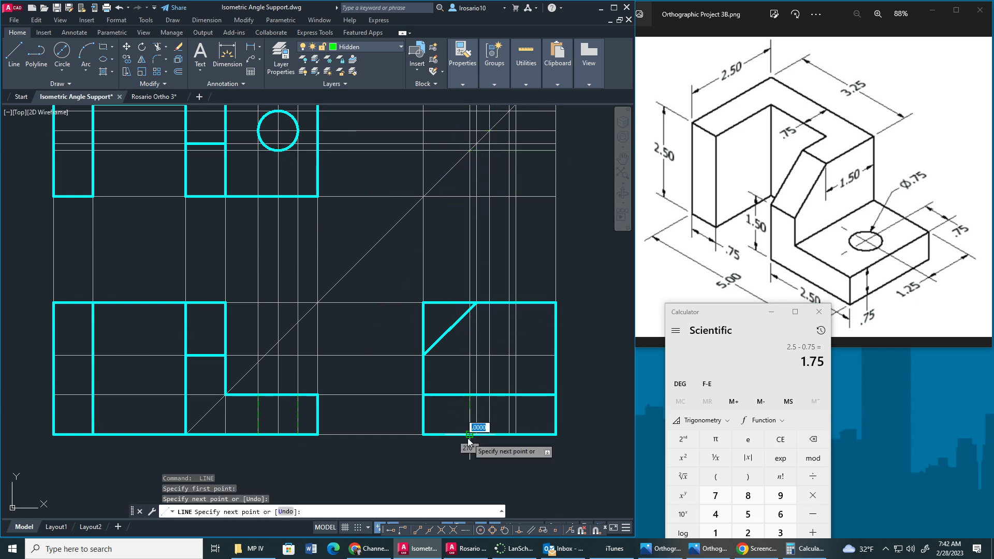
key("Escape")
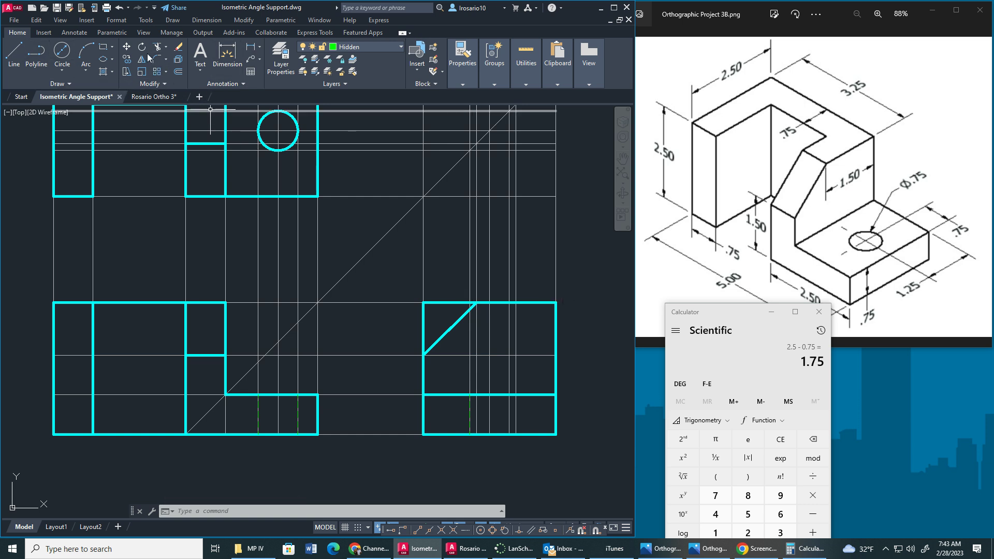
left_click(177, 73)
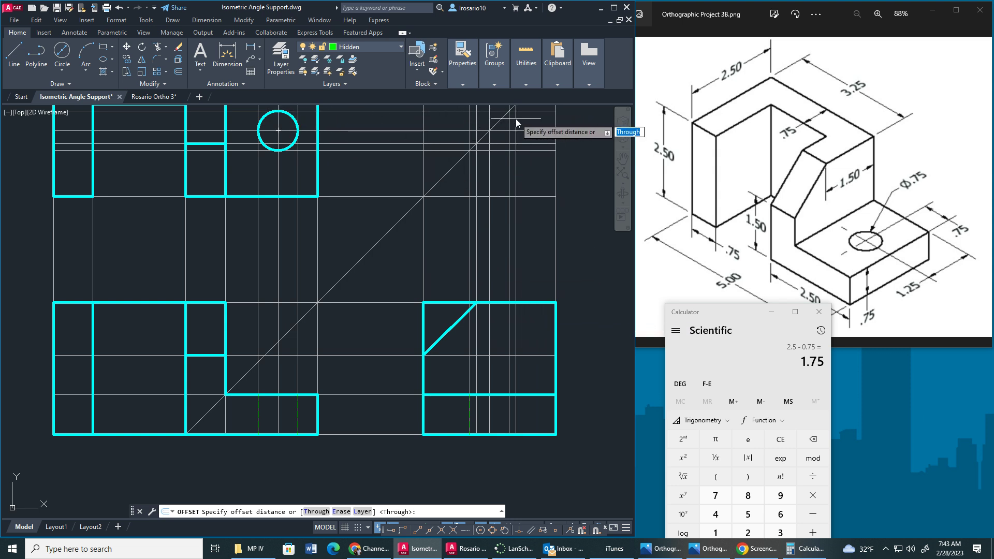
left_click(505, 395)
left_click(510, 433)
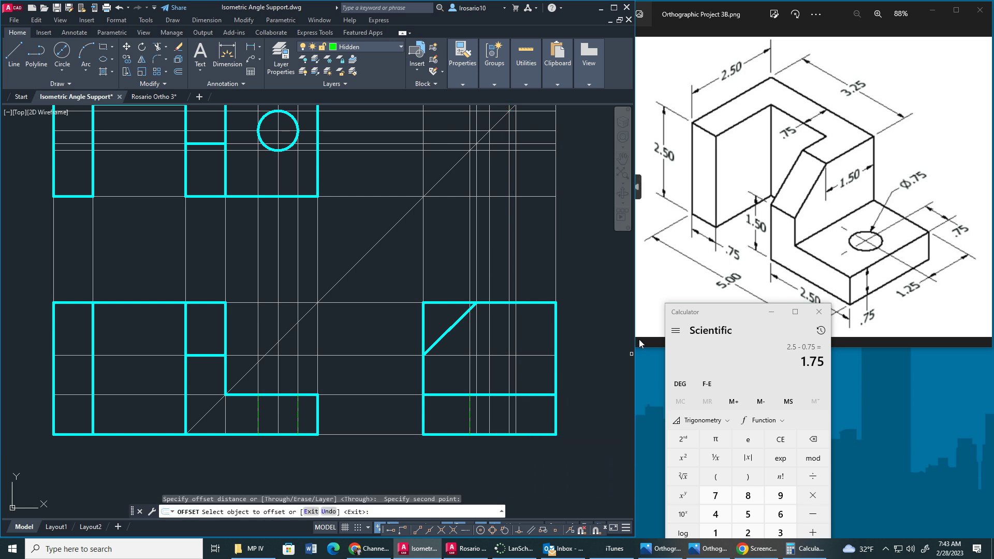
scroll(514, 367, "up", 4)
scroll(536, 419, "down", 4)
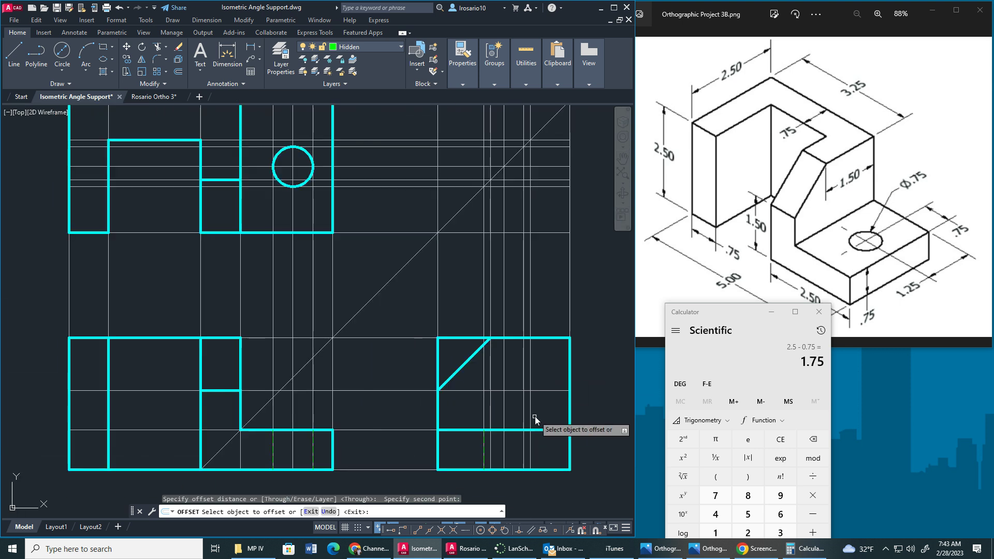
key("Escape")
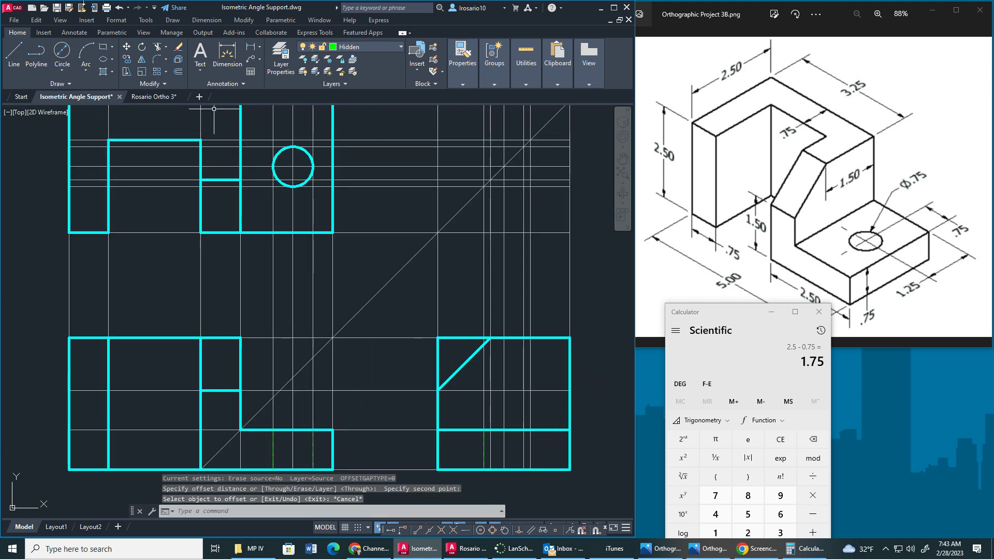
- Draw the hole's right hidden line in the side view, from the .75 height line to the lower edge
left_click(15, 52)
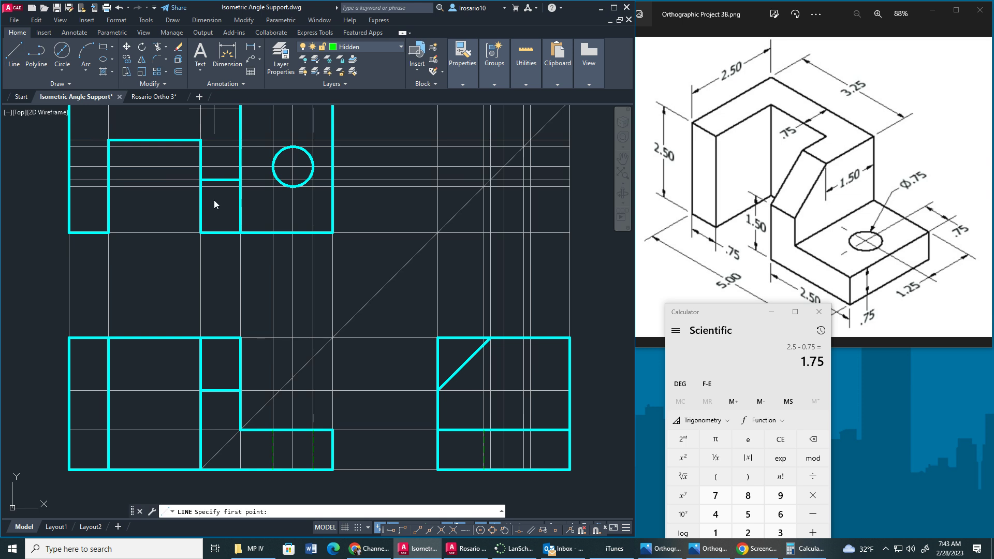
left_click(523, 431)
key("Escape")
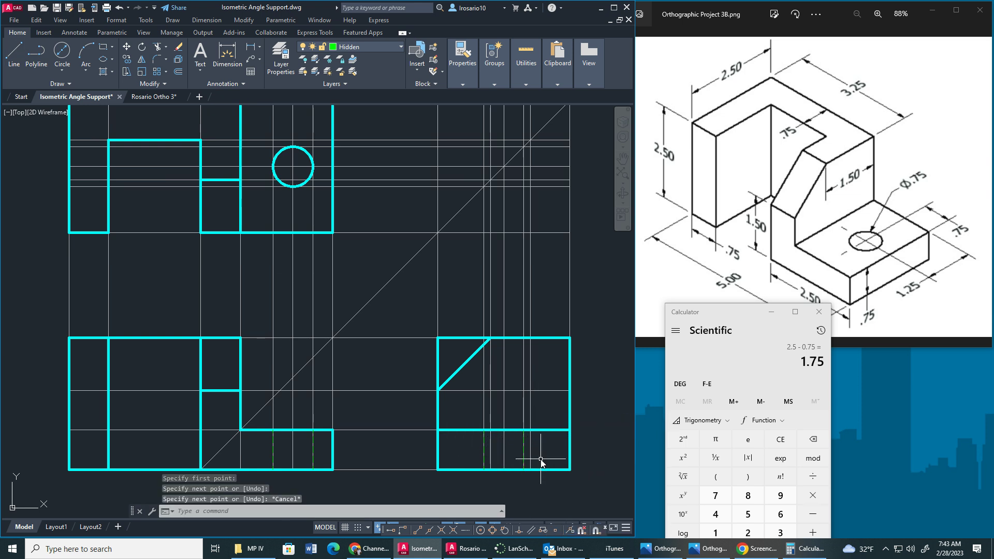
scroll(507, 492, "up", 6)
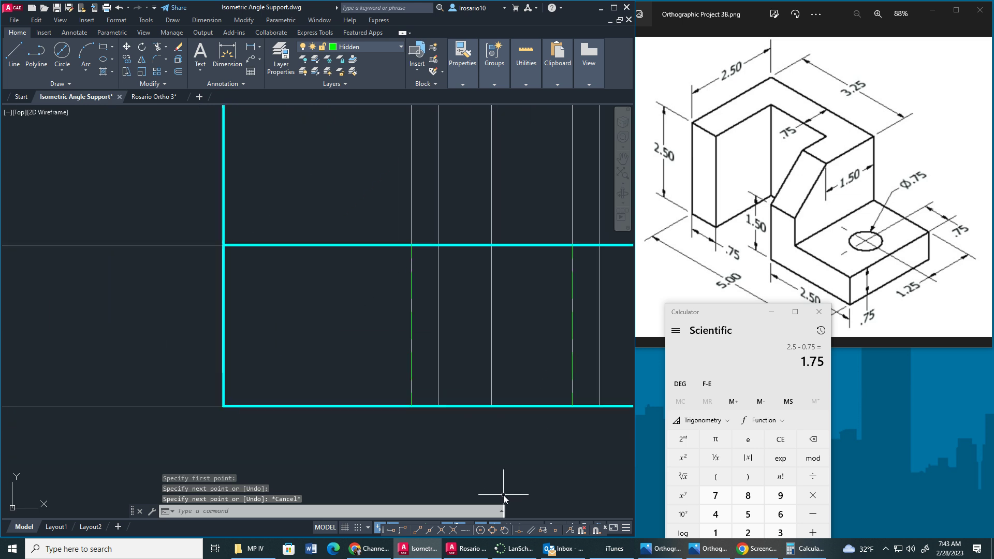
scroll(504, 497, "down", 6)
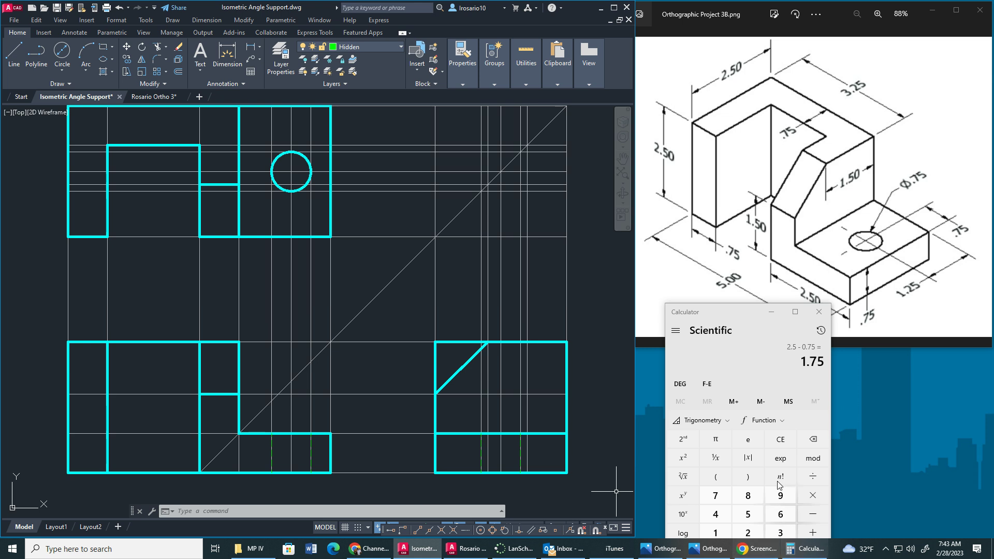
- Make Center the current layer and add a center mark to the hole circle in the top view
scroll(434, 349, "up", 2)
scroll(451, 335, "down", 2)
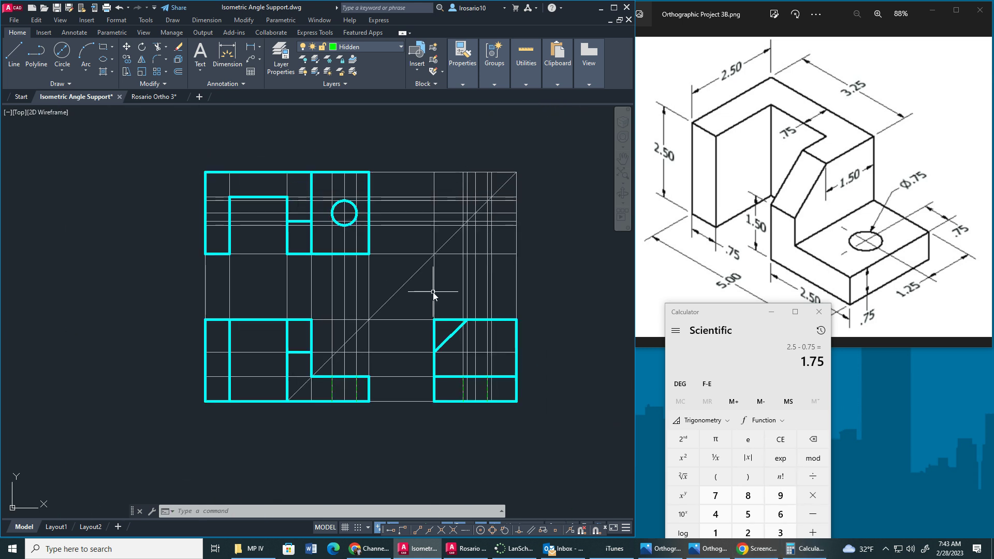
middle_click_drag(336, 249, 244, 261)
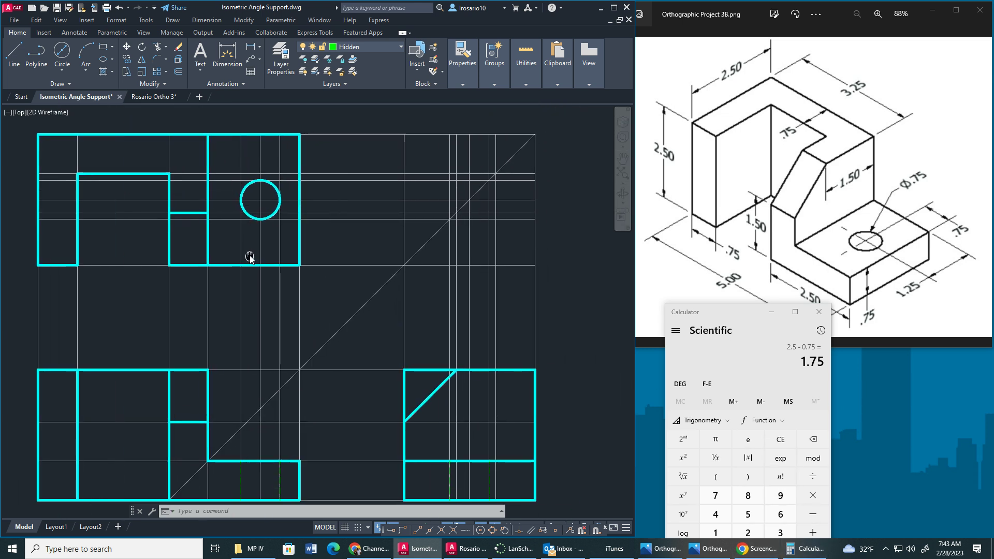
left_click(373, 47)
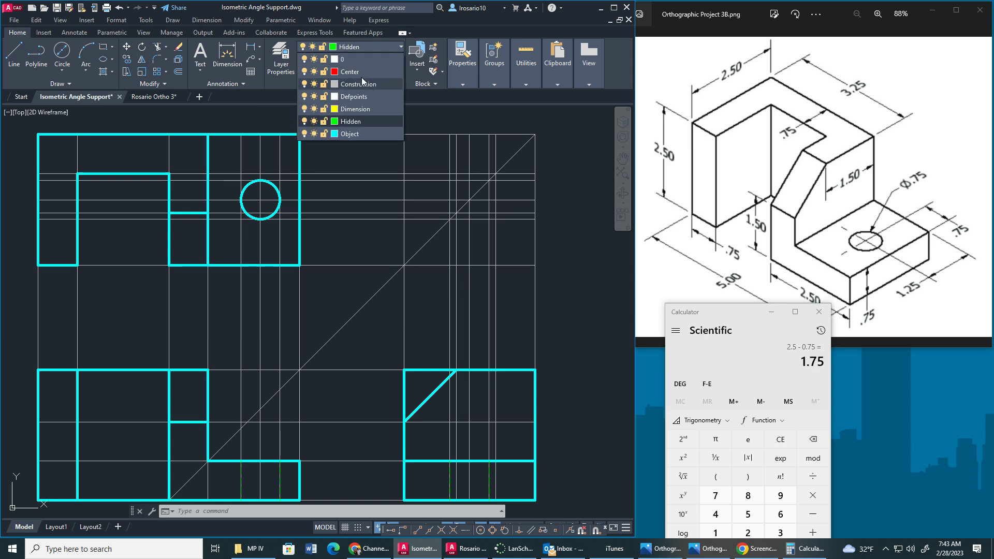
left_click(362, 75)
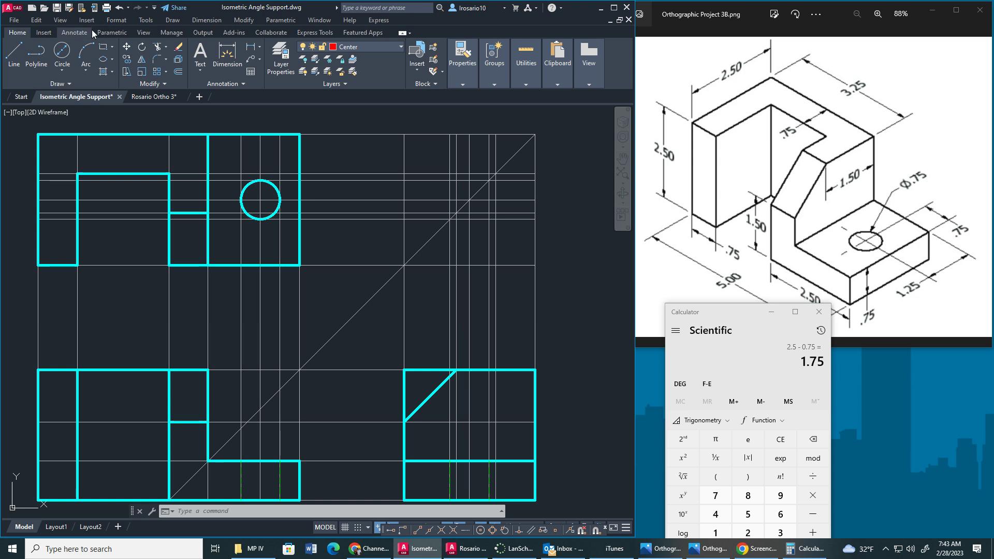
left_click(75, 33)
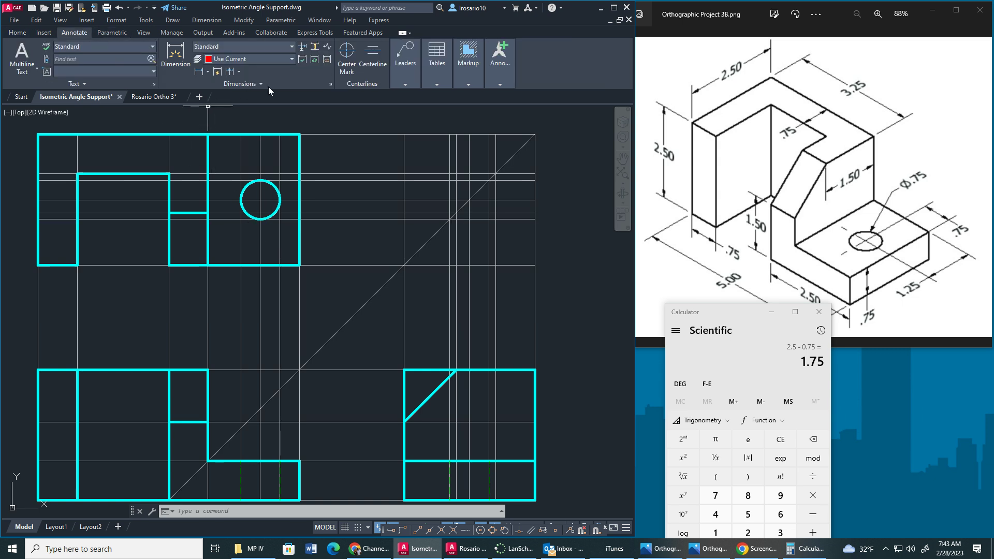
left_click(342, 51)
left_click(269, 181)
- Add a centerline between the hole's two hidden lines in the front view
left_click(365, 64)
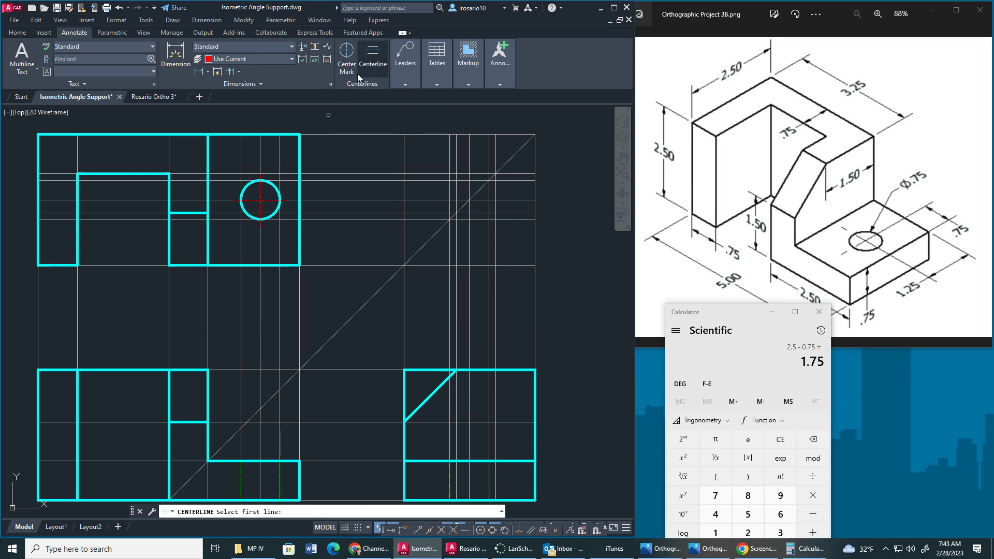
left_click(241, 491)
left_click(283, 482)
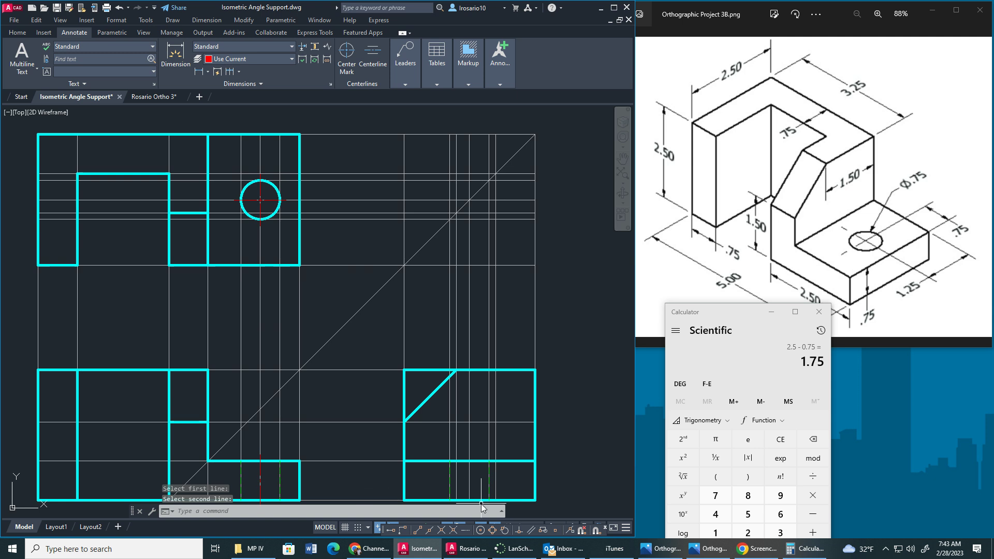
- Add a centerline between the hole's two hidden lines in the side view
left_click(373, 56)
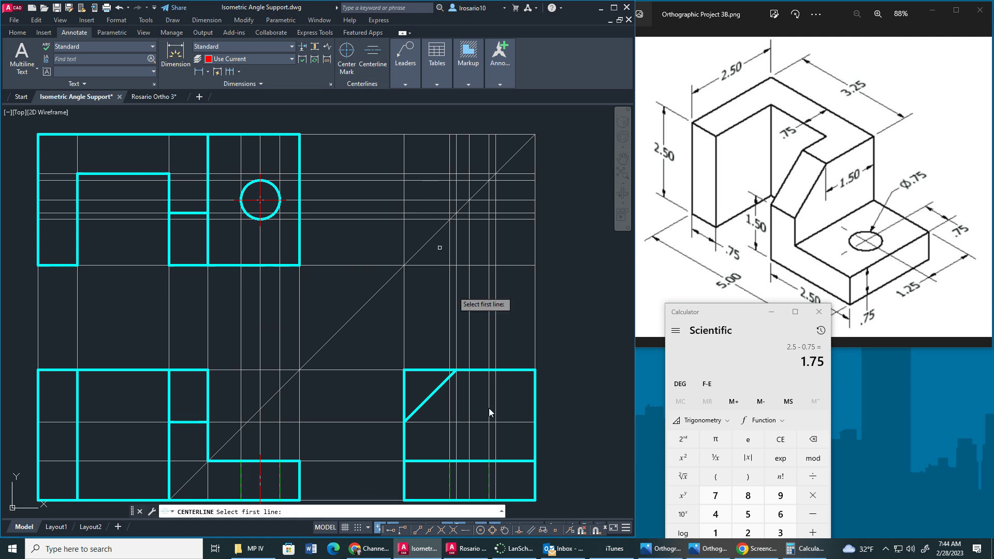
left_click(446, 477)
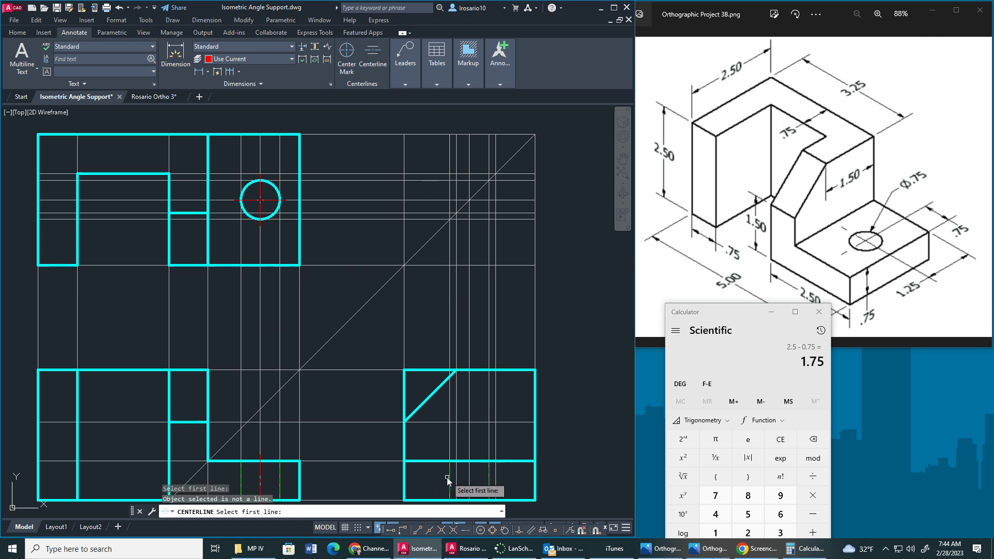
left_click(450, 477)
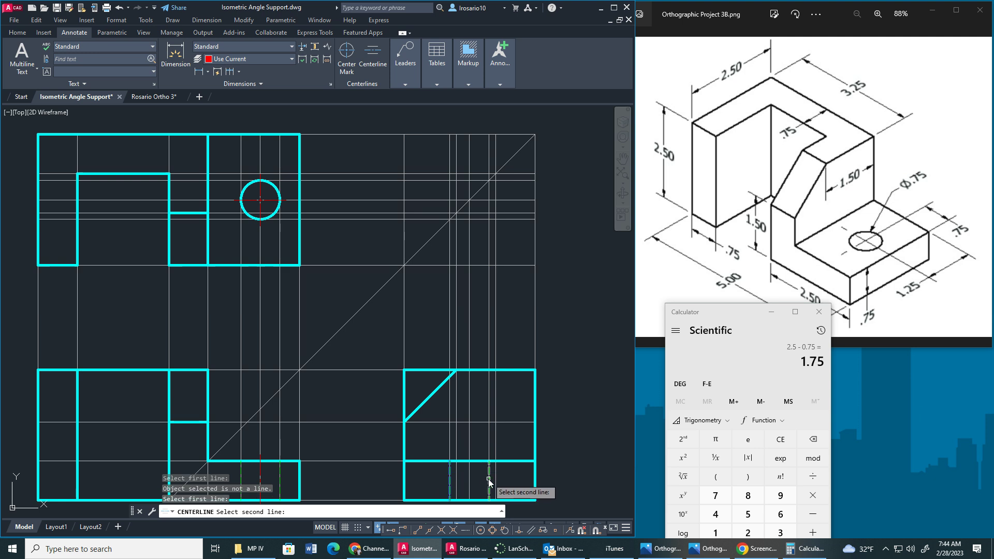
left_click(489, 478)
key("Return")
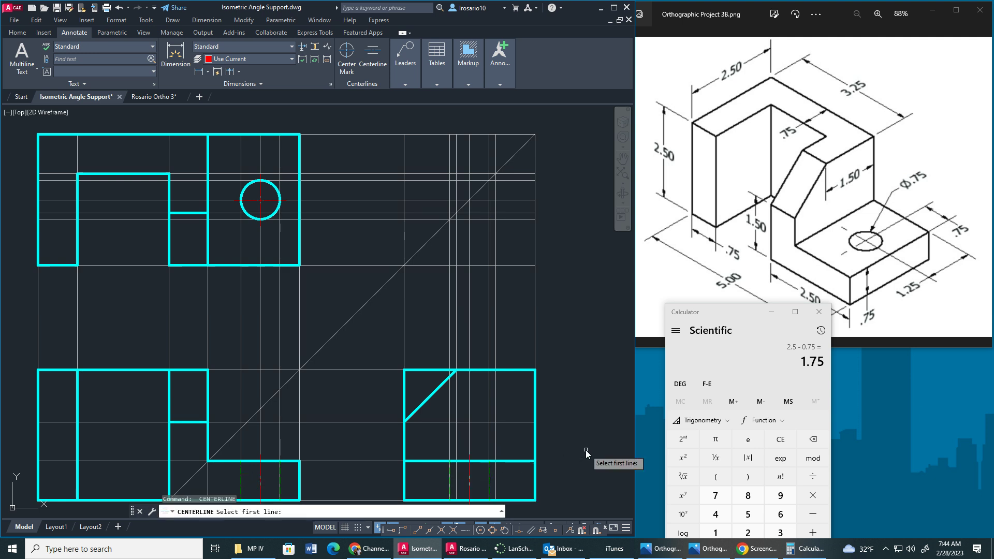
- On the Hidden layer, draw a full-height vertical hidden line in the side view, just right of the hole's right hidden line, from upper edge to base
left_click(18, 31)
left_click(360, 47)
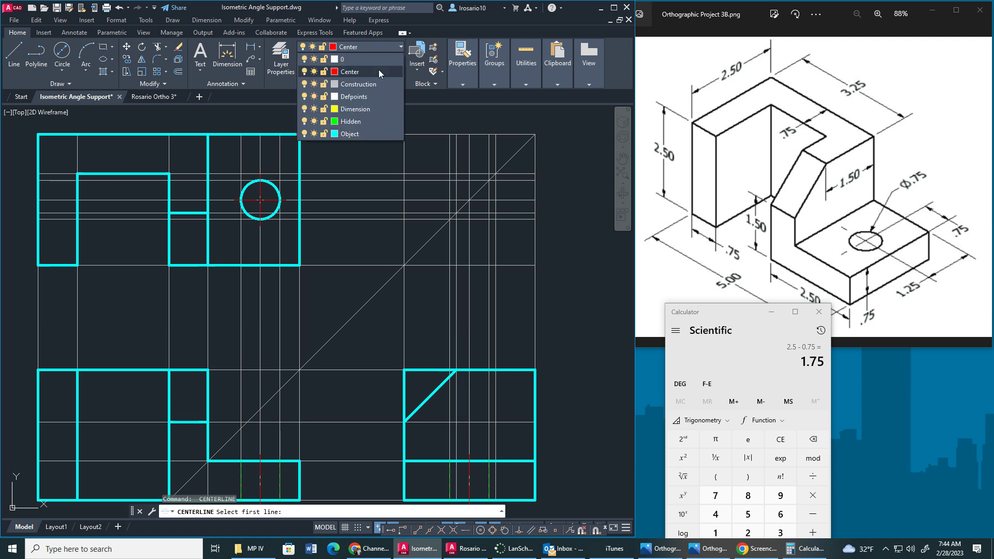
left_click(355, 119)
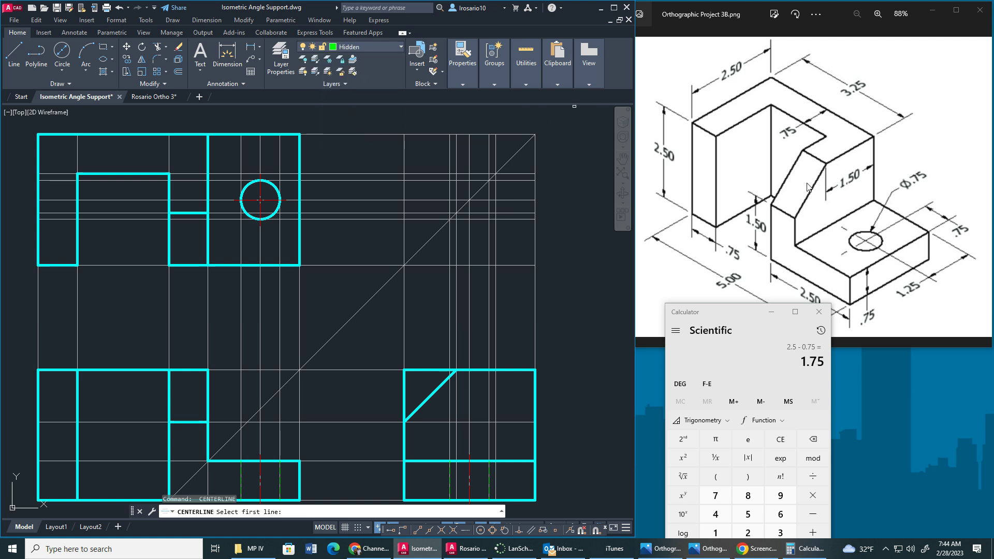
left_click(19, 65)
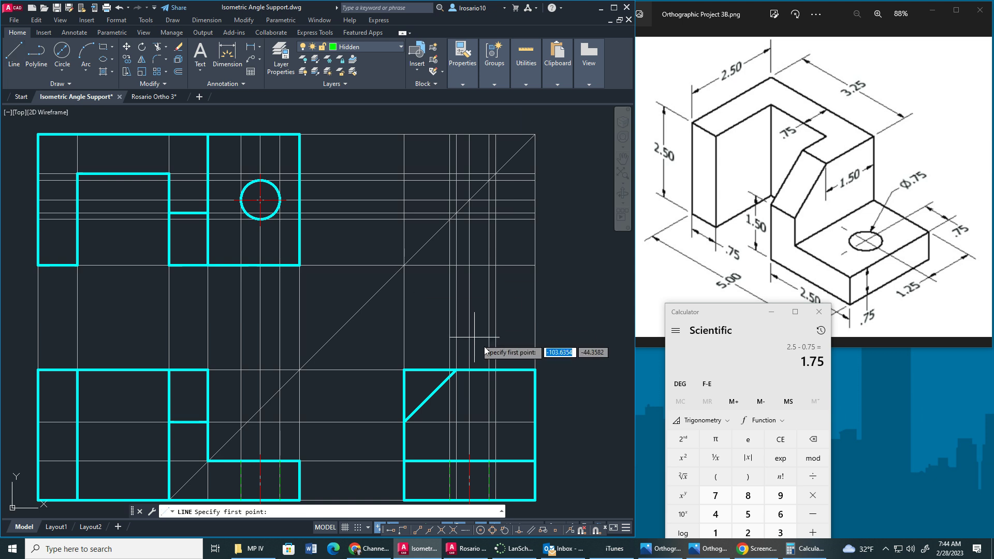
left_click(496, 370)
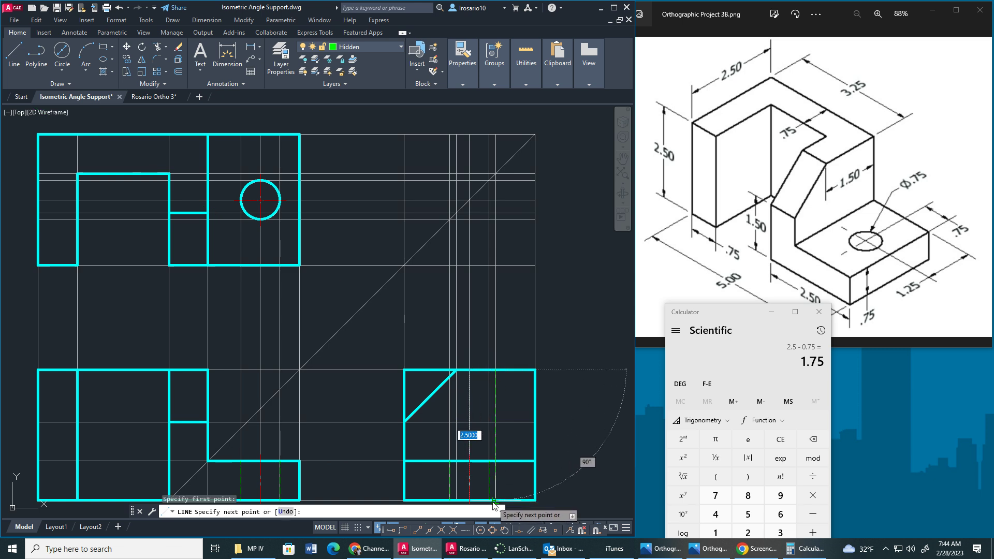
key("Escape")
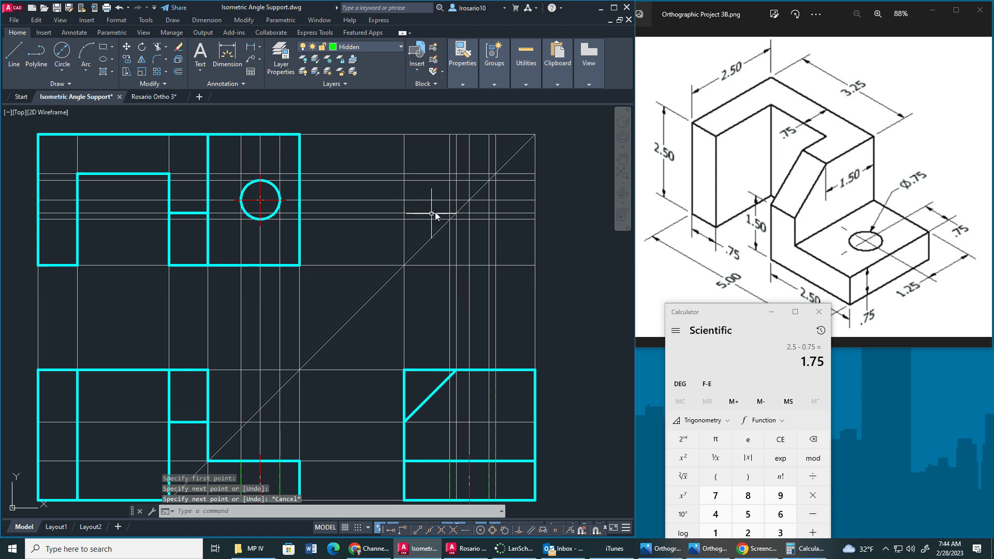
scroll(436, 331, "down", 4)
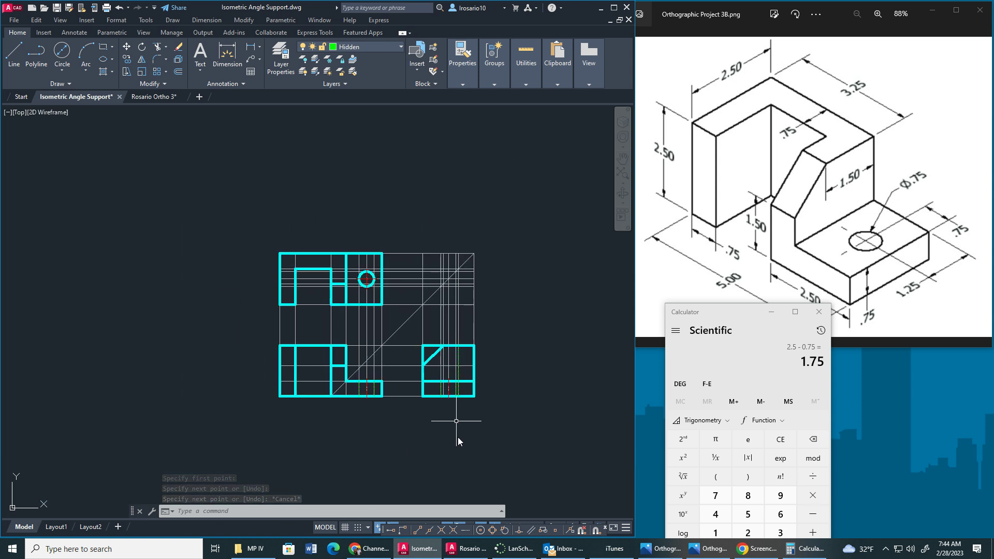
left_click(761, 550)
scroll(399, 408, "up", 2)
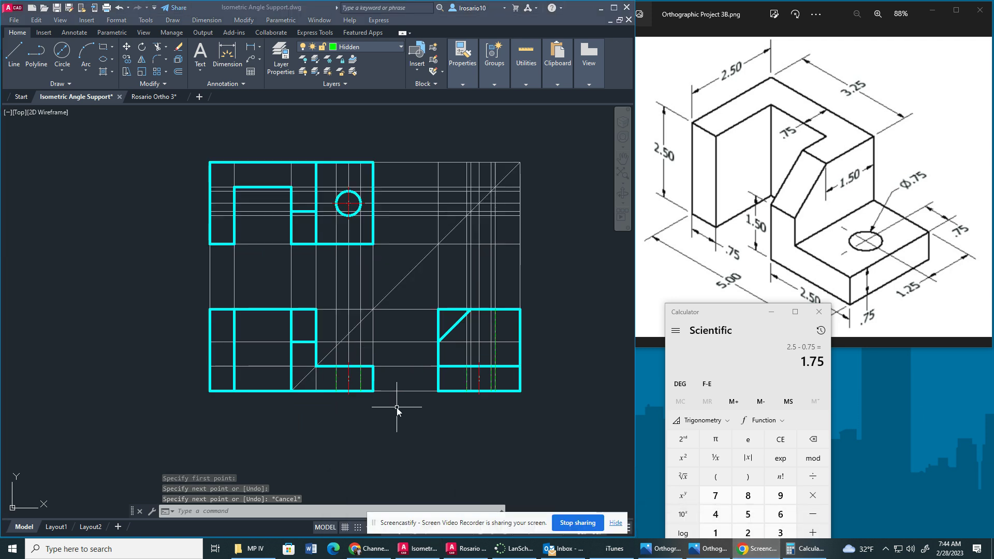
left_click(489, 150)
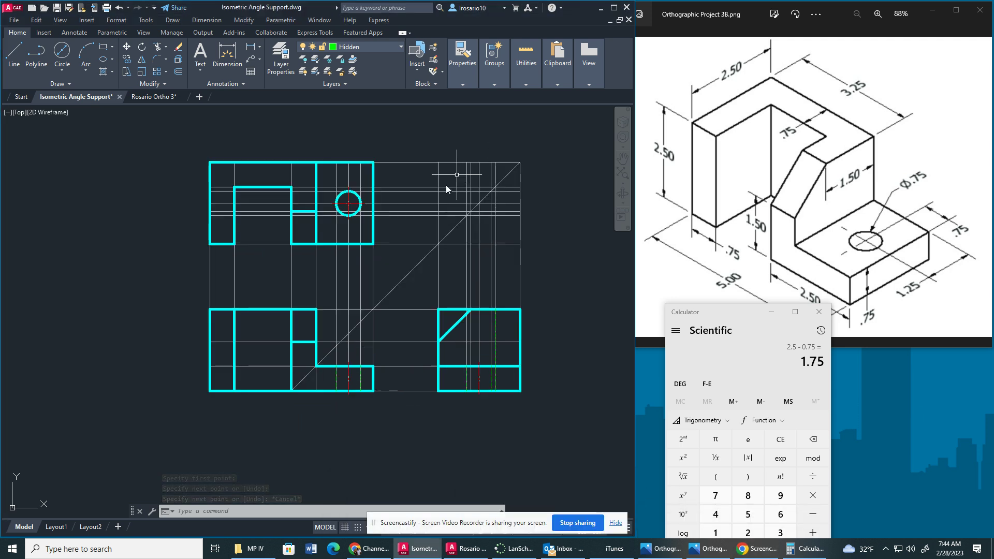
scroll(435, 202, "down", 1)
scroll(417, 228, "up", 3)
scroll(415, 228, "down", 2)
scroll(412, 229, "down", 1)
- Make Construction the current layer and minimize the calculator window
mouse_move(384, 256)
middle_mouse_down()
mouse_move(235, 317)
mouse_move(227, 333)
middle_mouse_up()
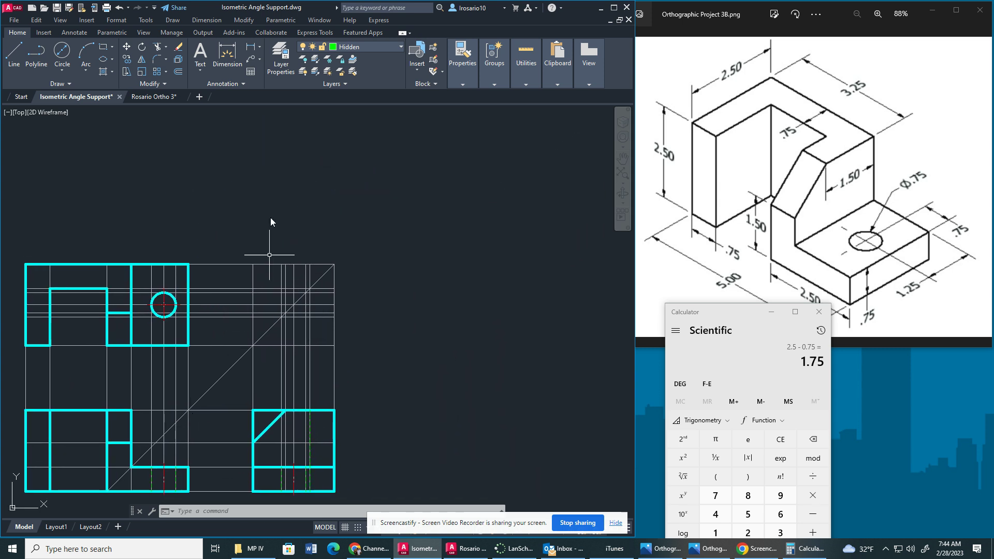
left_click(379, 47)
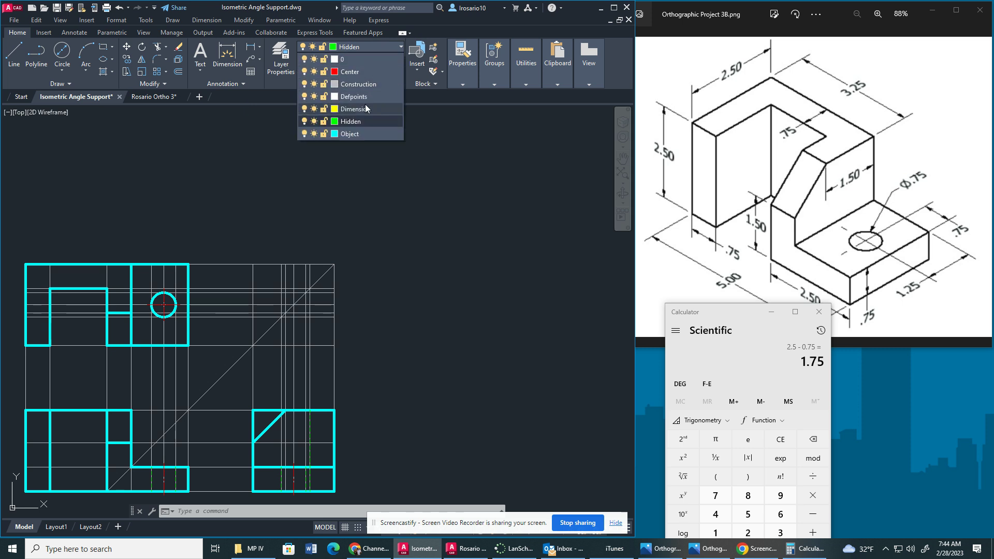
left_click(360, 83)
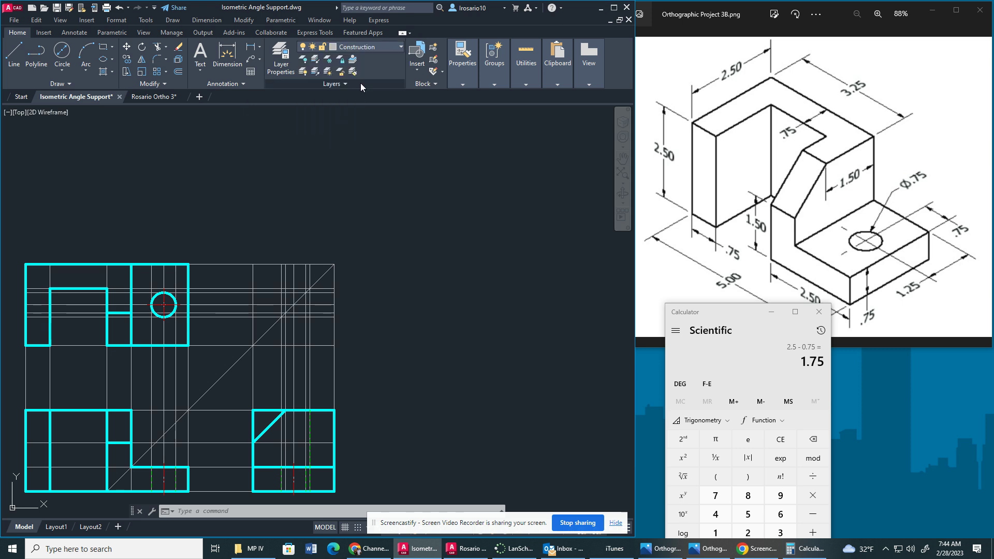
left_click(21, 53)
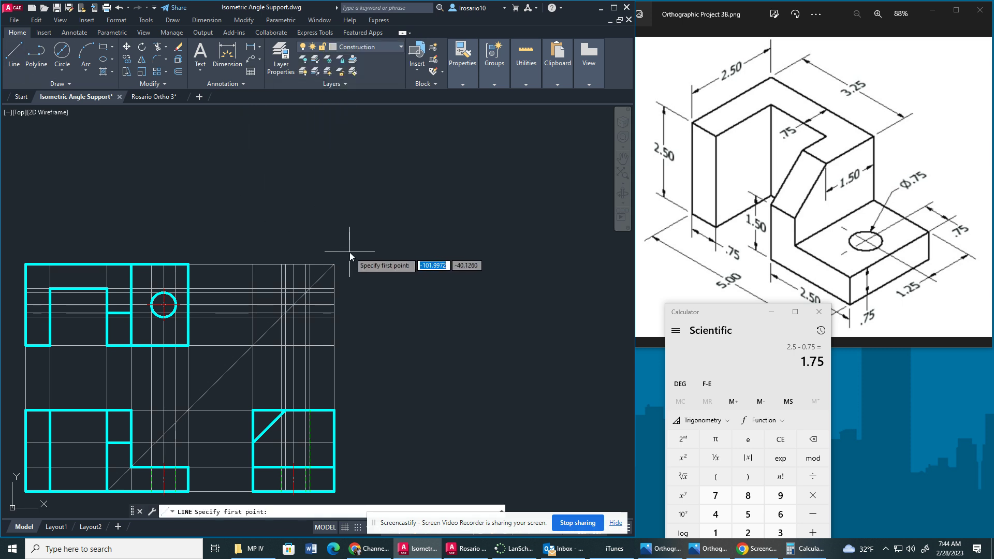
left_click(758, 312)
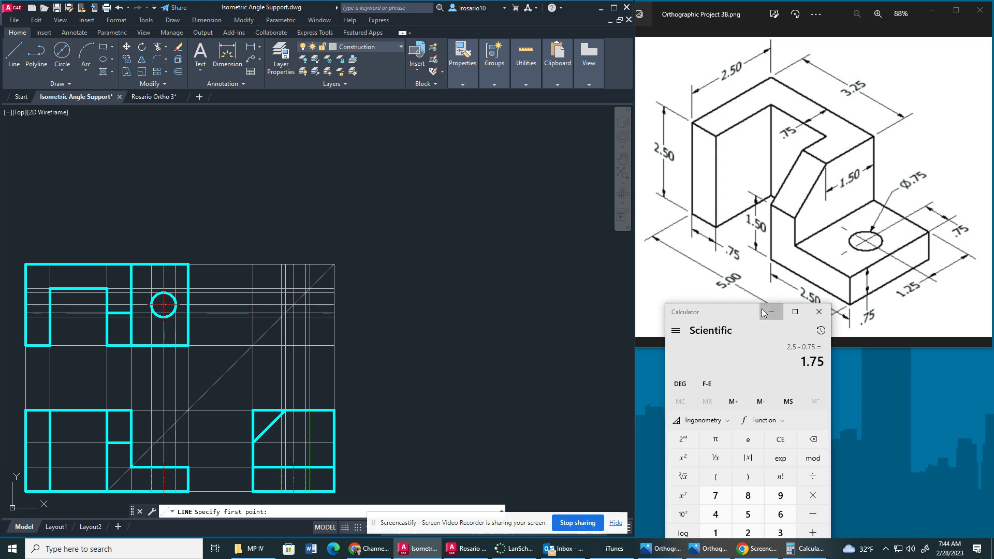
left_click(763, 312)
left_click(8, 59)
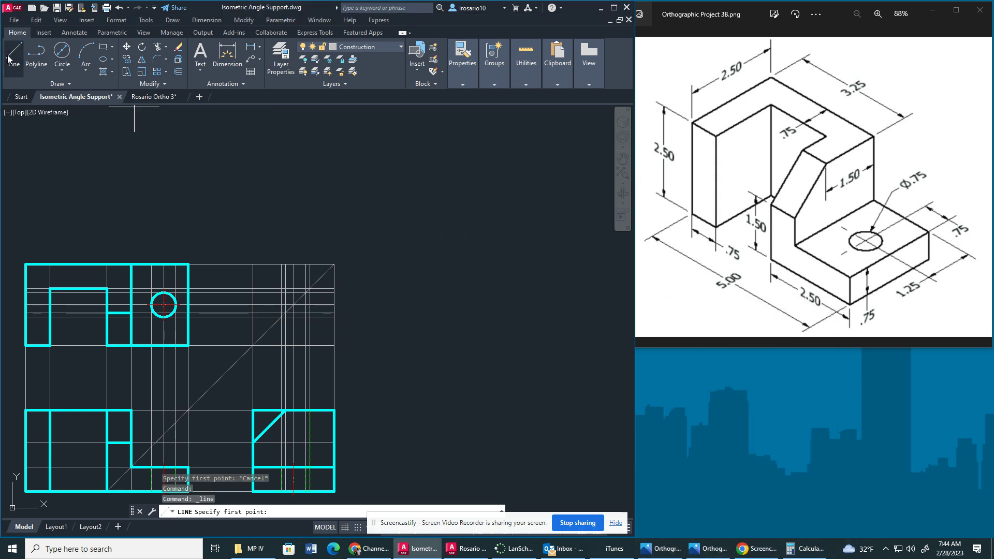
left_click(362, 250)
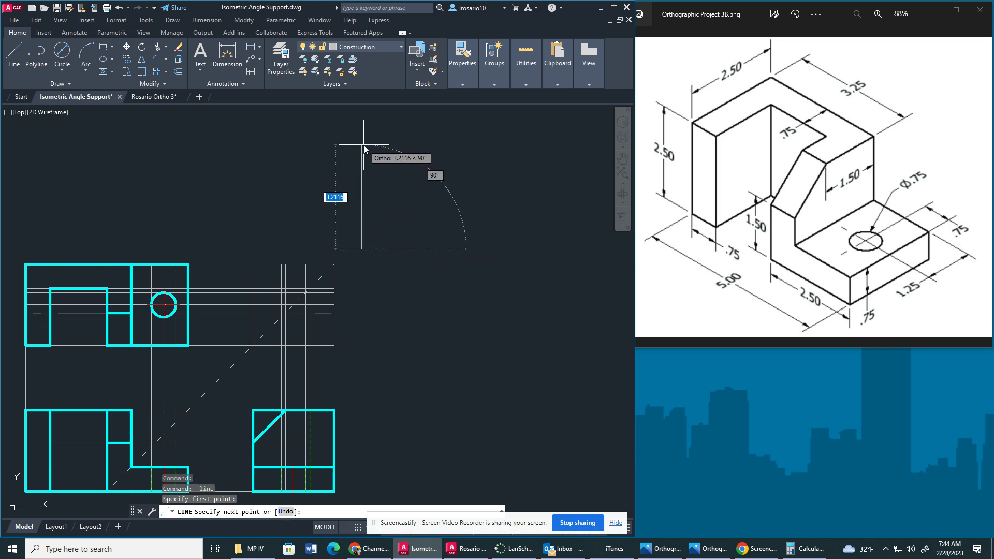
key("Escape")
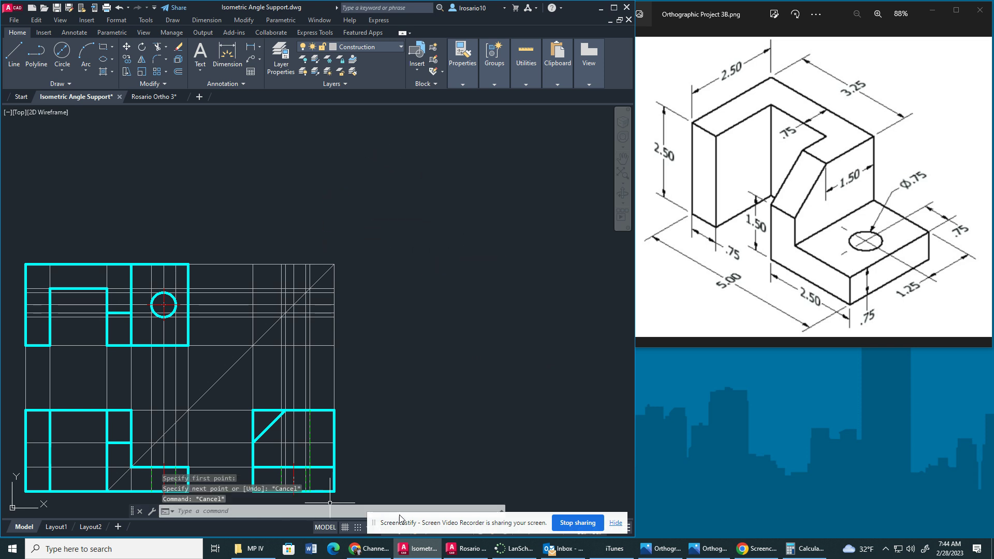
- Turn on isometric drafting and set the drawing plane to Isoplane Left
left_click(616, 523)
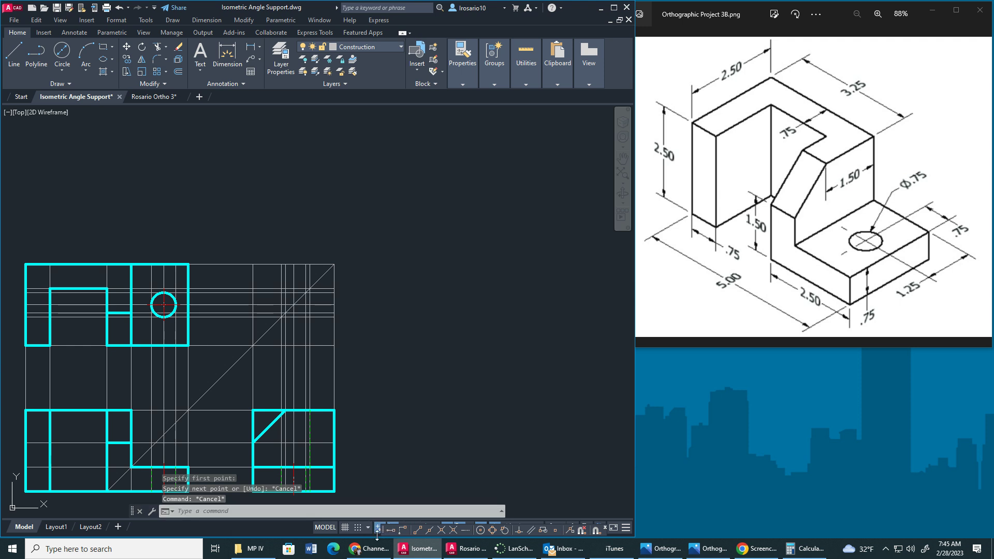
left_click_drag(384, 531, 141, 523)
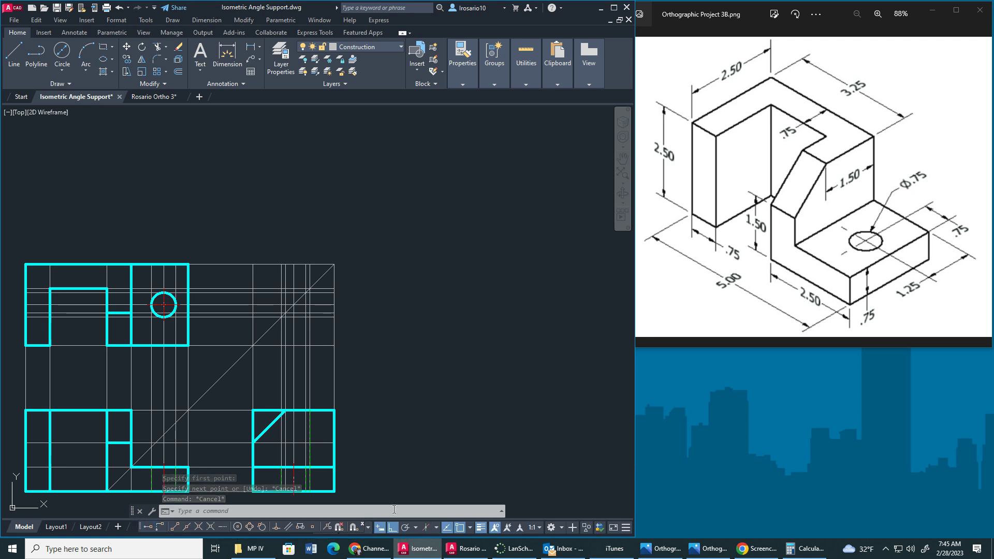
left_click(428, 526)
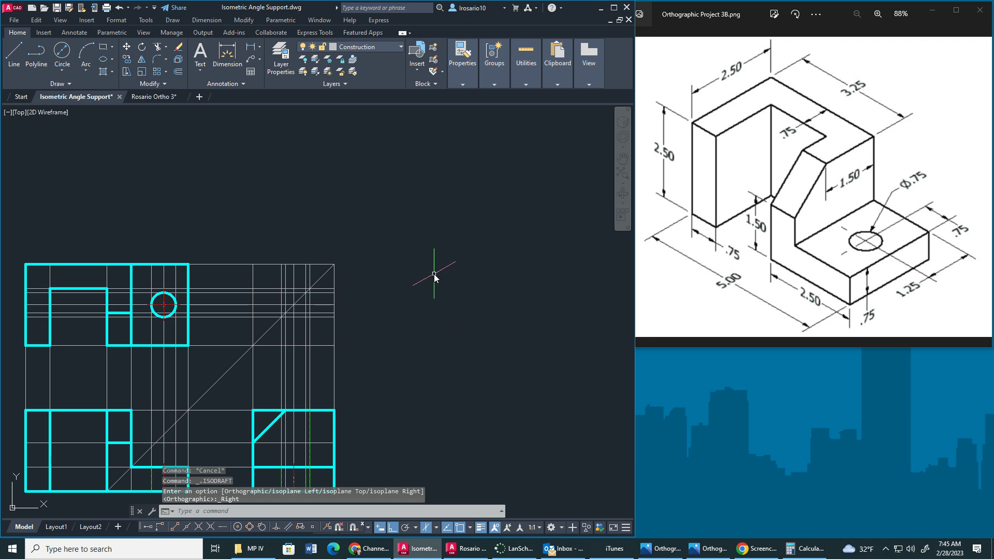
key("F5")
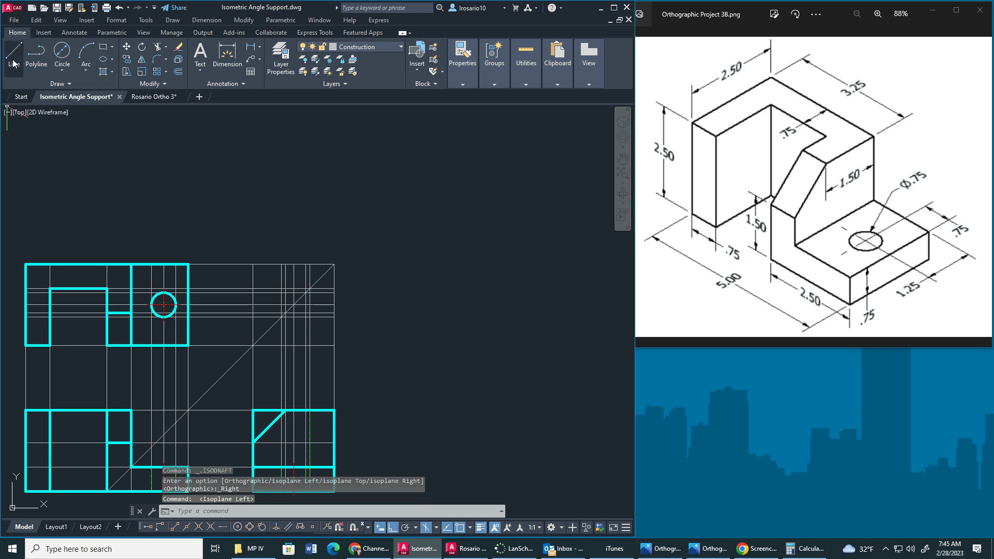
- Draw the enclosing box's left isometric face as a closed outline 2.5 high and 5 long, in the empty space beside the views
left_click(13, 57)
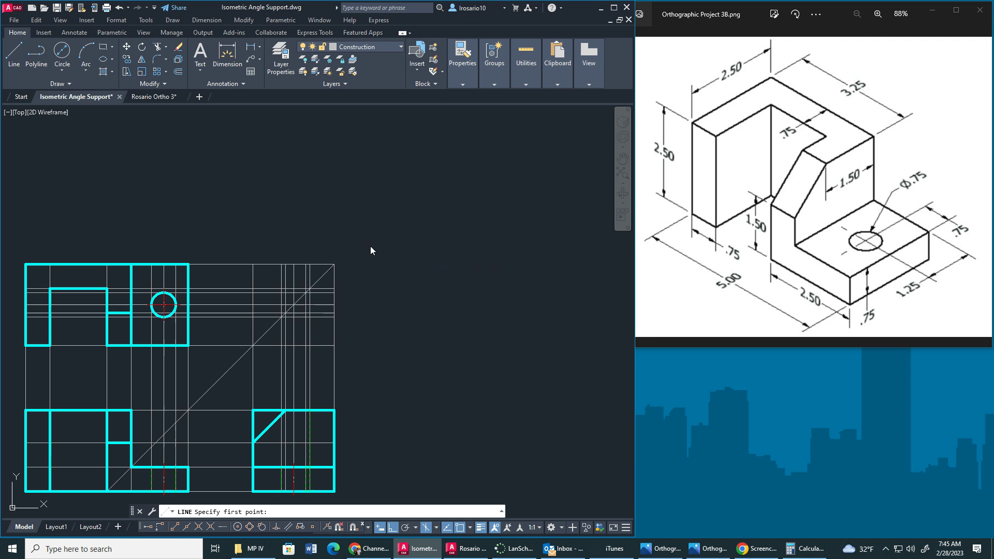
left_click(371, 246)
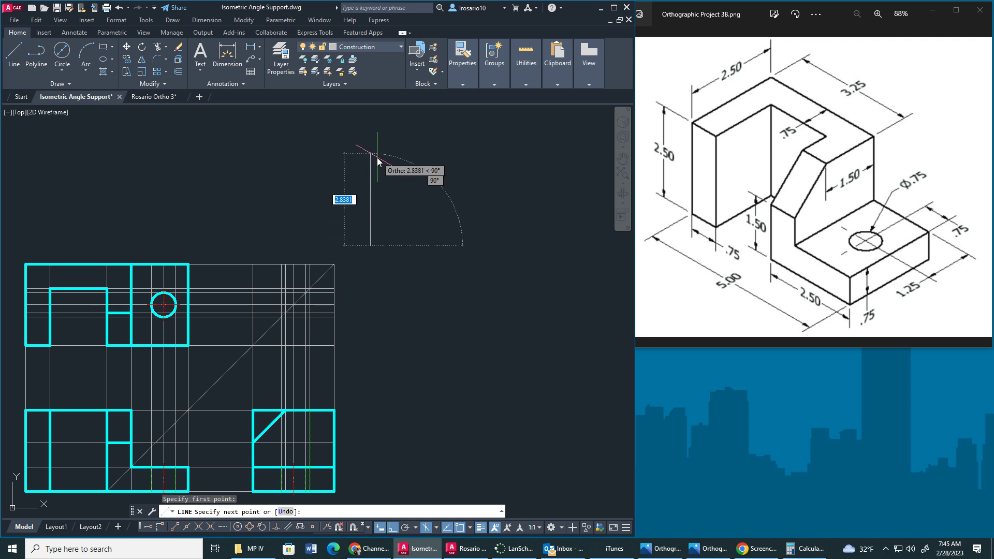
type("2.5")
key("Return")
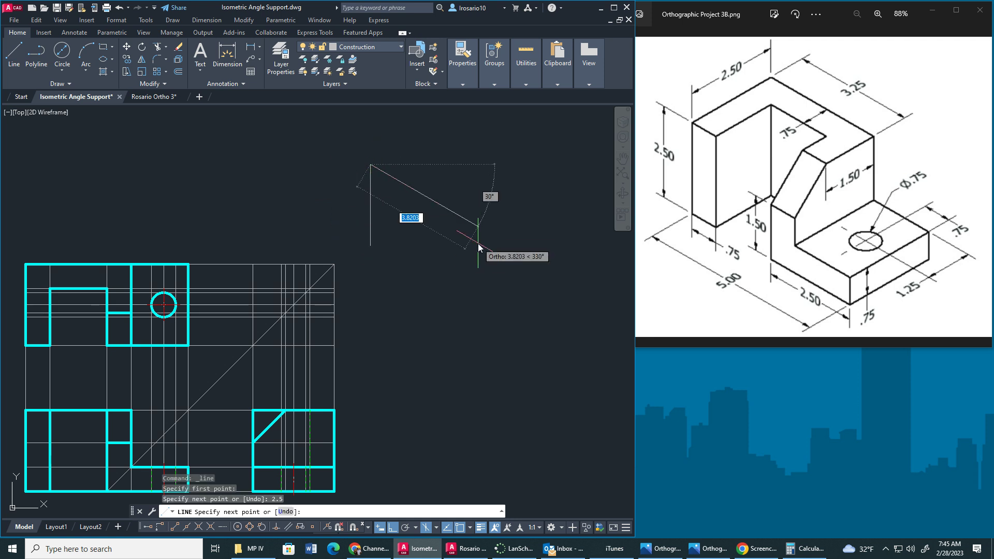
type("5")
key("Return")
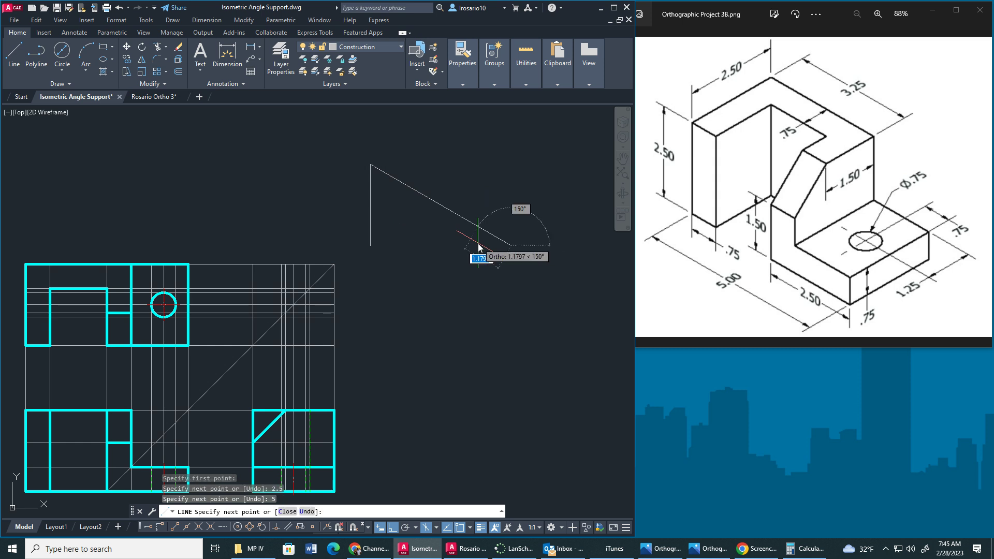
key("Return")
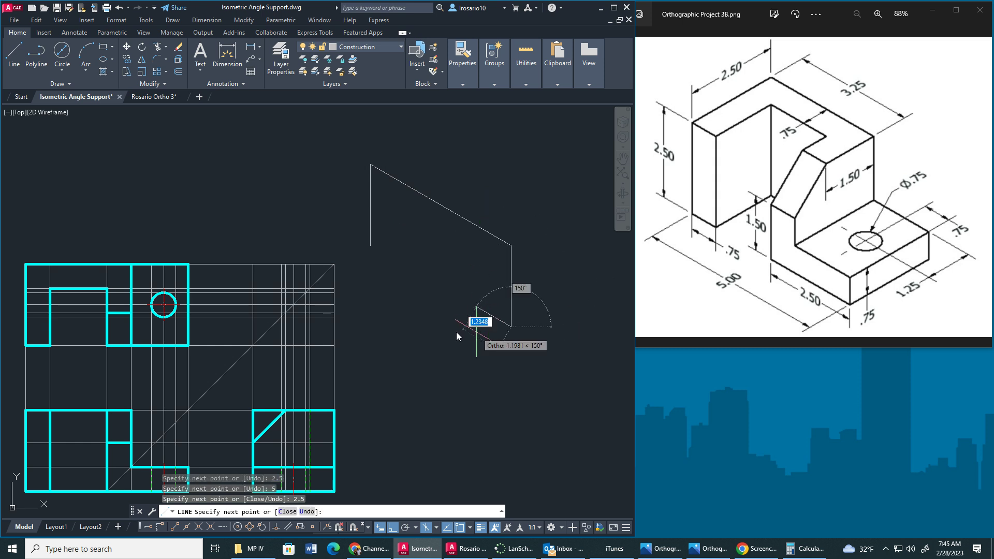
left_click(369, 246)
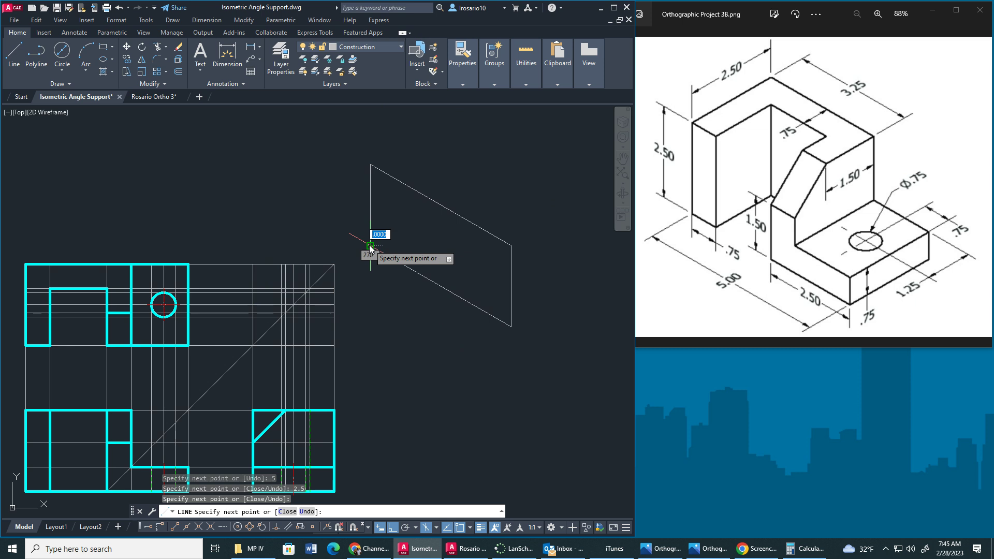
key("Escape")
- On the top isoplane, draw the box's top face from the left face's upper back corner, 2.5 wide and 5 long, closing at its front corner
key("Return")
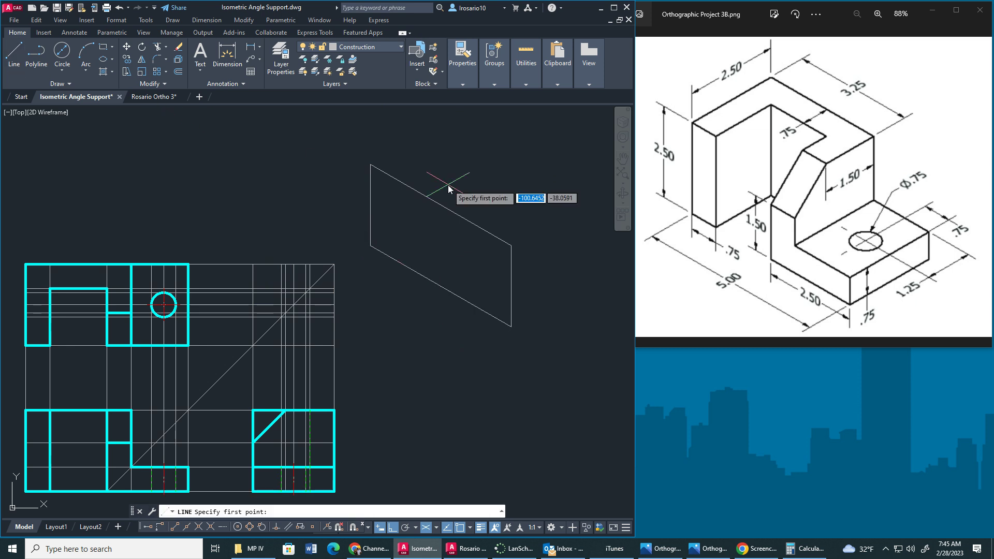
left_click(371, 164)
type("2.5")
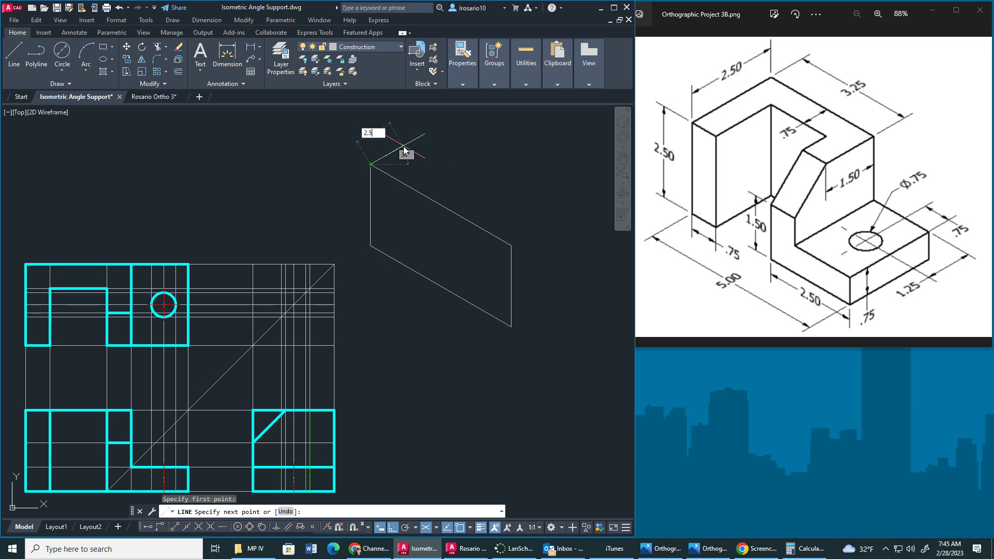
key("Return")
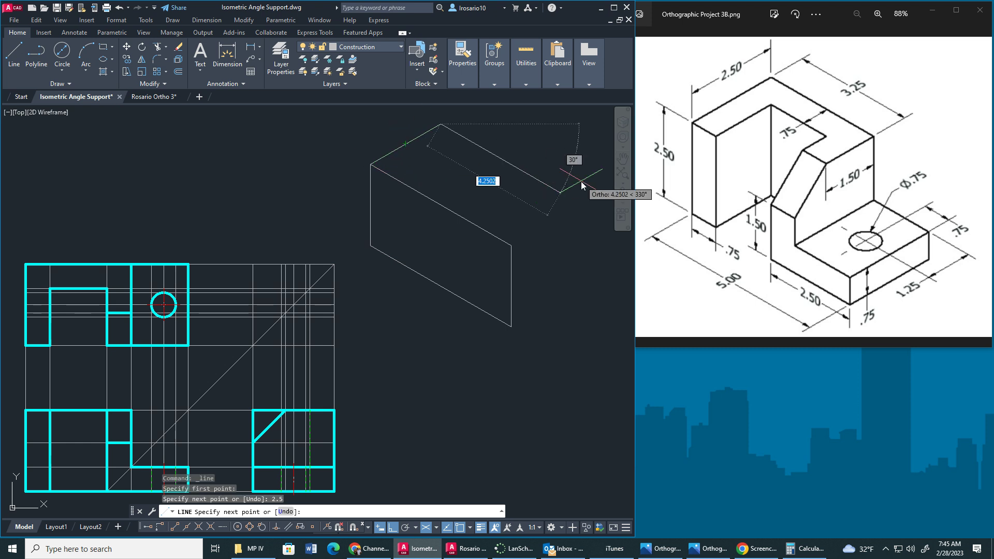
type("5")
key("Return")
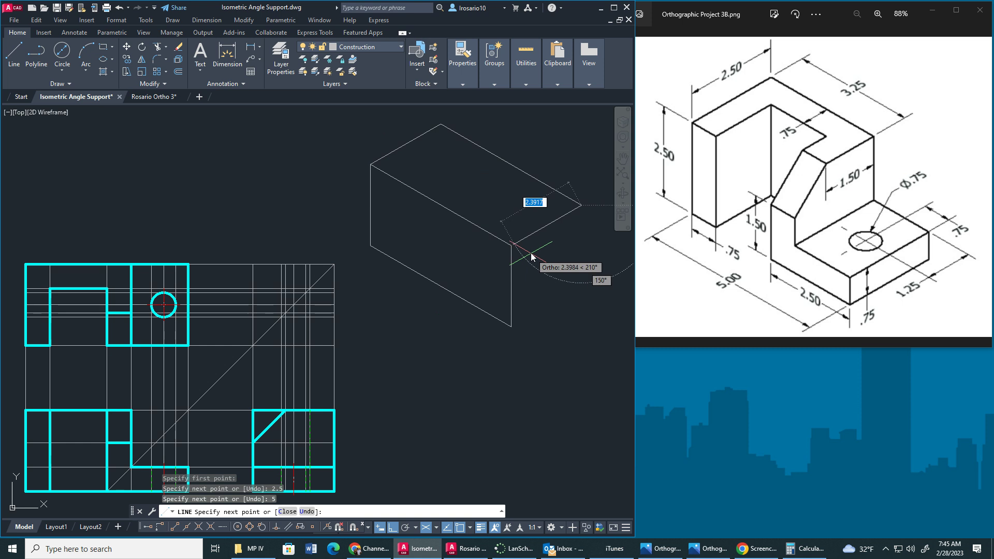
left_click(511, 247)
key("Escape")
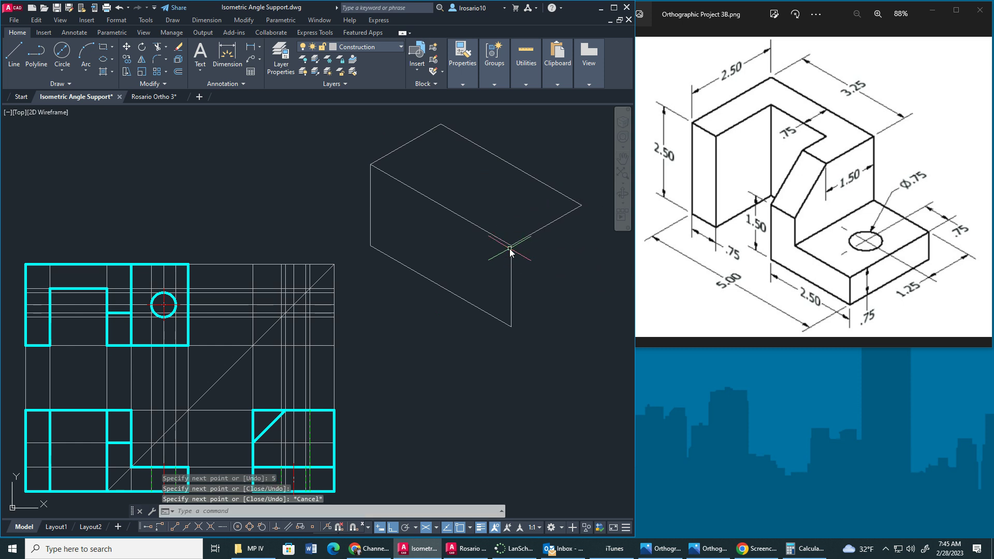
- On the right isoplane, draw the box's right face with a 2.5 vertical edge and a base edge back to the front lower corner
left_click(14, 55)
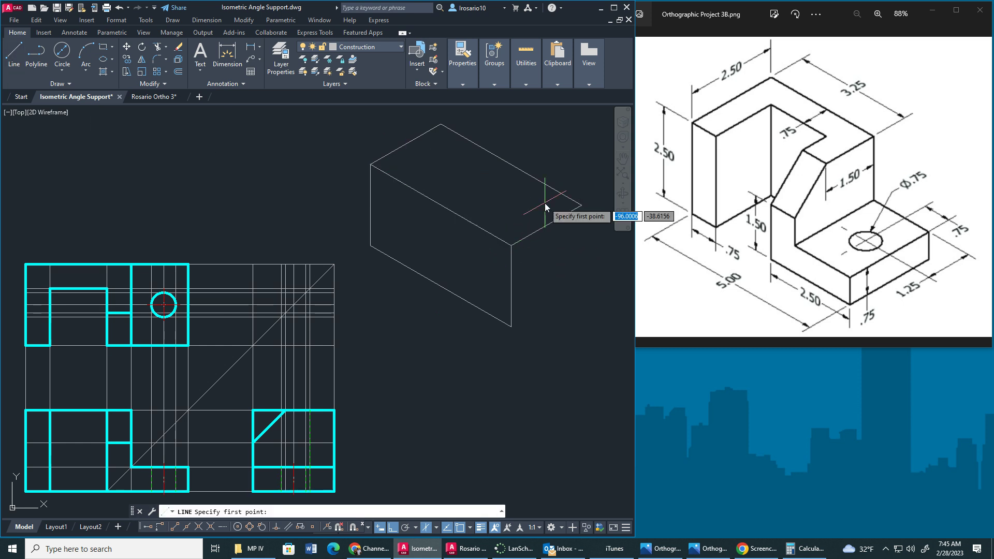
left_click(581, 206)
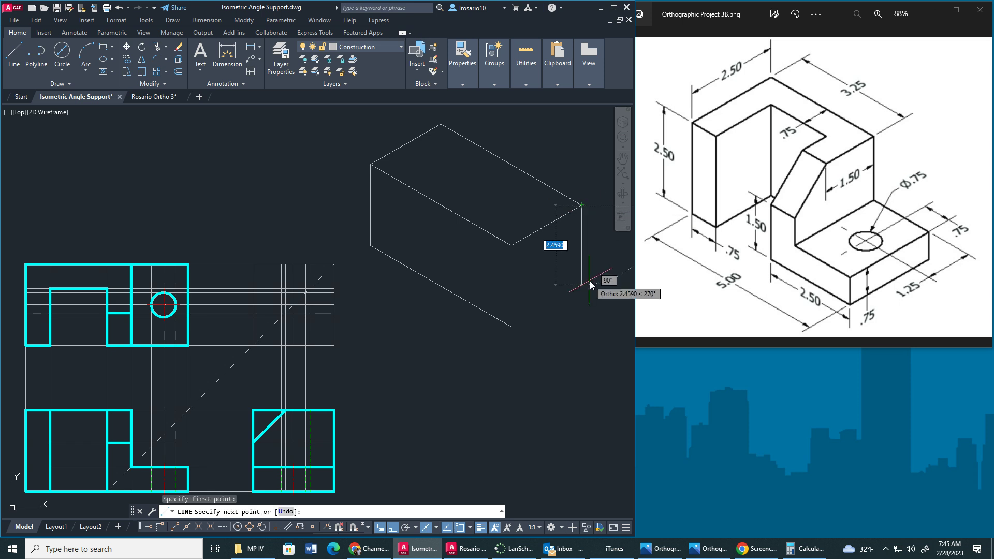
type("2")
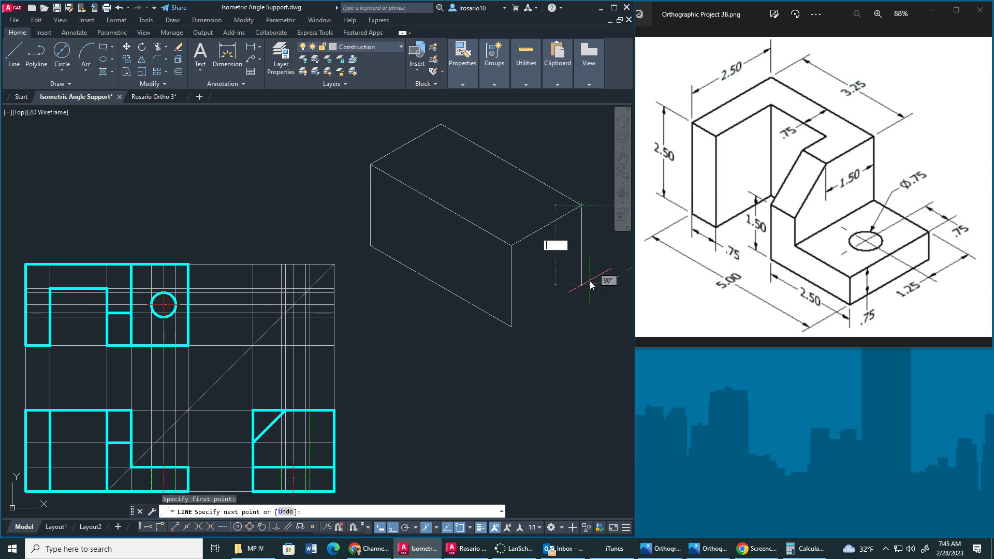
type(".5")
key("Return")
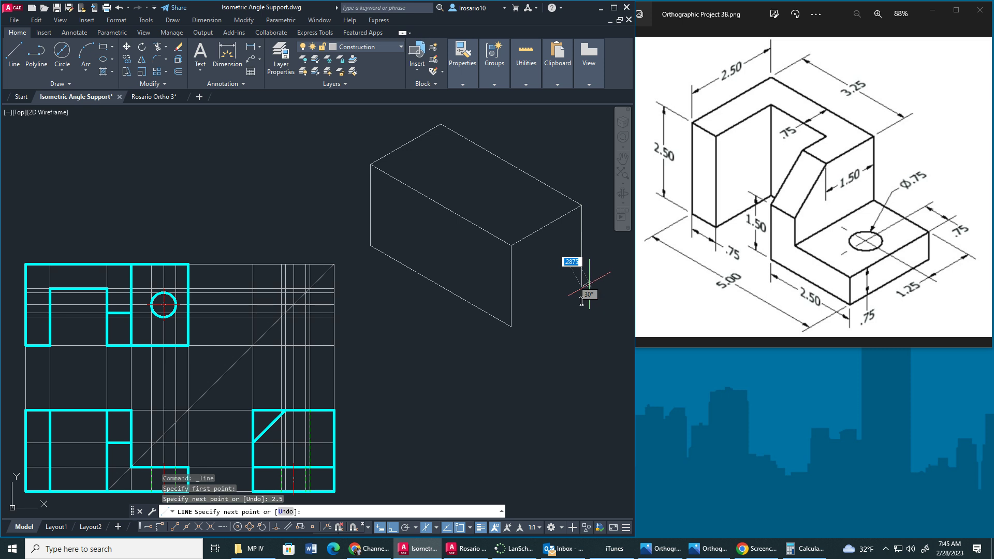
left_click(507, 325)
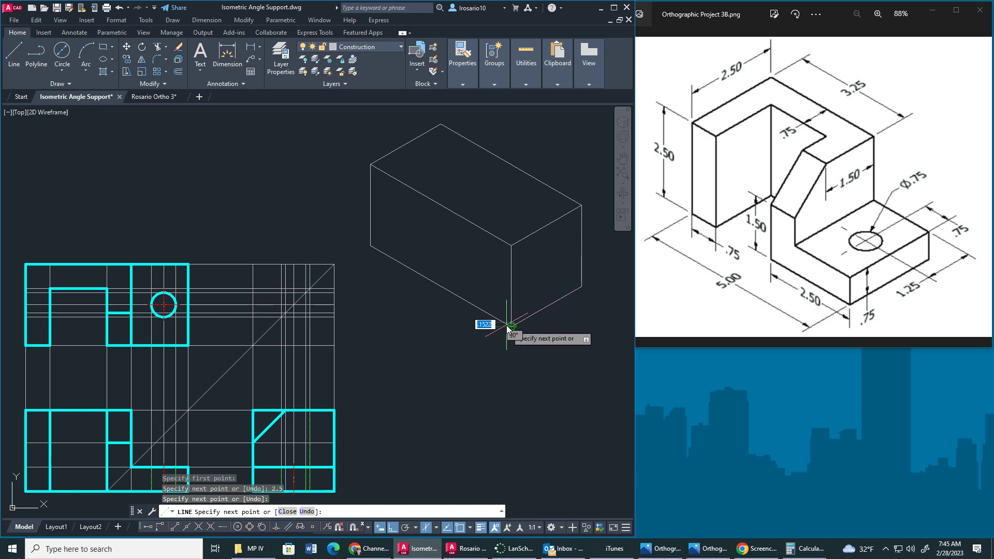
key("Escape")
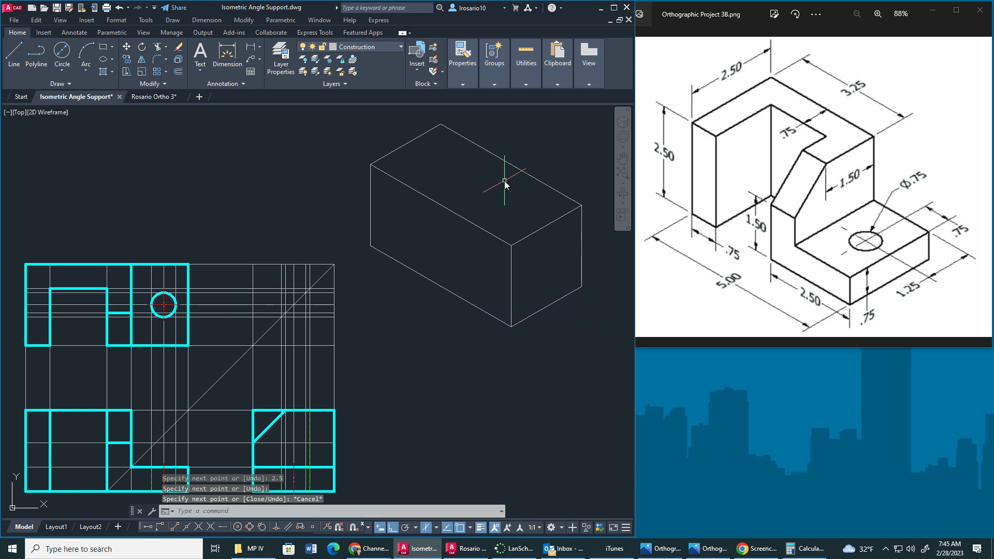